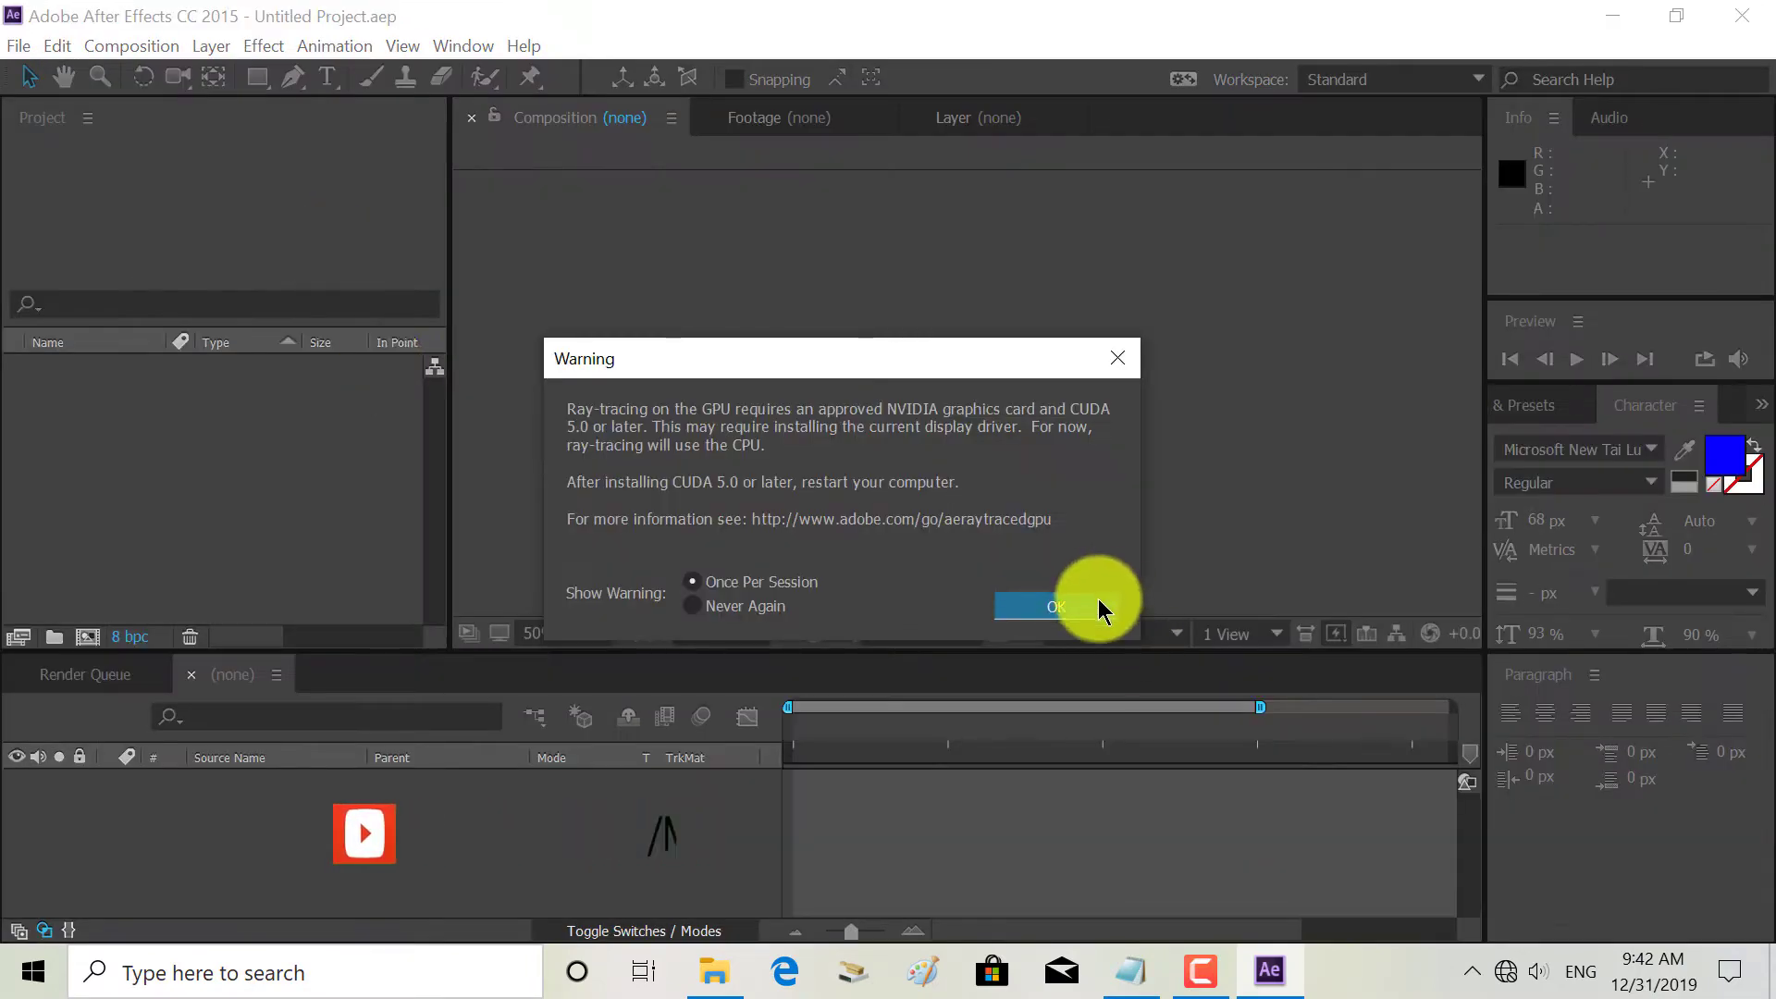
- Dismiss the ray-tracing and QuickTime startup warnings and close the welcome screen
{"action": "left_click", "coordinate": [1090, 610]}
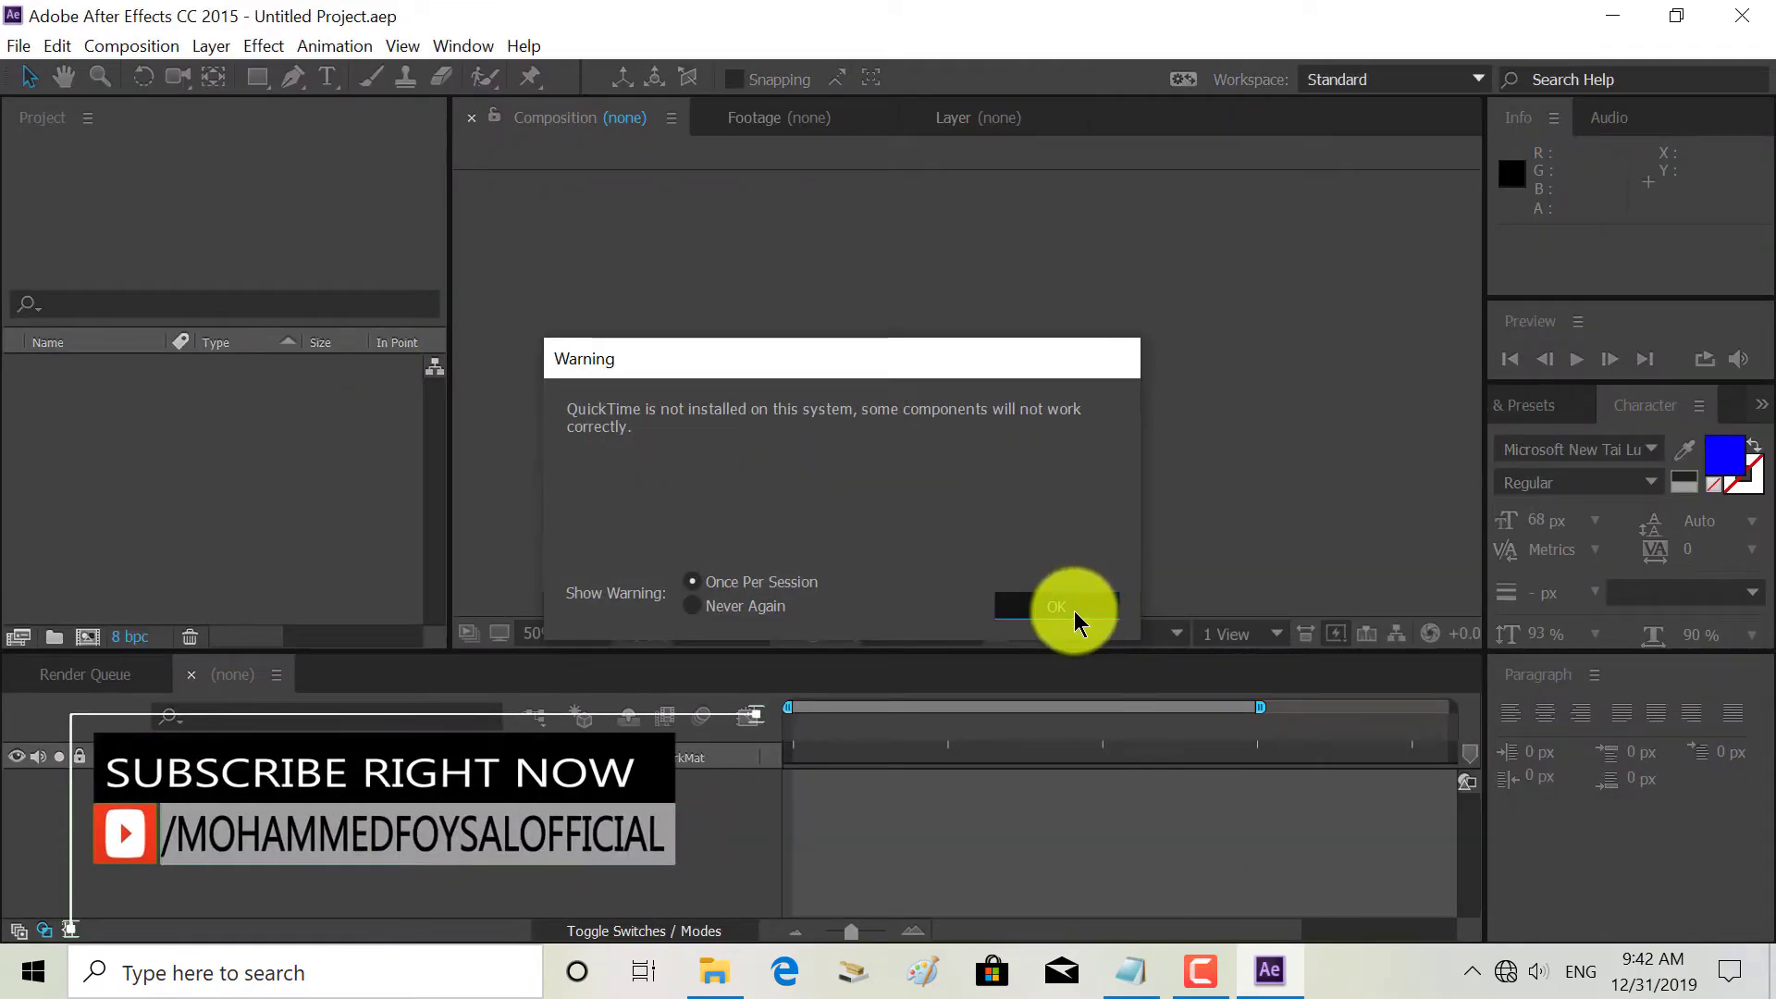
{"action": "left_click", "coordinate": [1074, 610]}
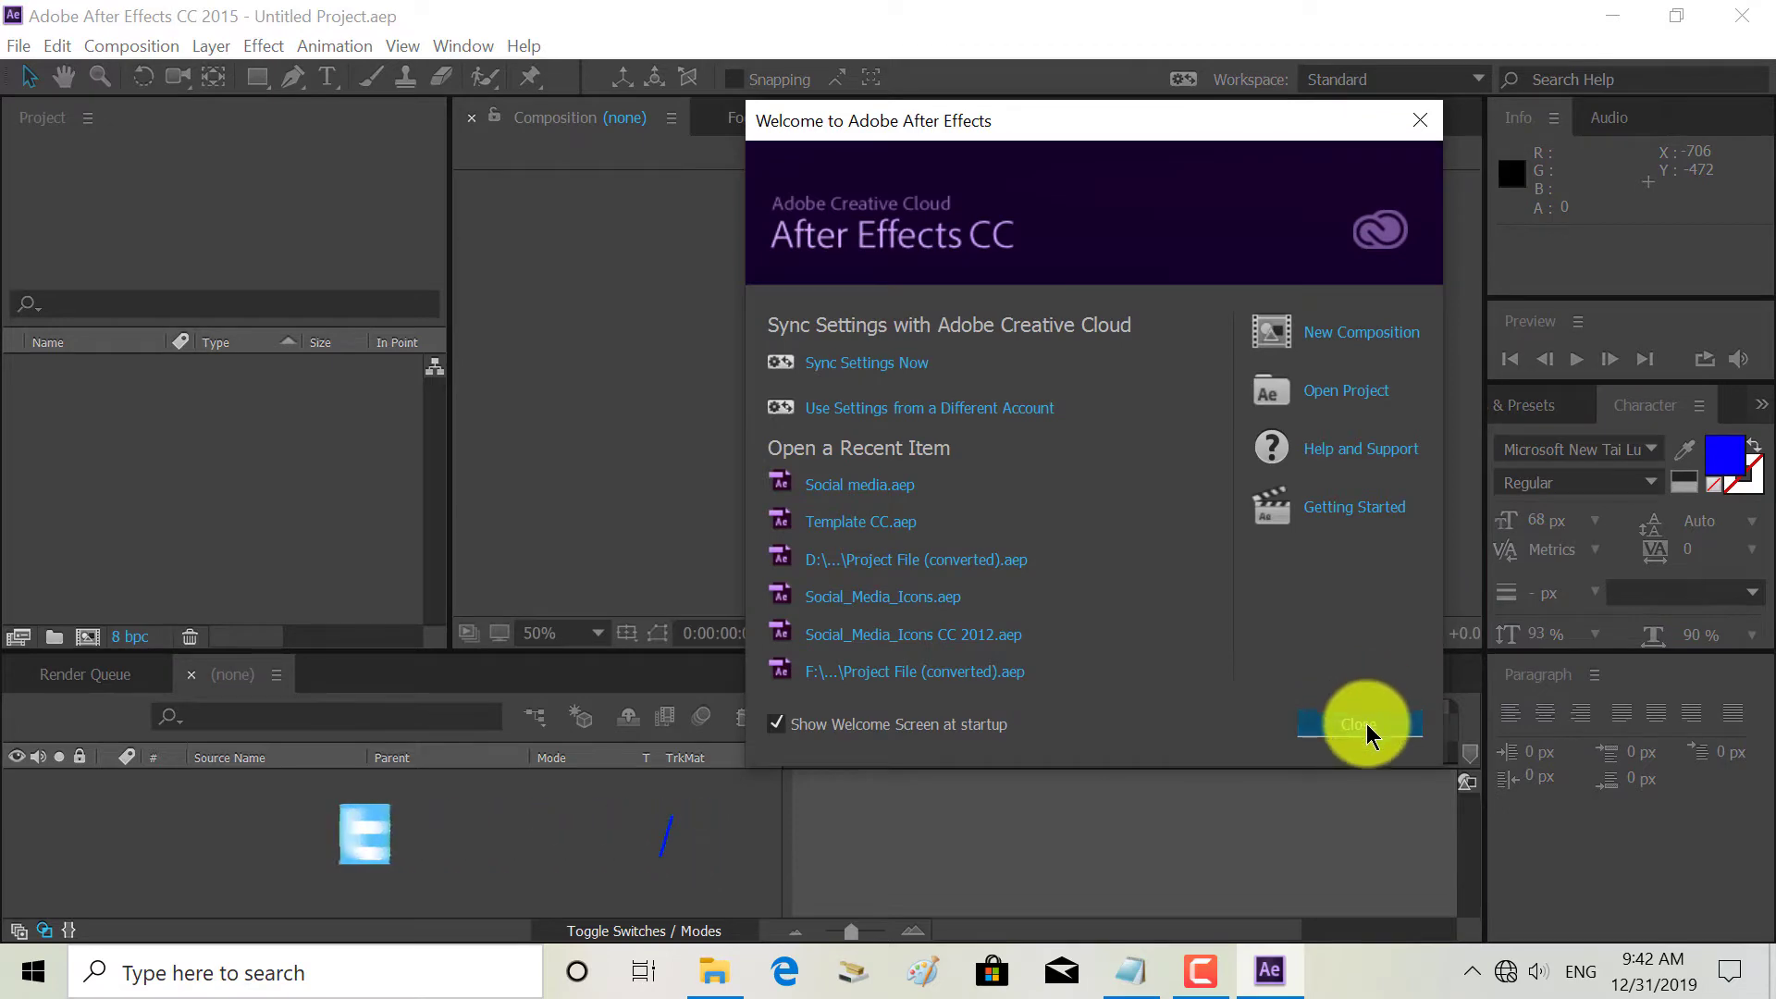
{"action": "left_click", "coordinate": [1368, 725]}
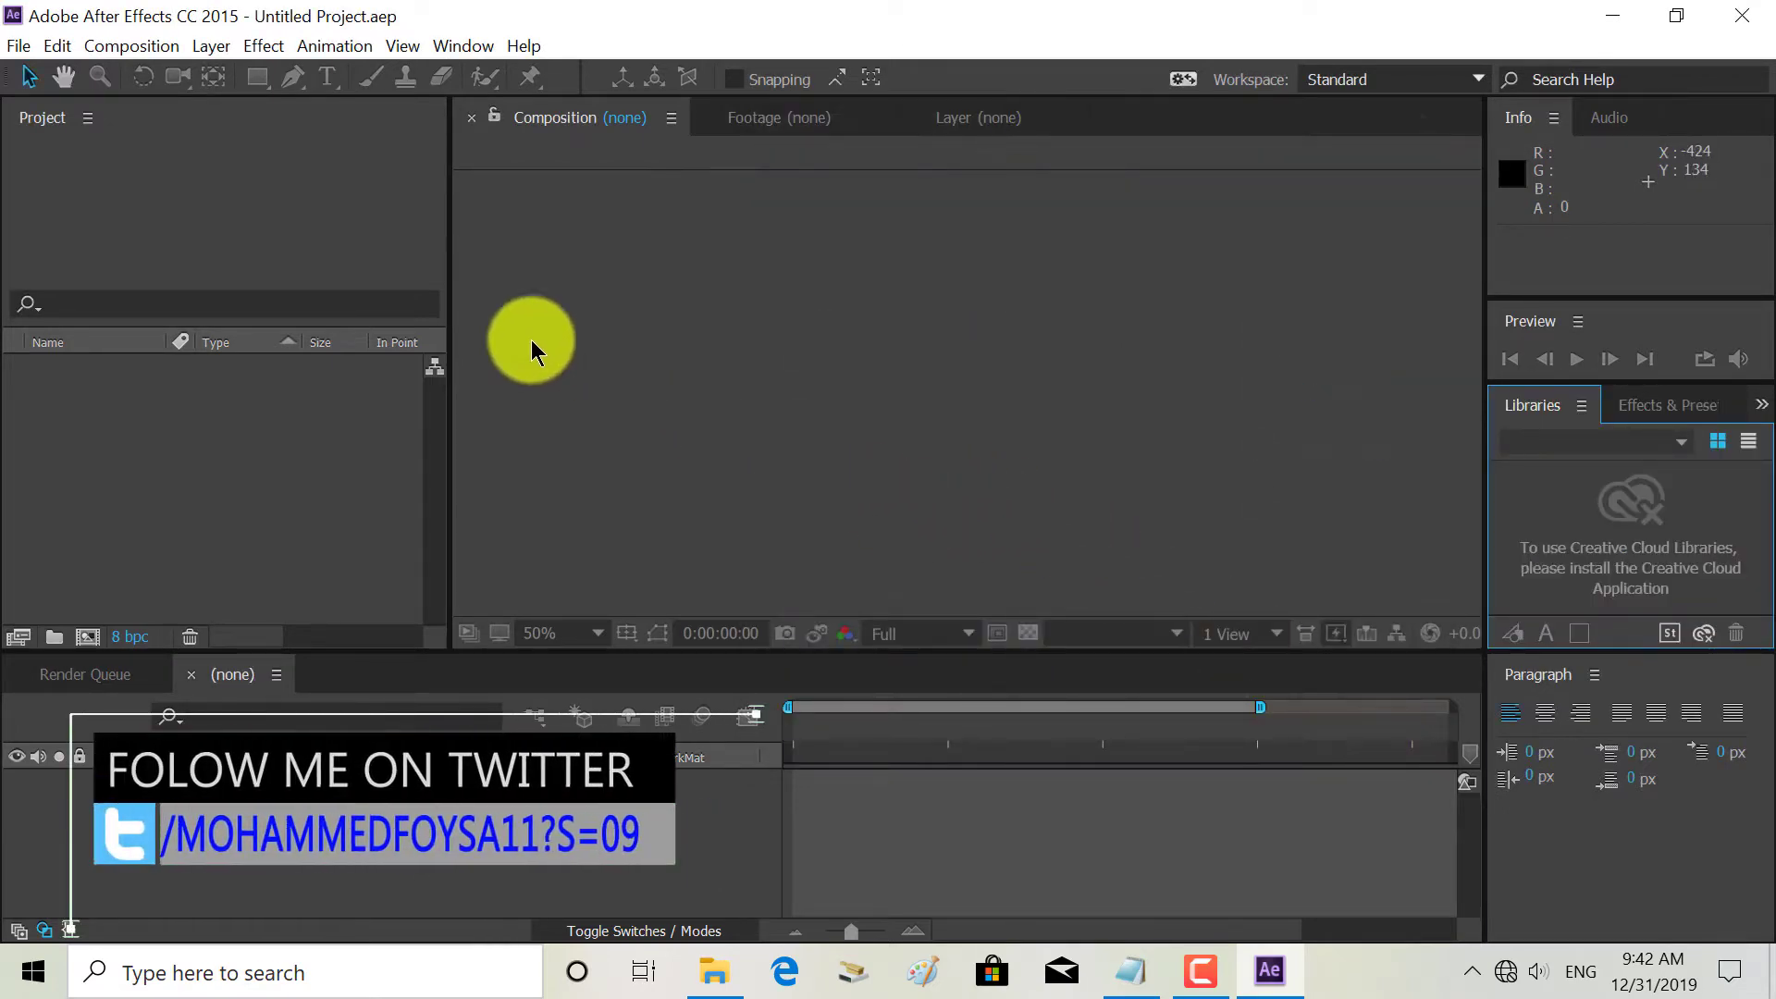
- Open the project file Social media.aep and accept its conversion from version 11.0
{"action": "left_click", "coordinate": [19, 47]}
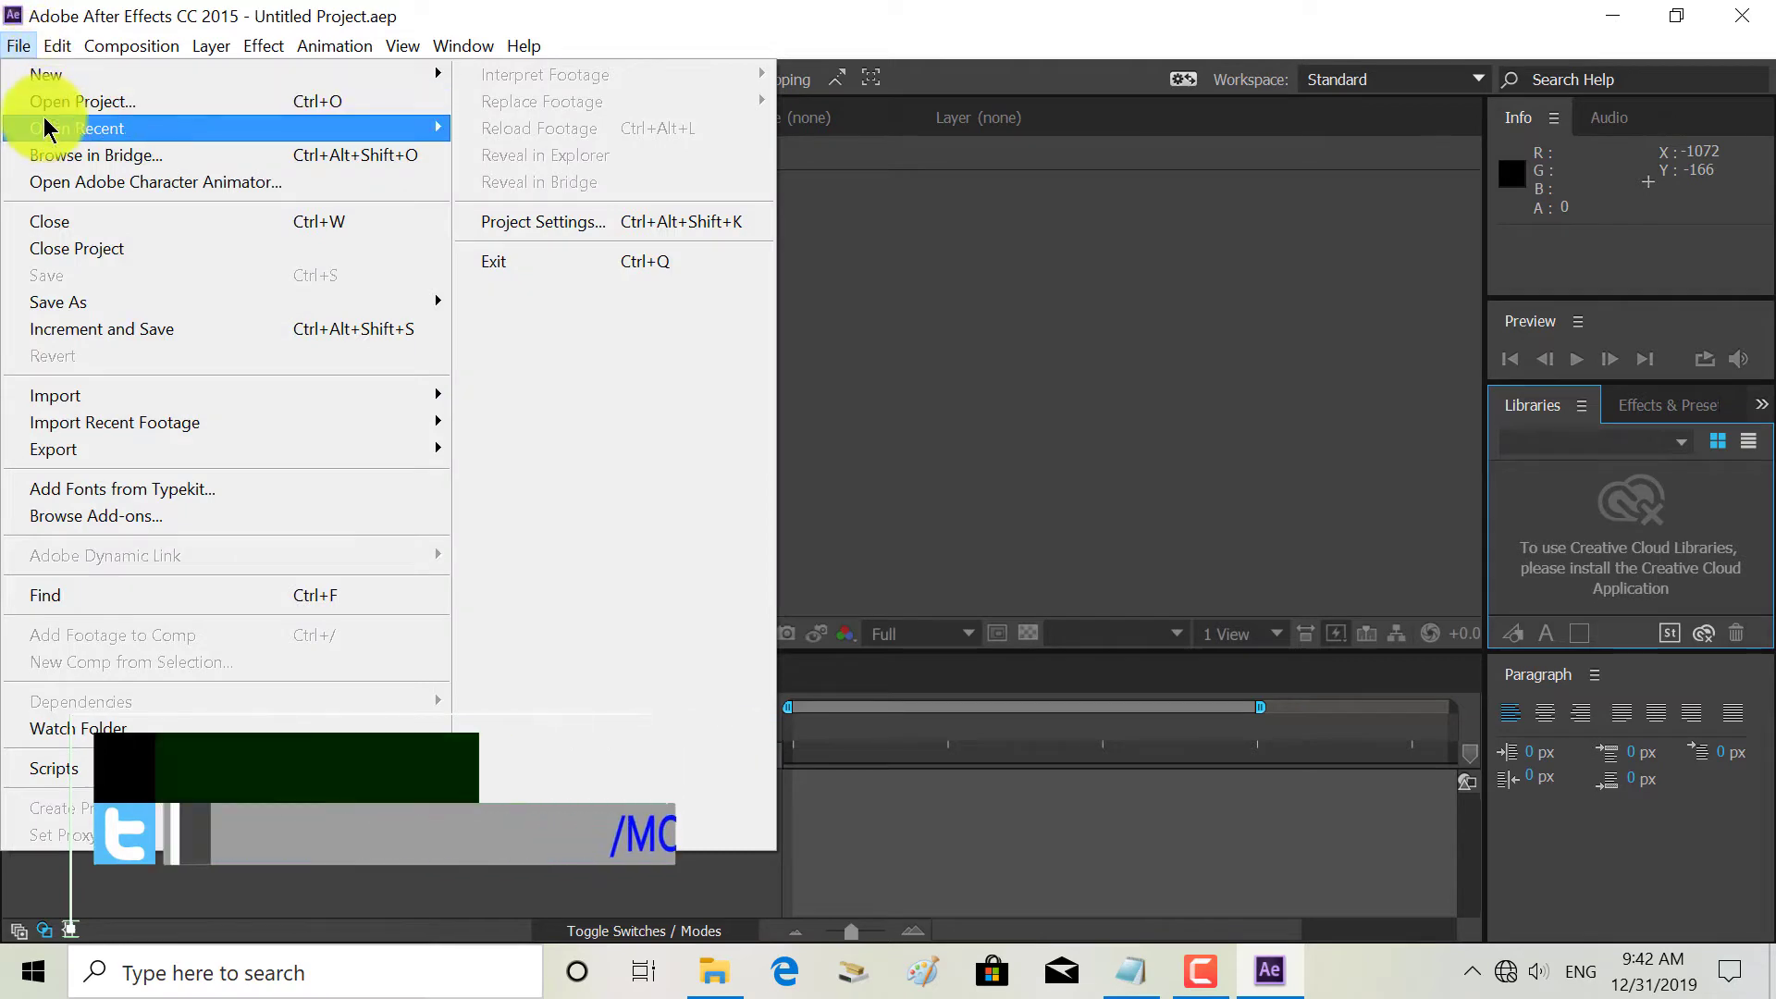
{"action": "left_click", "coordinate": [55, 98]}
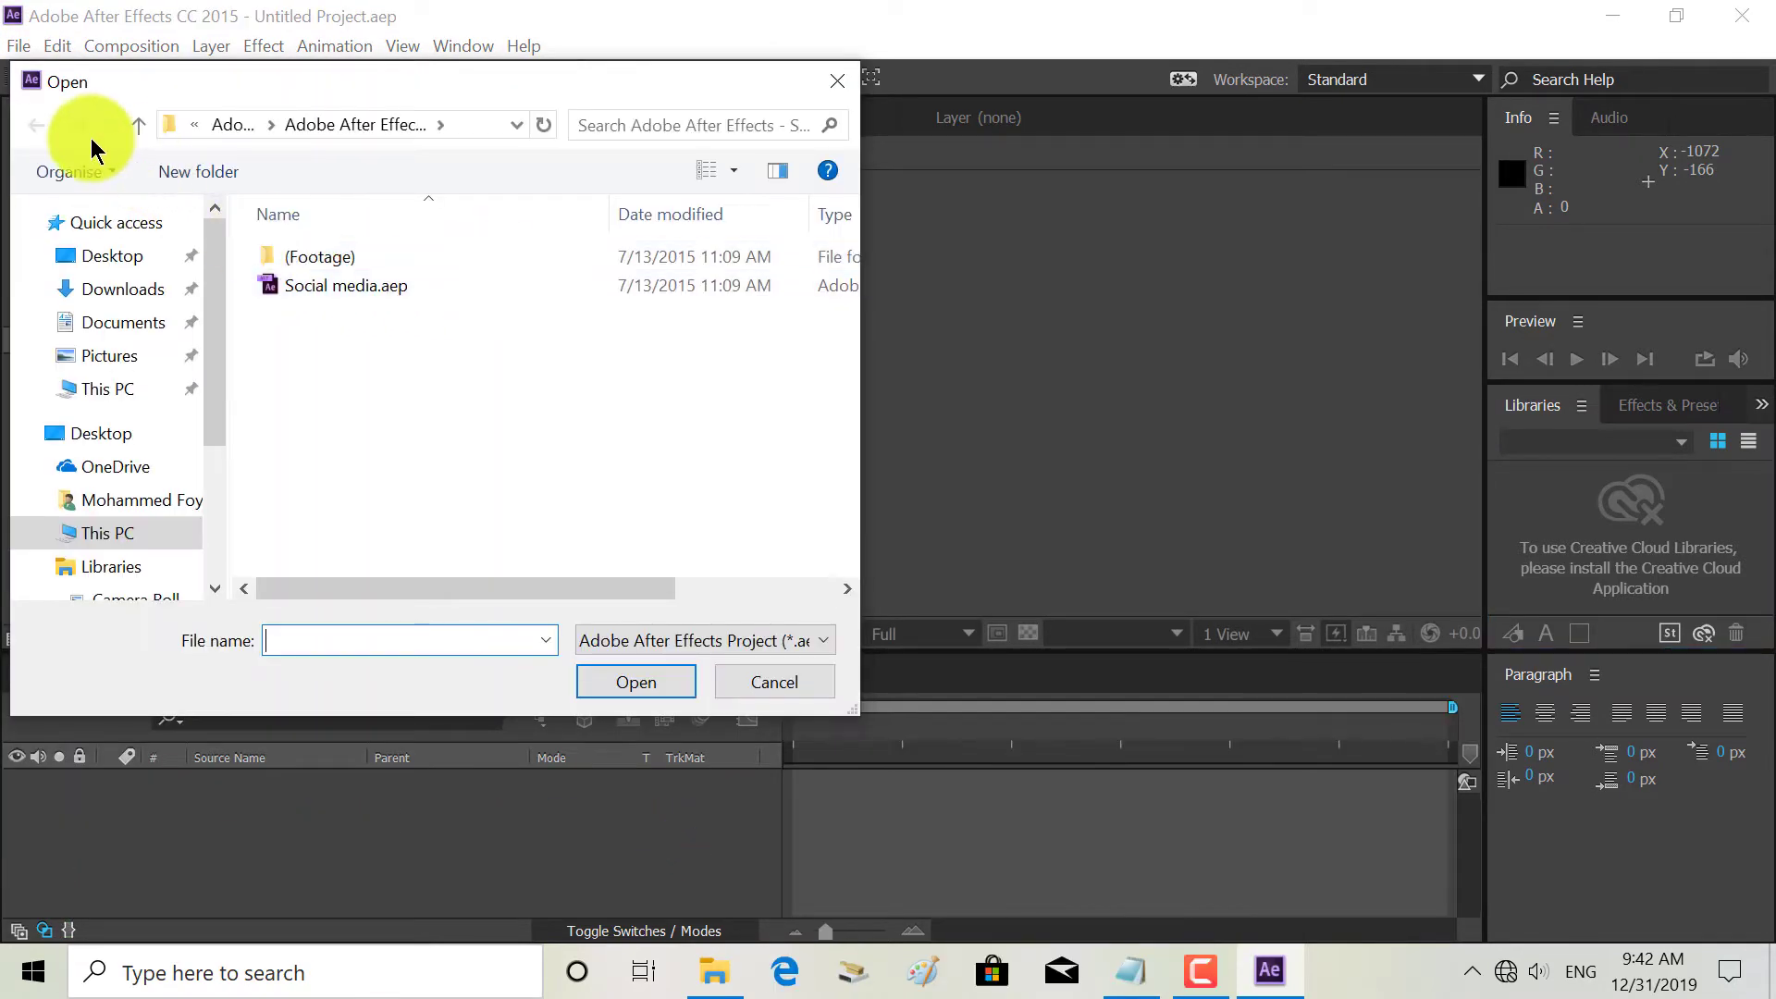
{"action": "left_click", "coordinate": [136, 125]}
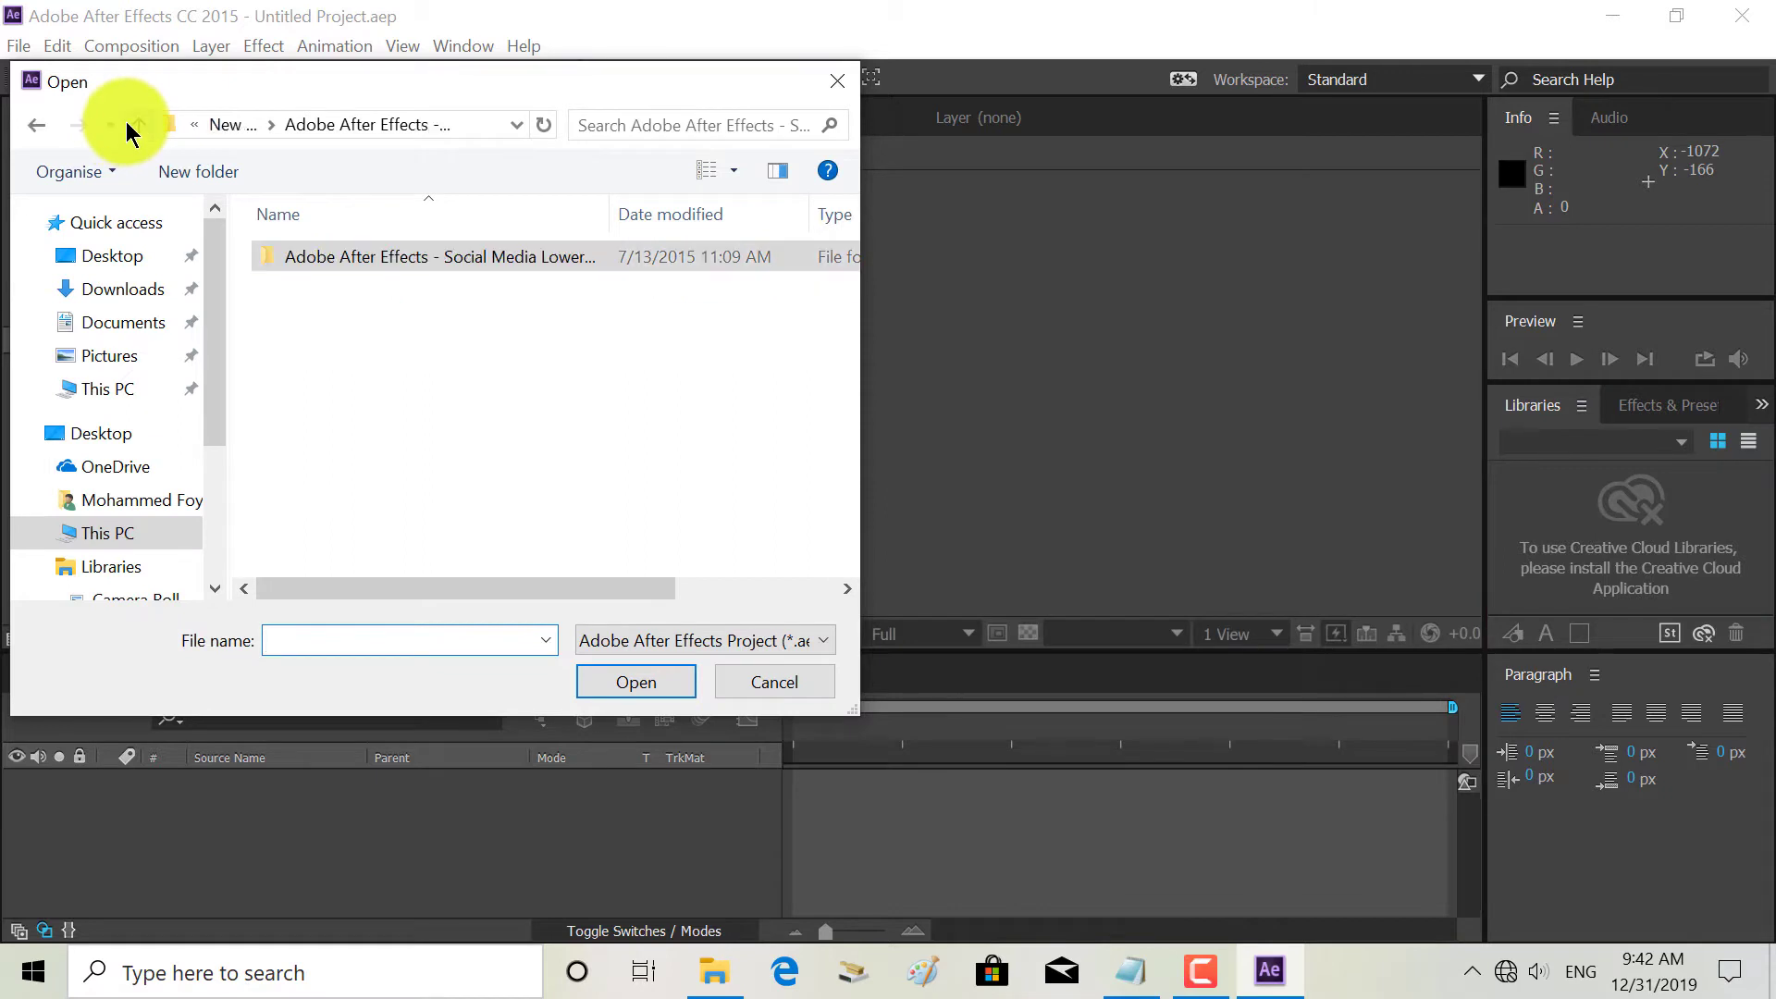
{"action": "double_click", "coordinate": [330, 261]}
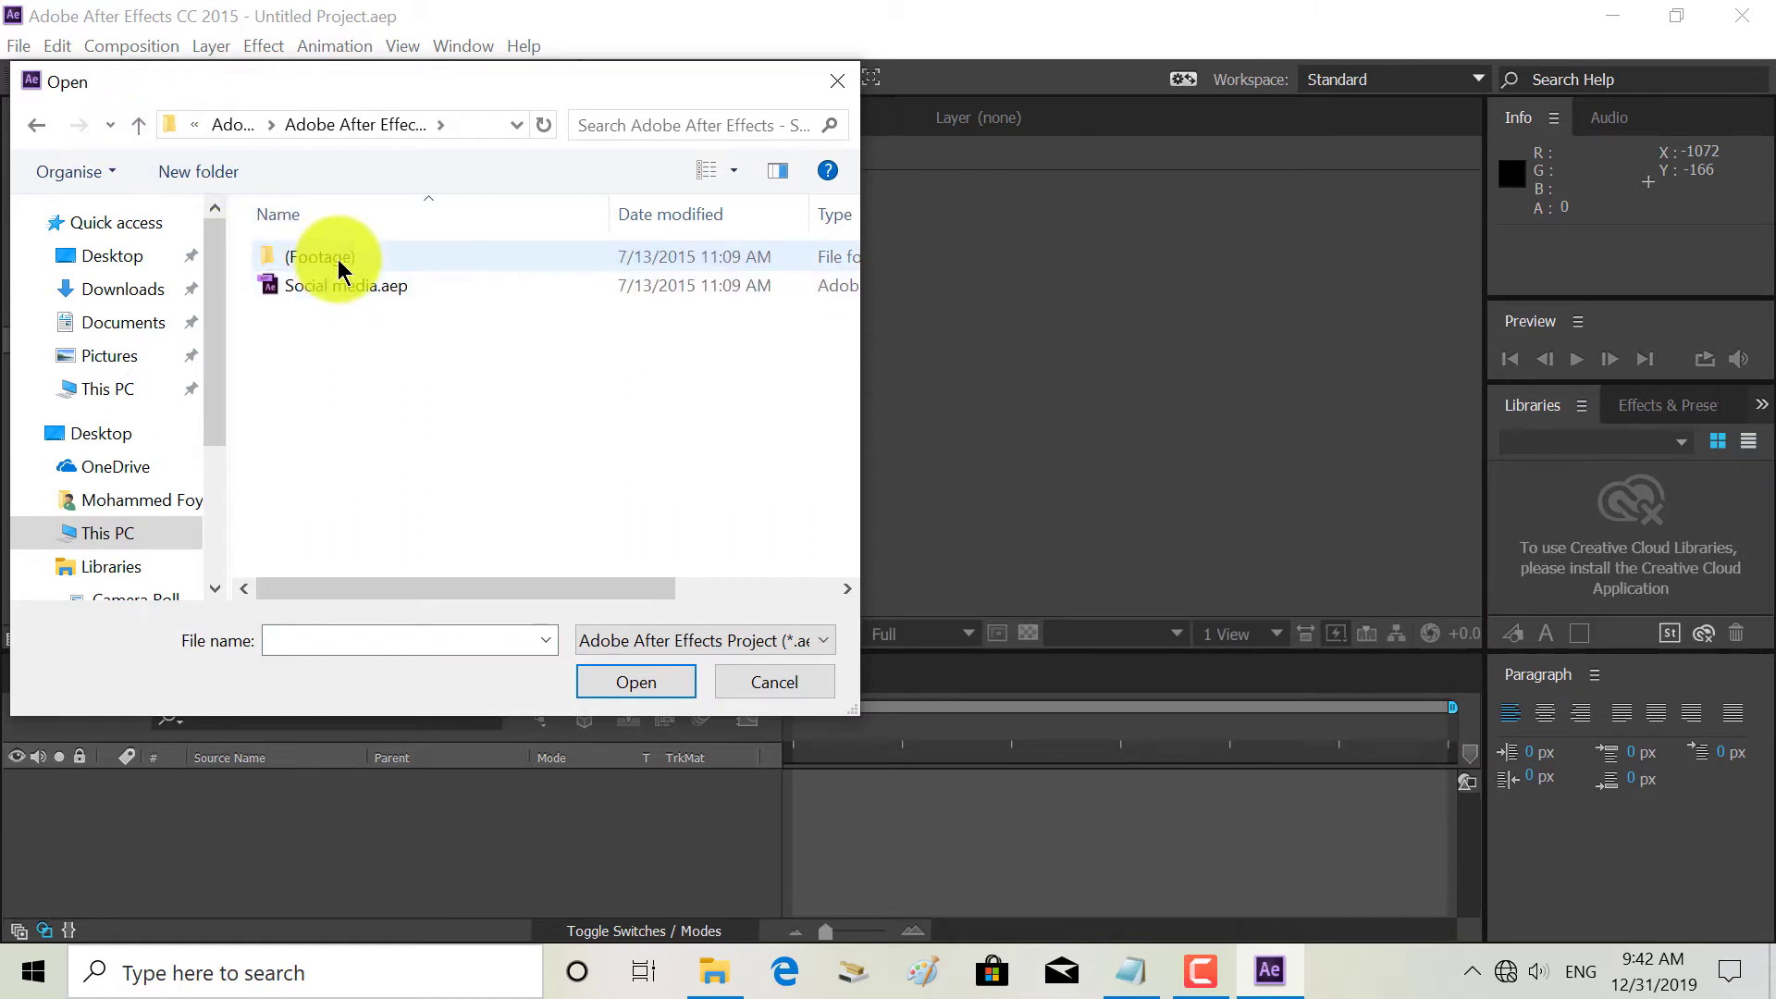
{"action": "left_click", "coordinate": [339, 289]}
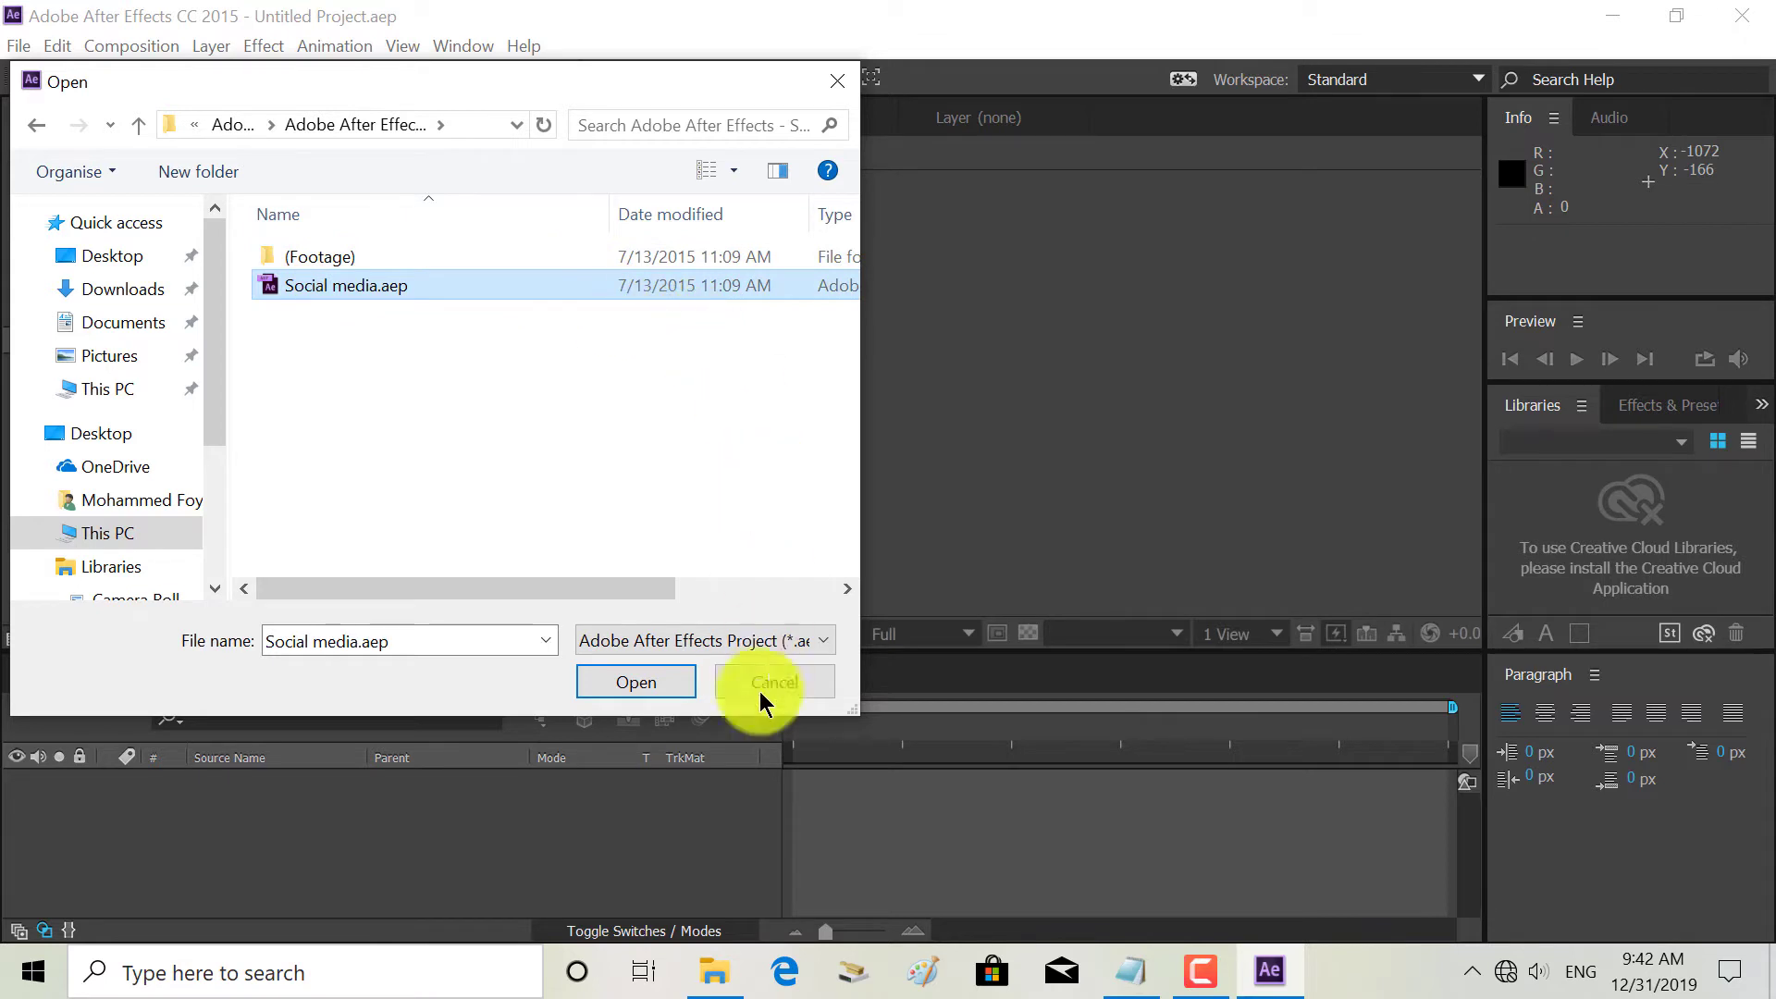
{"action": "left_click", "coordinate": [625, 680]}
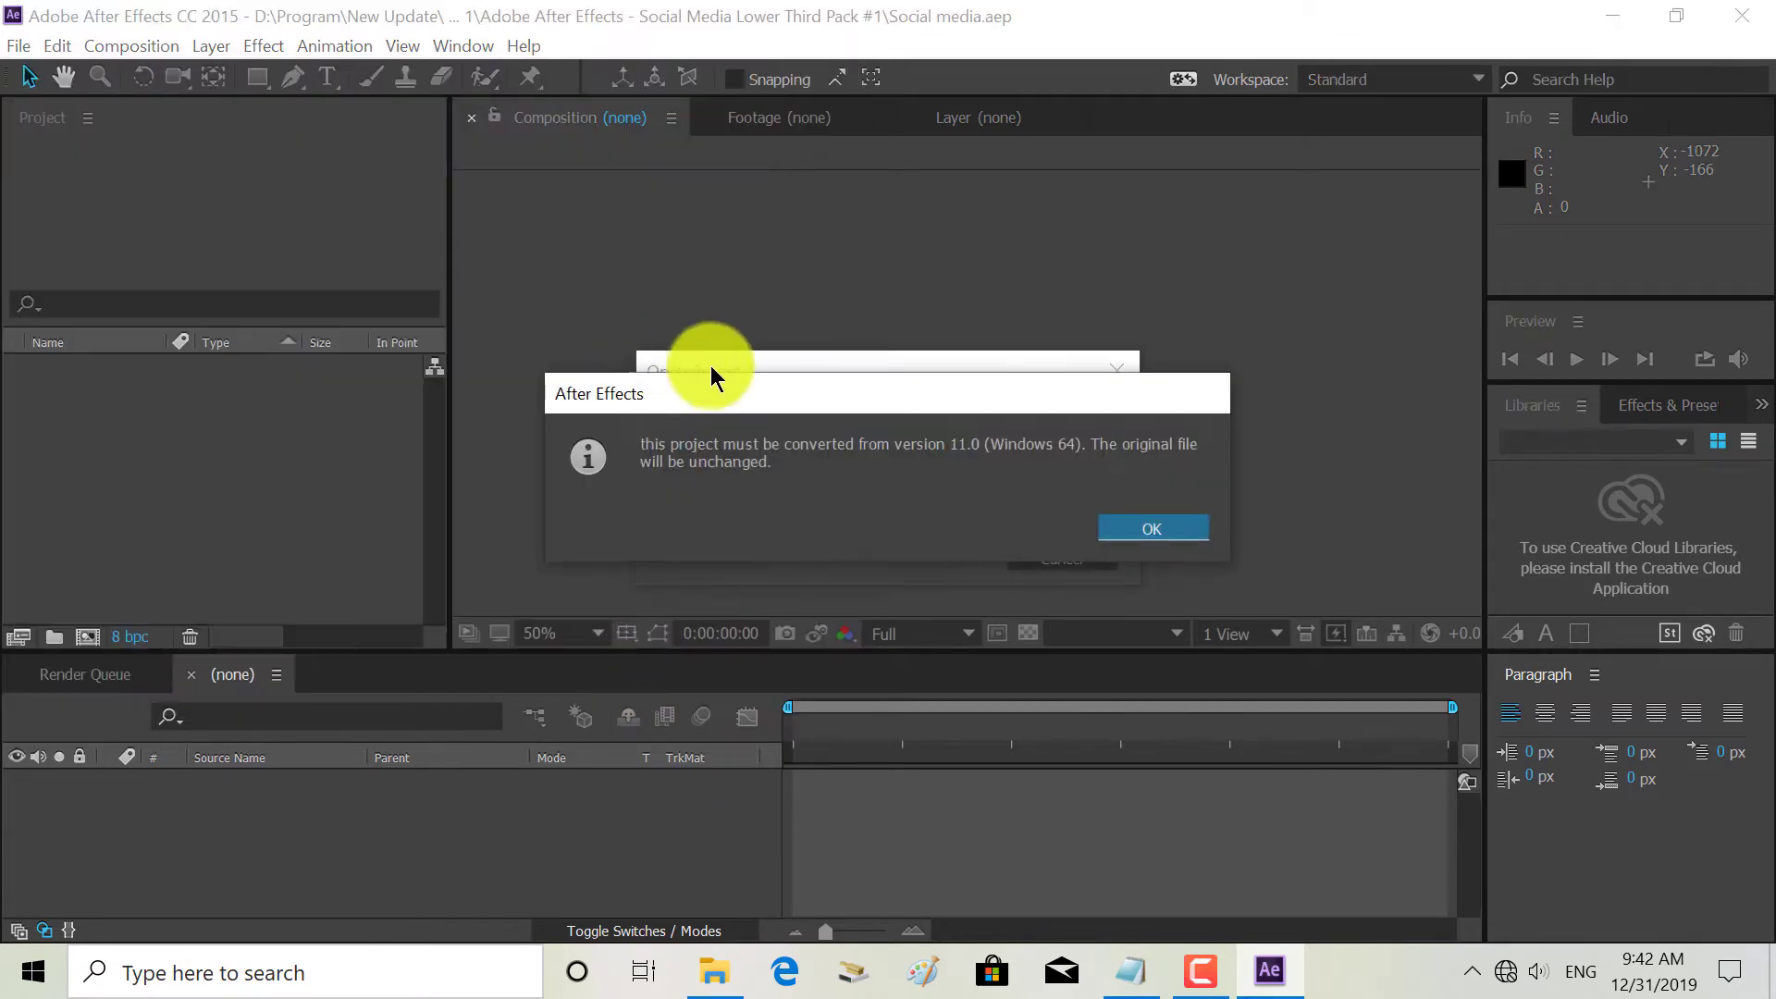
{"action": "left_click", "coordinate": [1147, 527]}
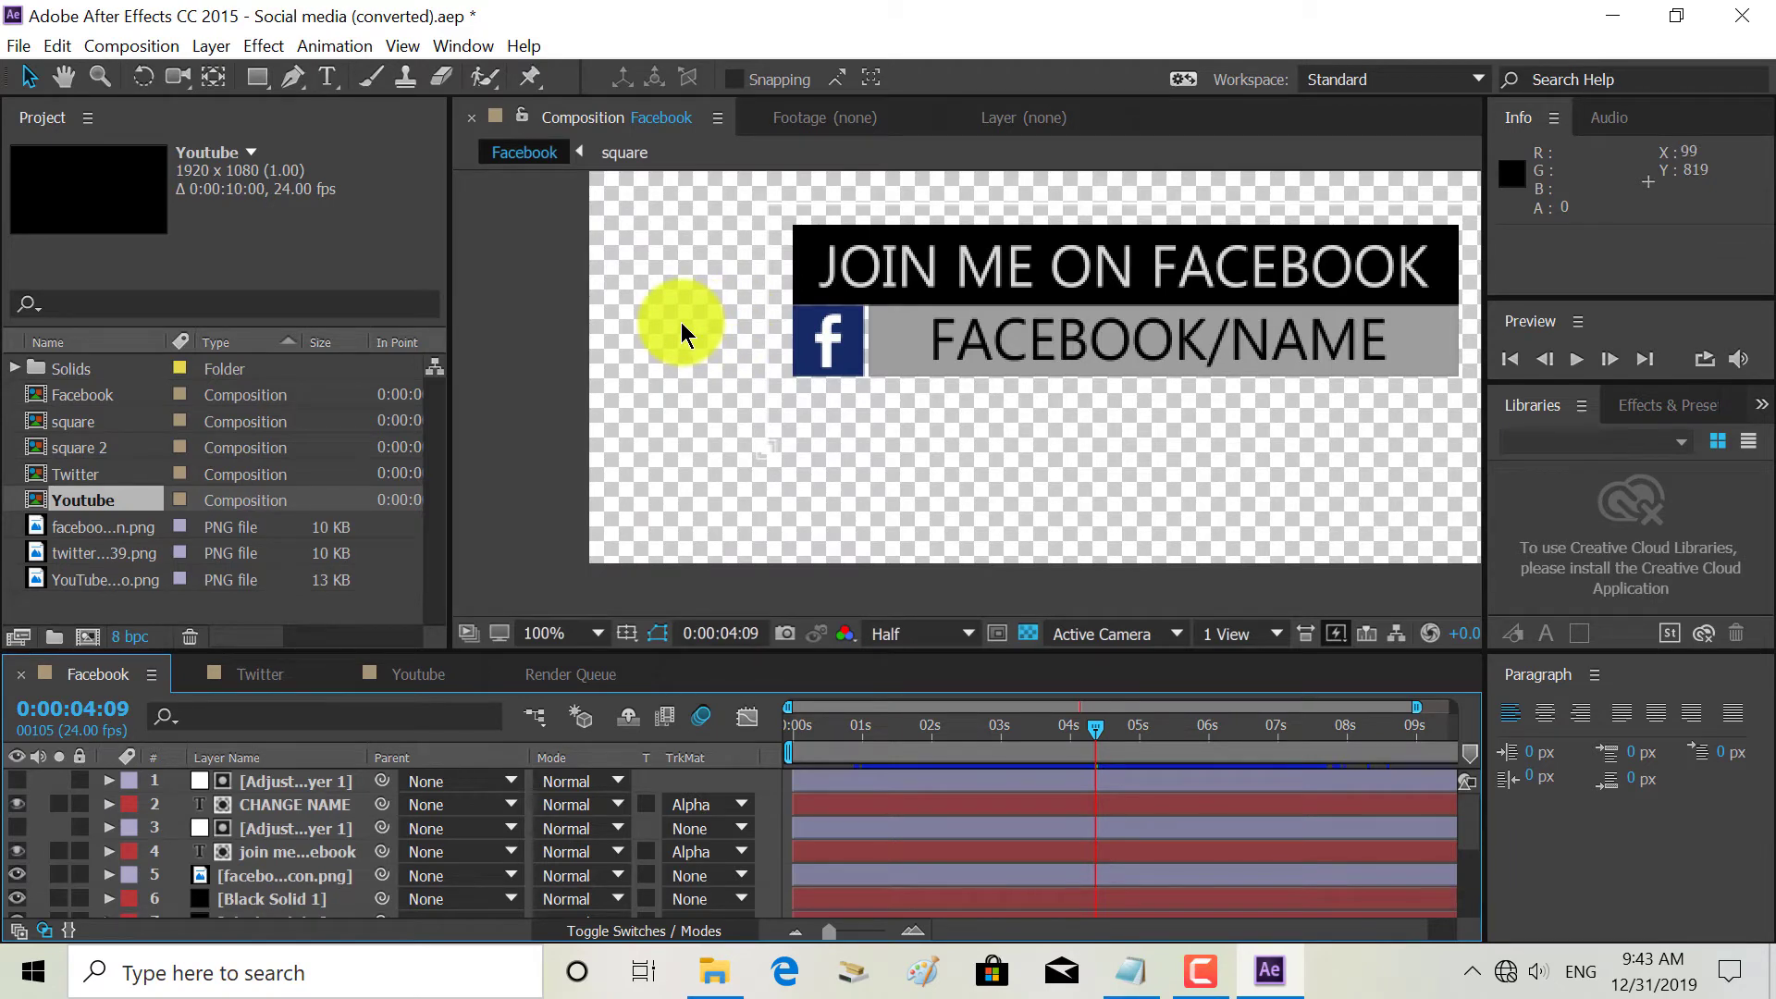
- Preview the Facebook composition's animation from the first frame, and stop the playback
{"action": "scroll", "coordinate": [682, 333], "scroll_direction": "down", "scroll_amount": 2}
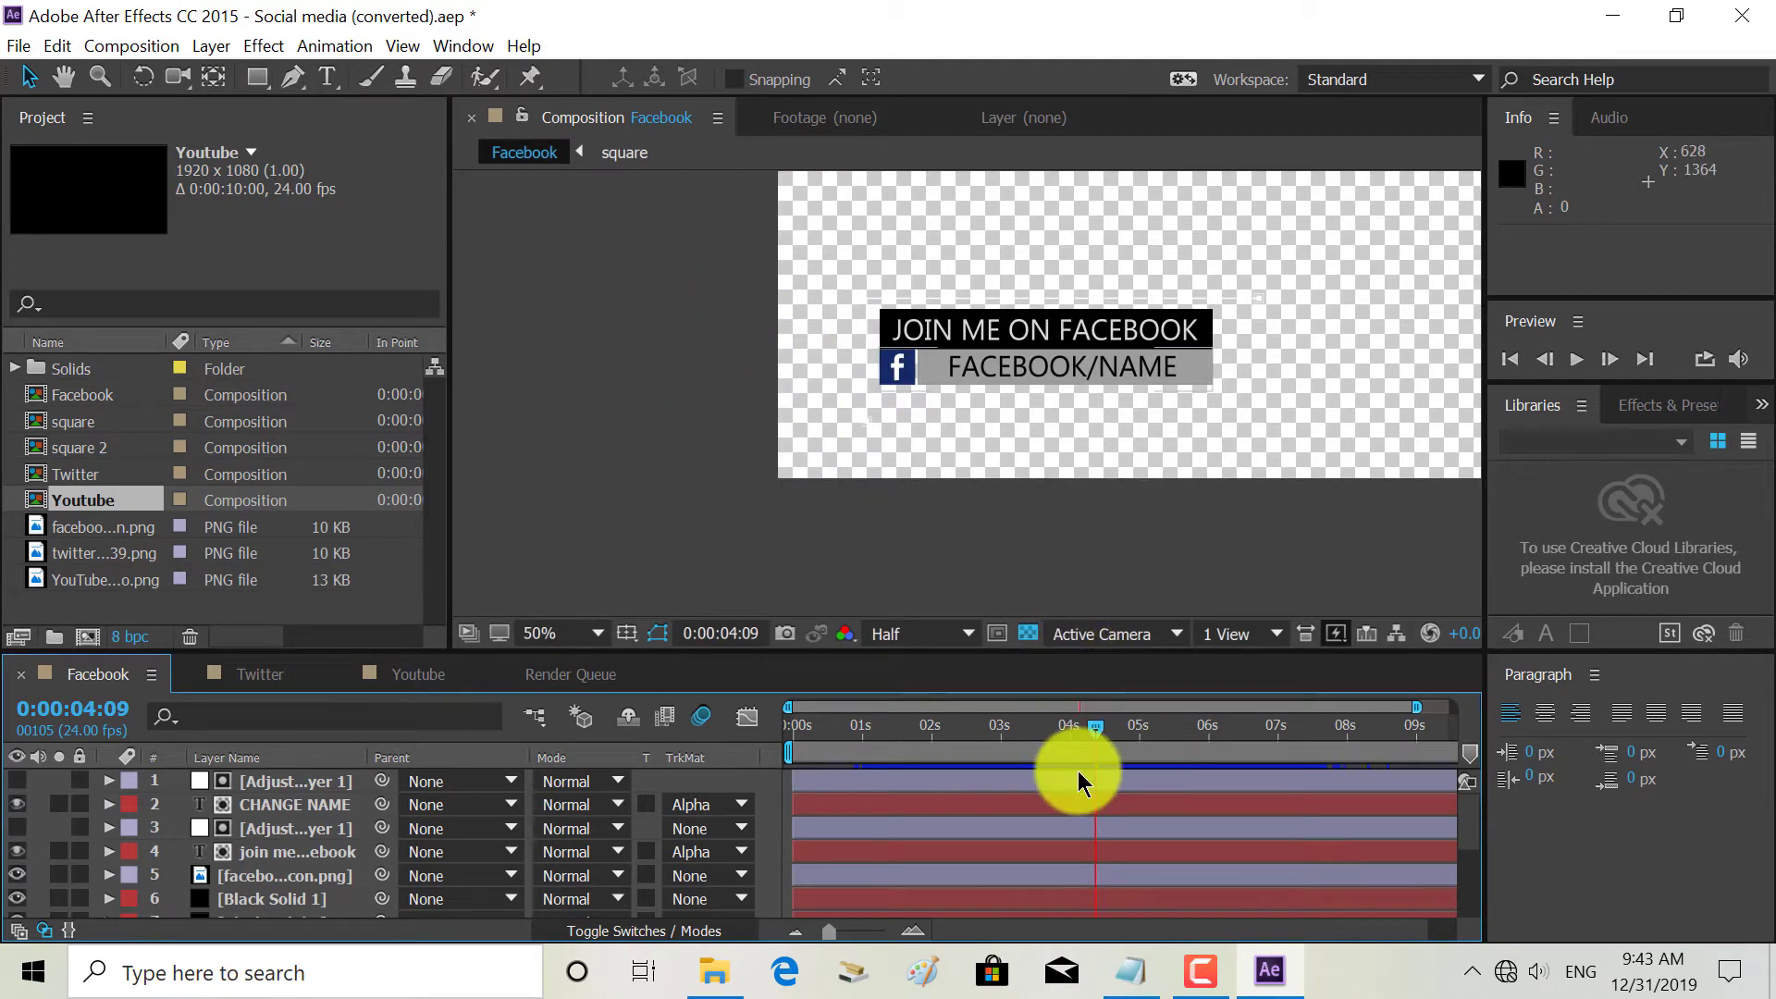
{"action": "left_click_drag", "start_coordinate": [1095, 737], "coordinate": [737, 722]}
{"action": "left_click", "coordinate": [1576, 361]}
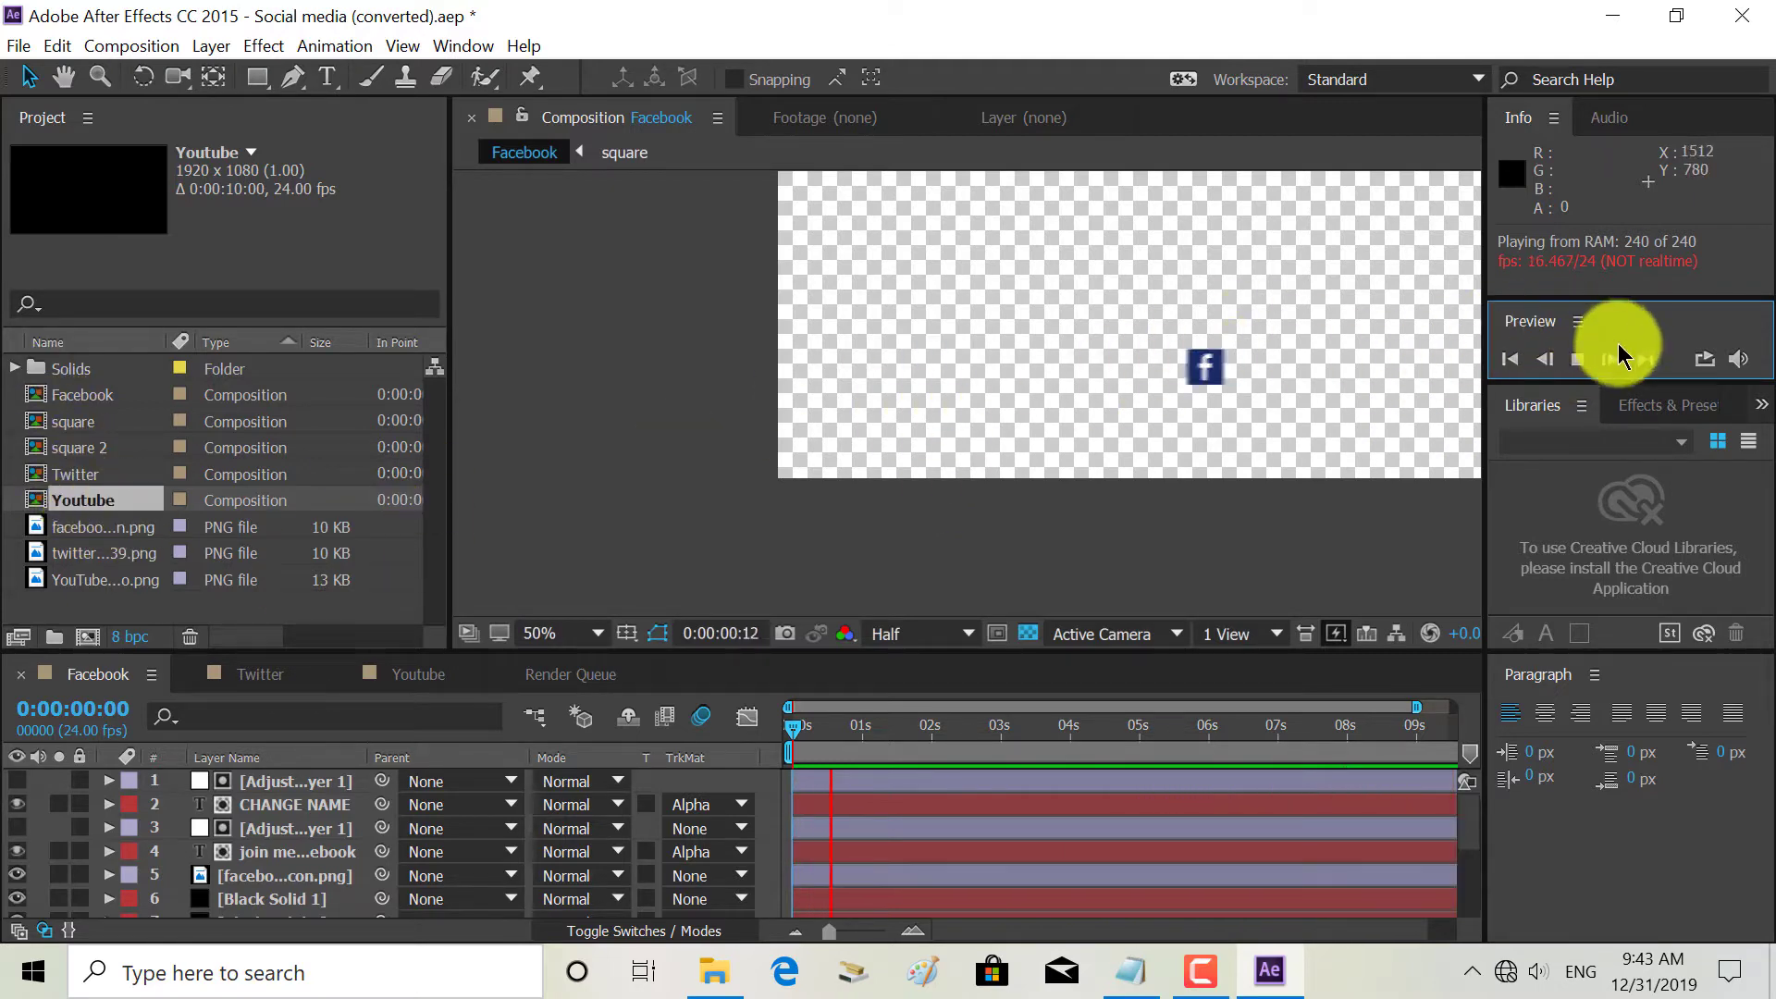
{"action": "left_click", "coordinate": [1581, 361]}
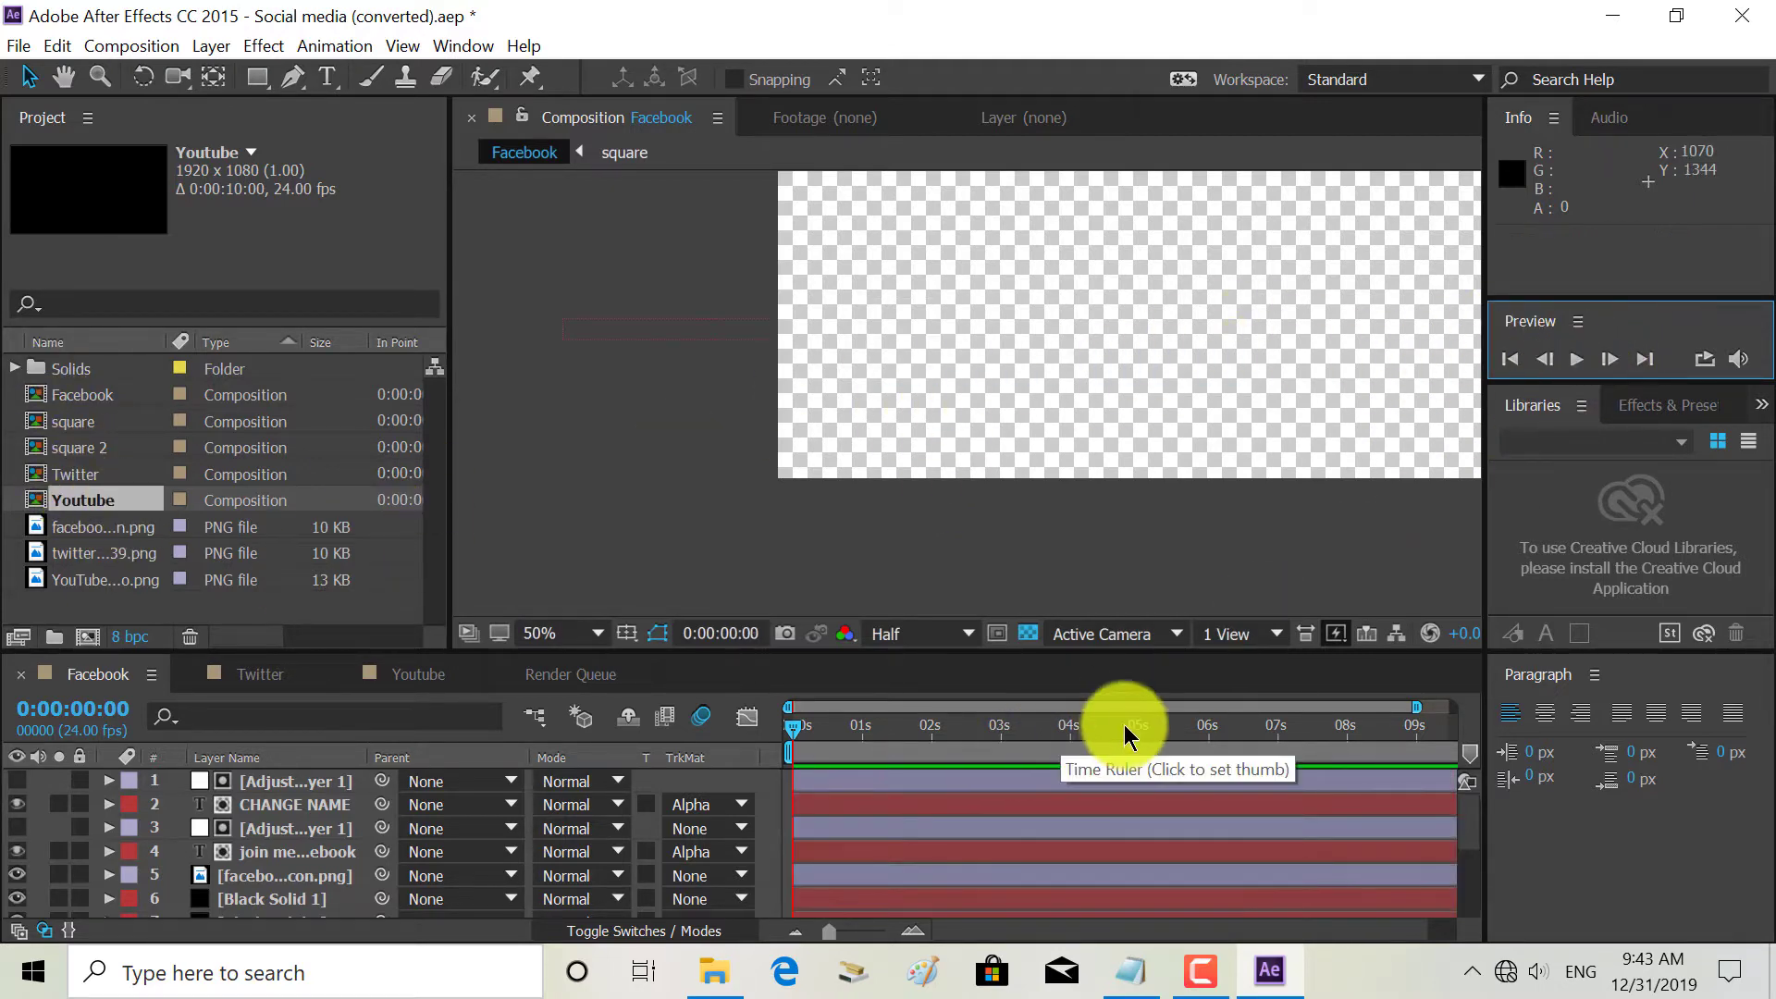
- Open the Youtube composition and close the Twitter and Facebook timelines
{"action": "double_click", "coordinate": [90, 504]}
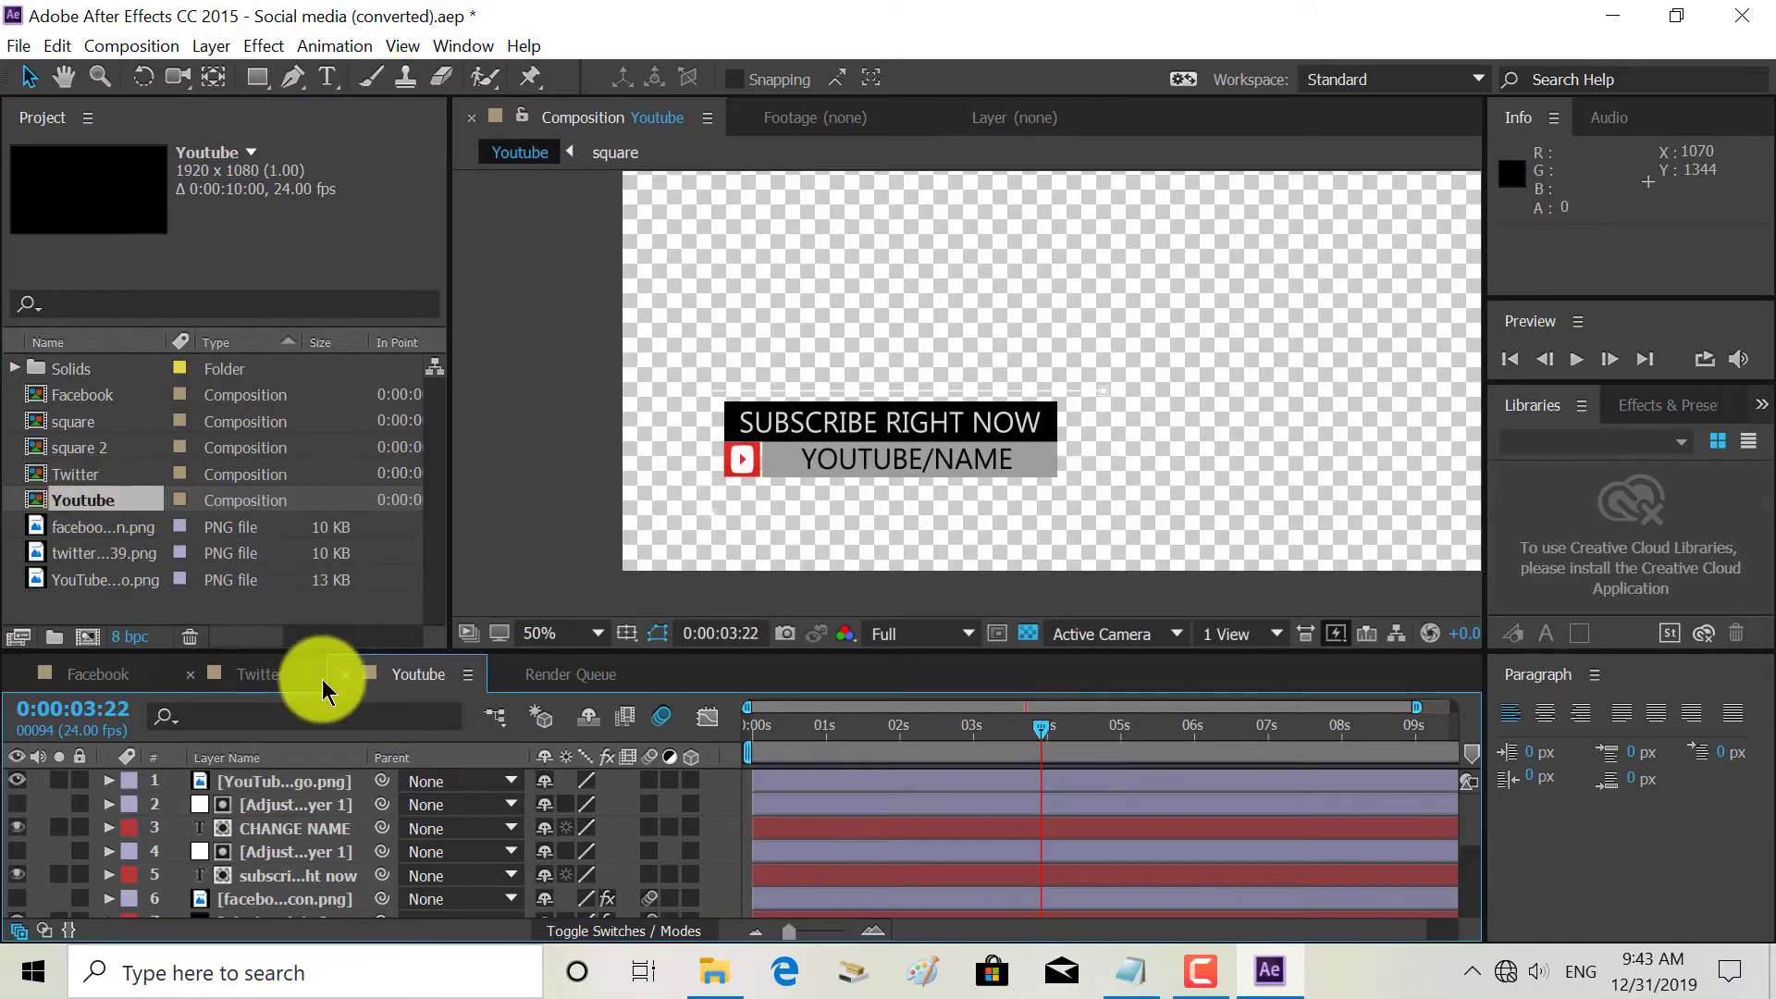
{"action": "left_click", "coordinate": [189, 680]}
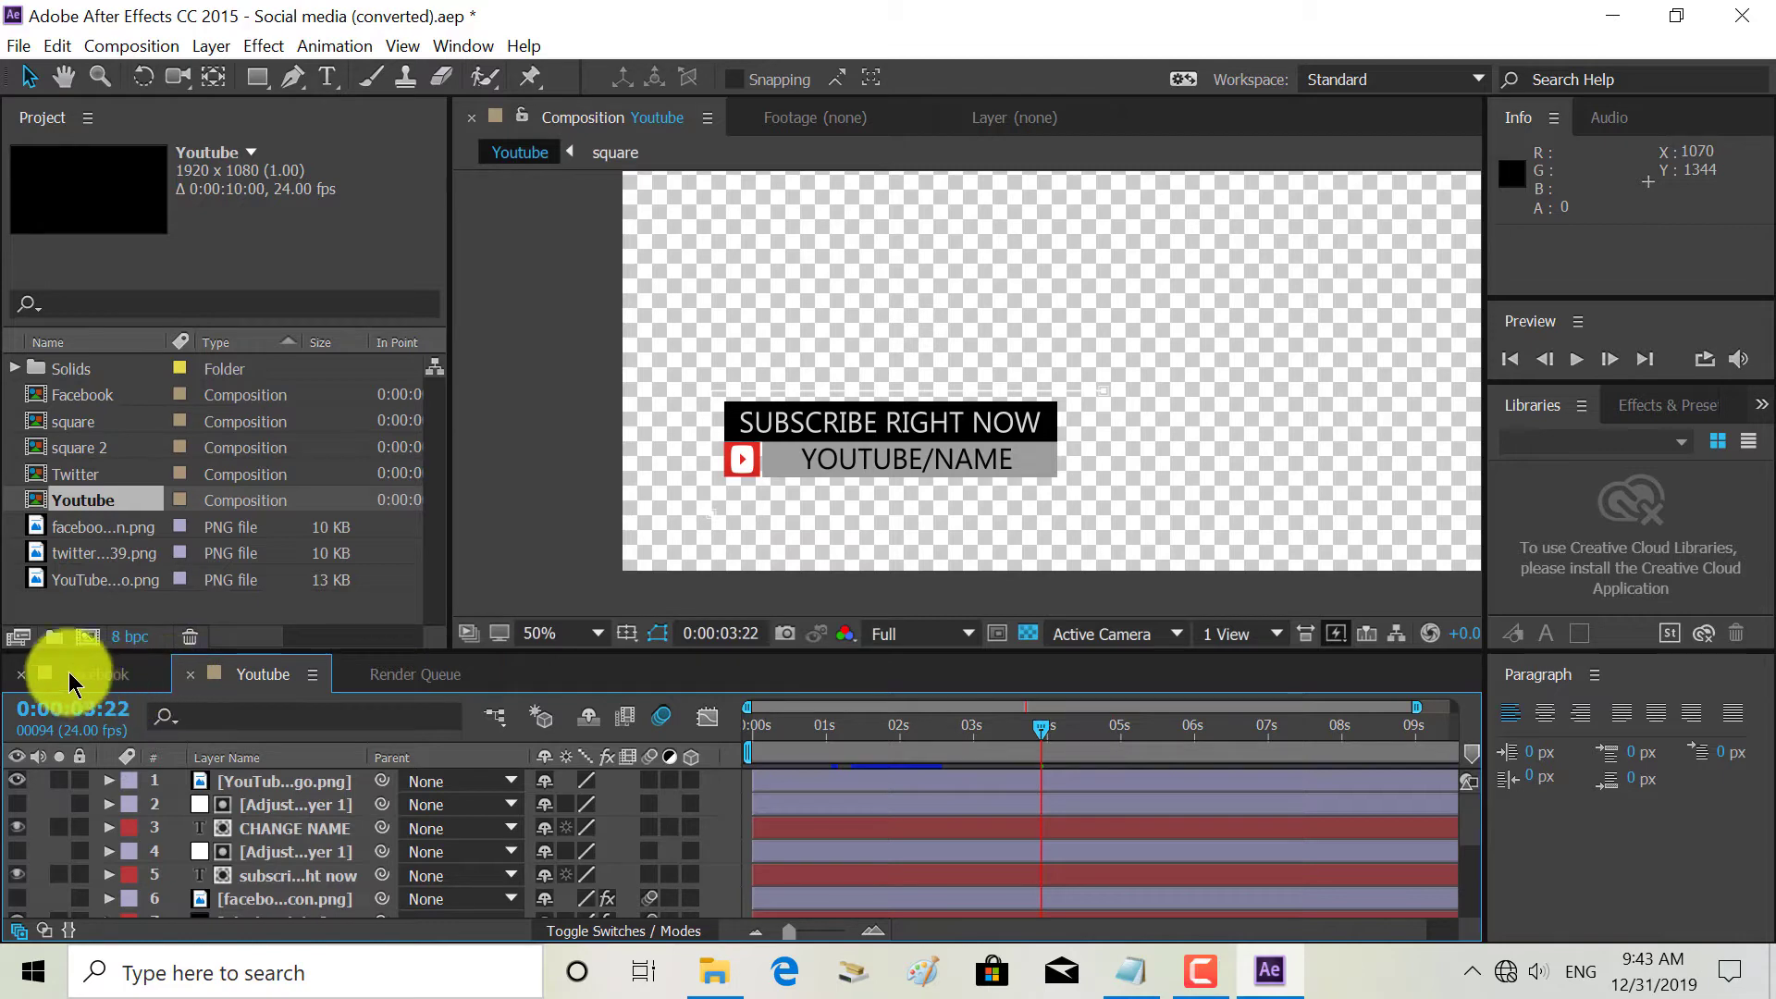
{"action": "left_click", "coordinate": [25, 679]}
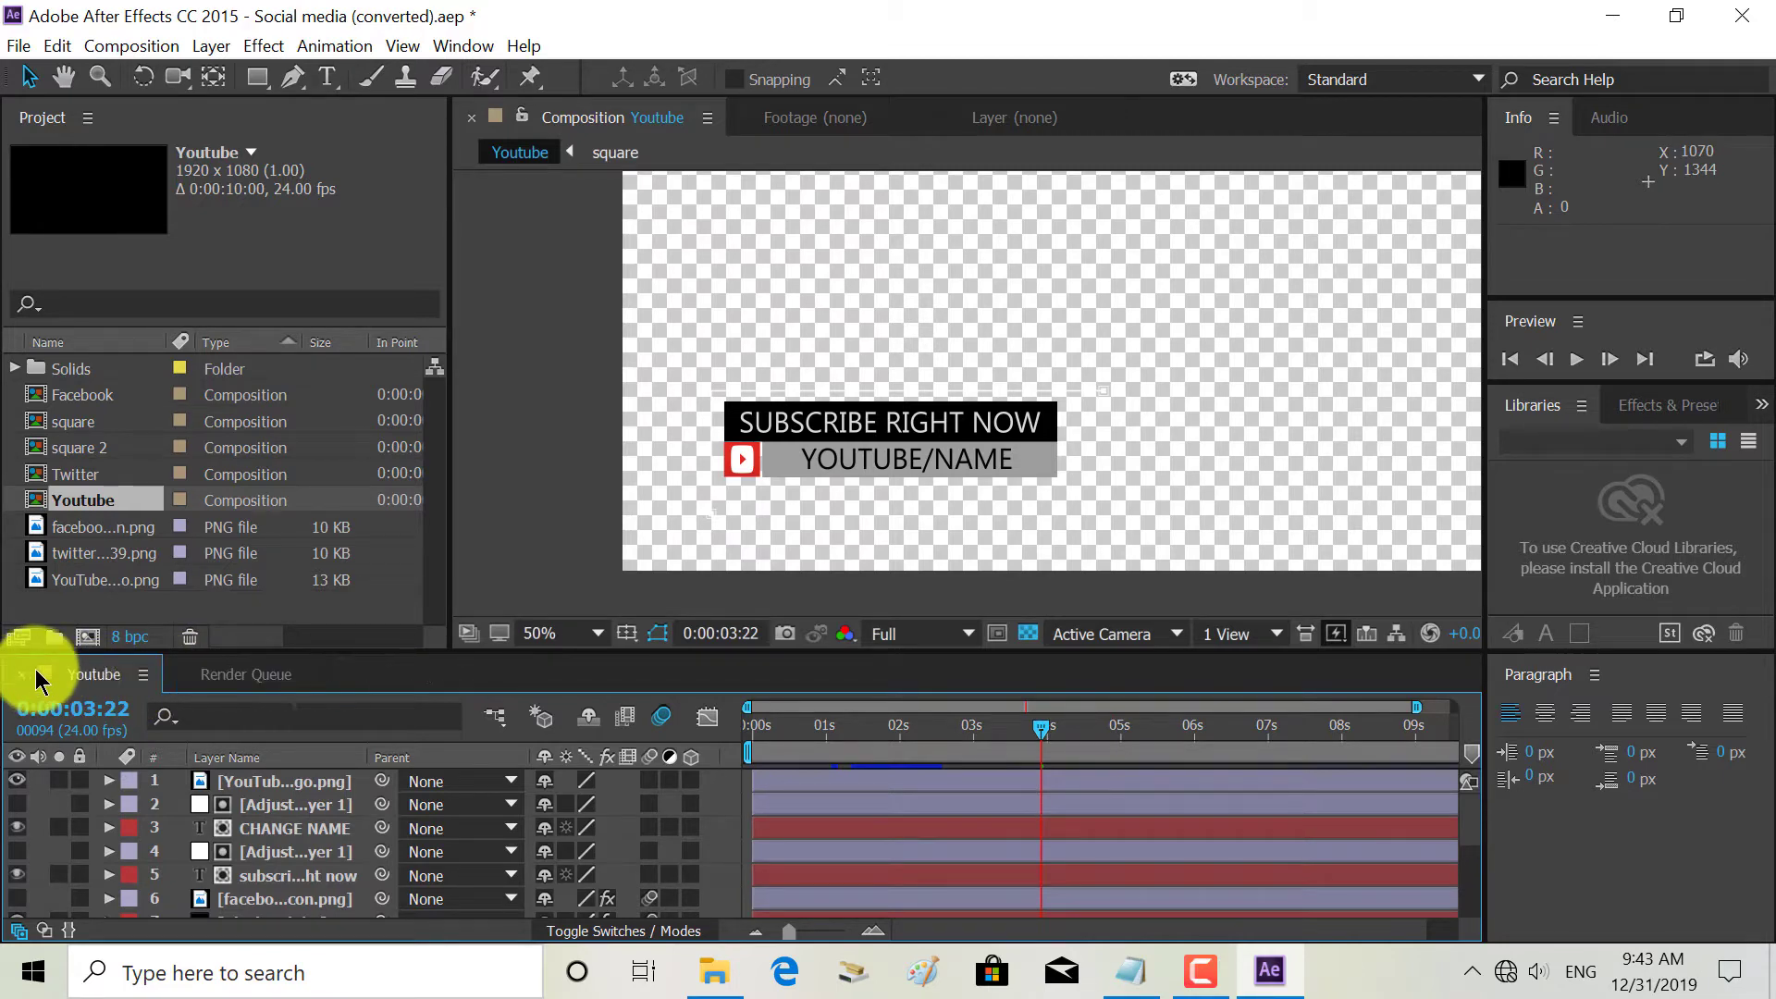
{"action": "left_click", "coordinate": [185, 678]}
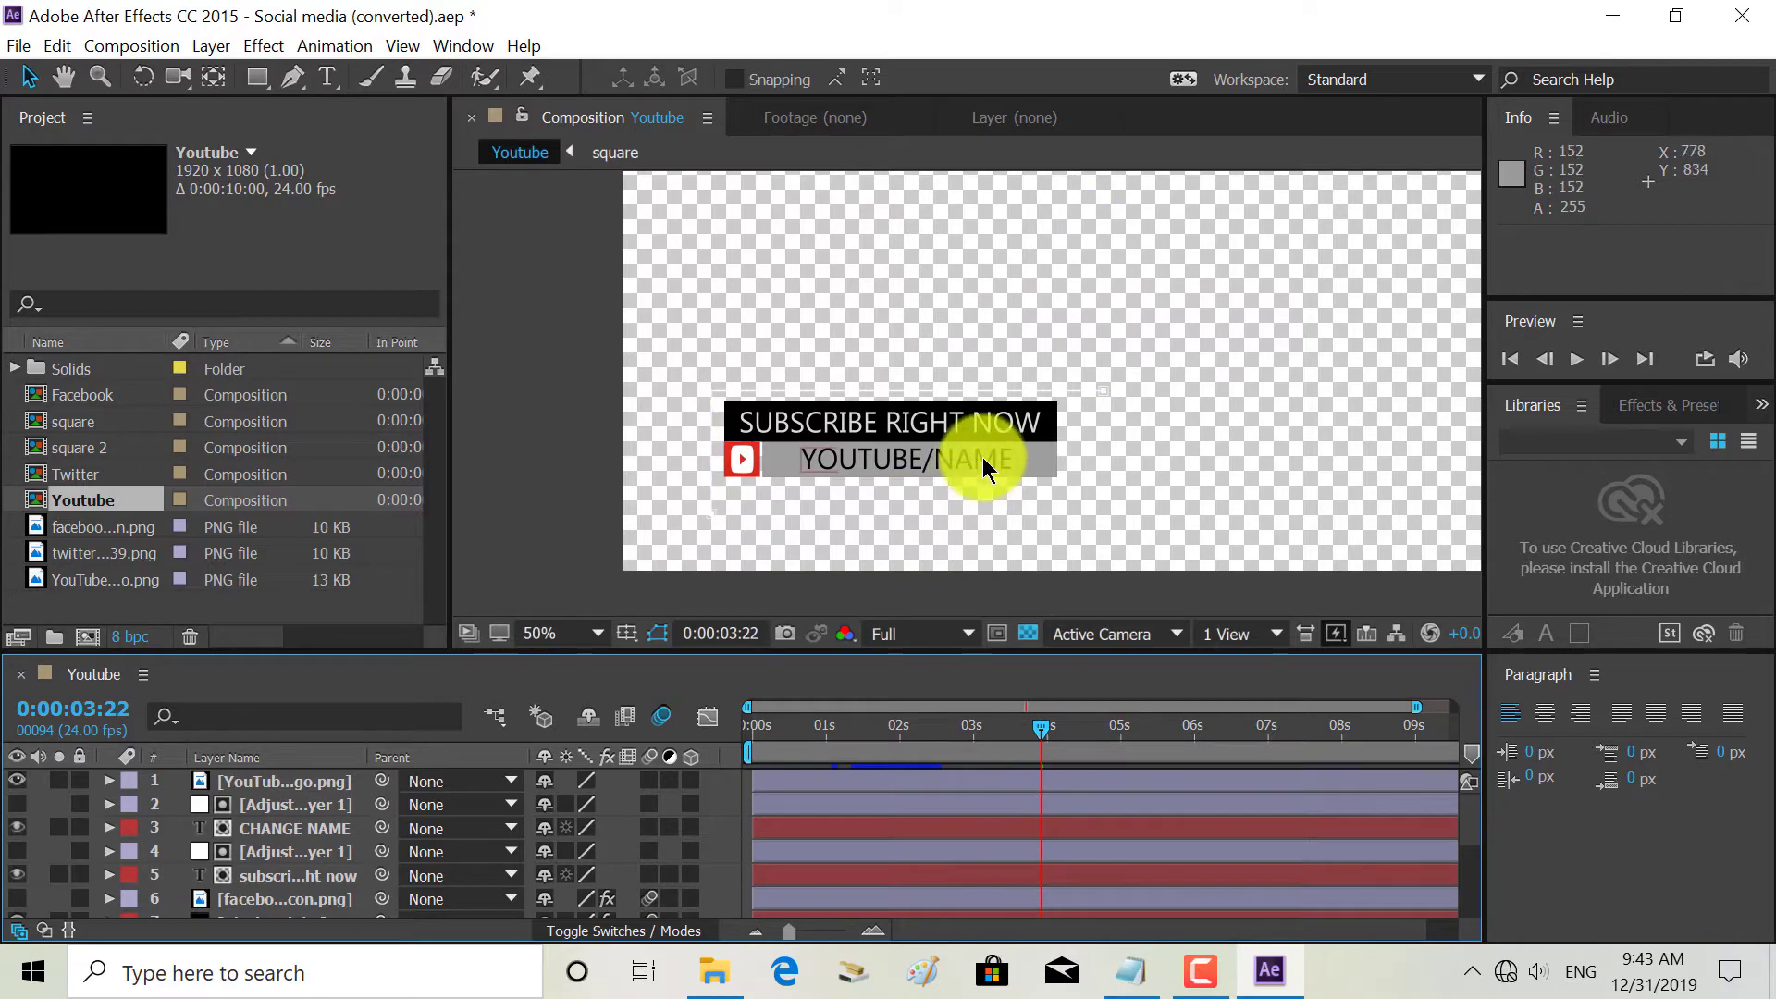
- Clear the YOUTUBE/NAME placeholder text from the CHANGE NAME layer
{"action": "double_click", "coordinate": [985, 467]}
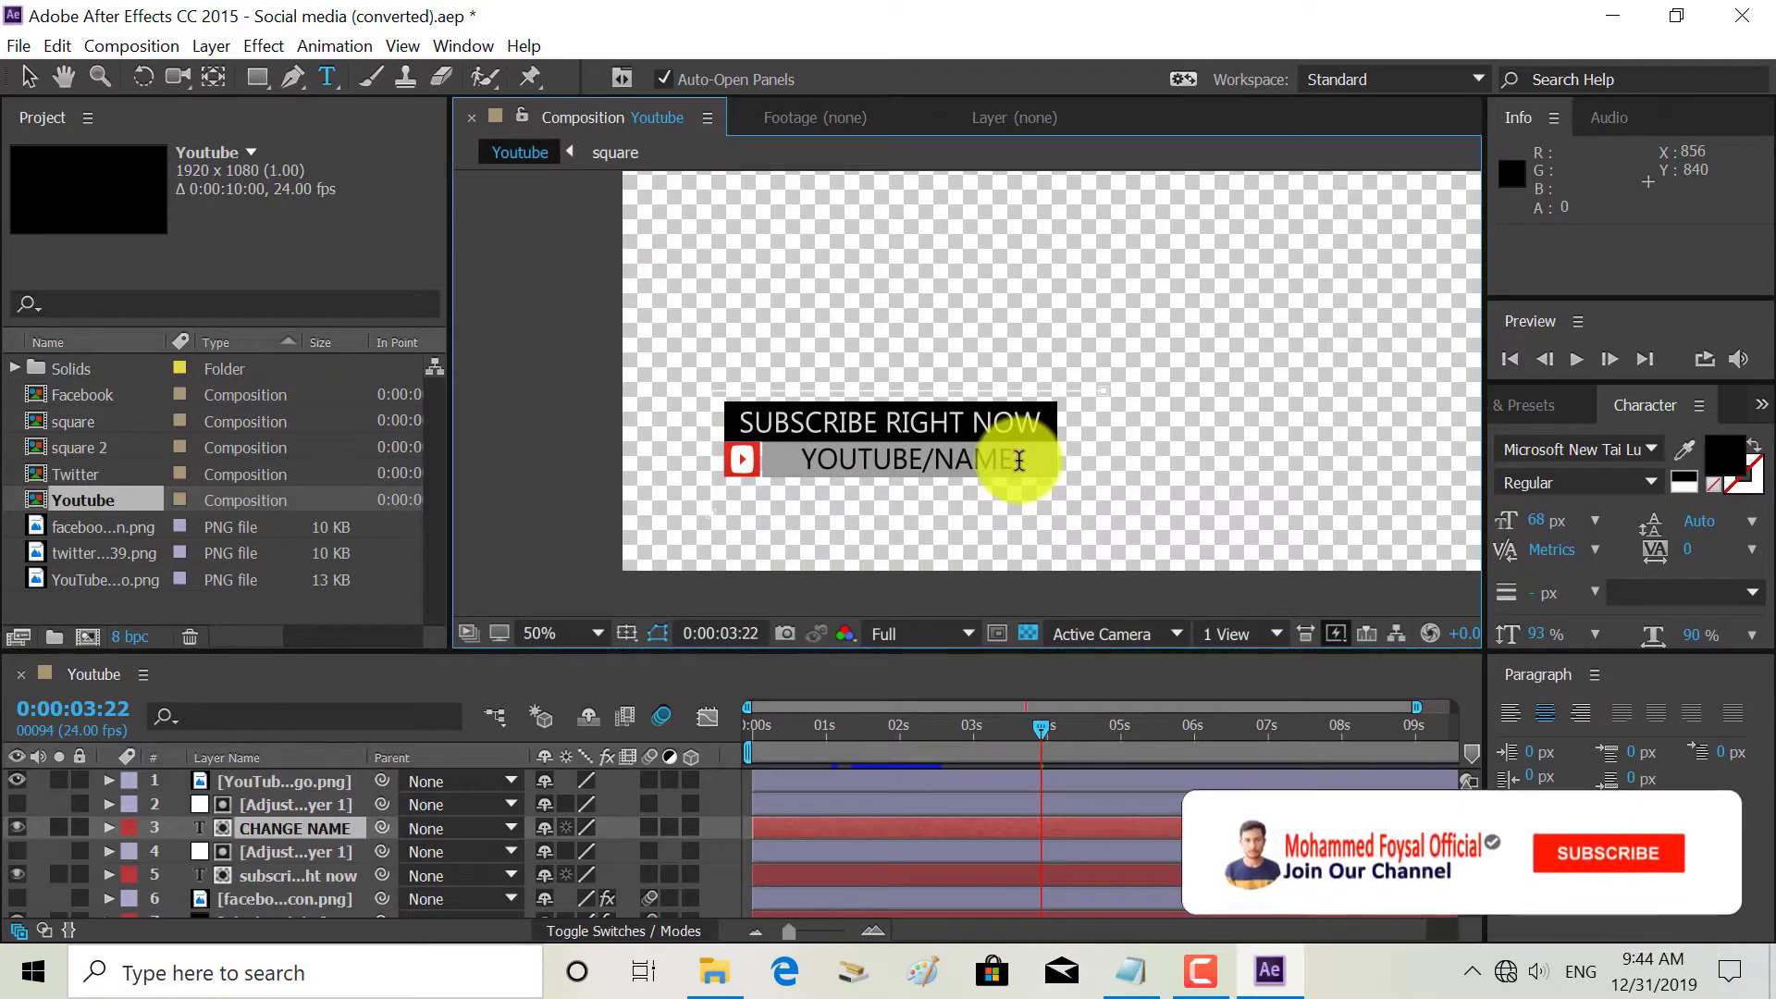
{"action": "key", "text": "BackSpace"}
{"action": "key", "text": "BackSpace"}
{"action": "key", "text": "BackSpace"}
{"action": "key", "text": "BackSpace"}
{"action": "key", "text": "BackSpace"}
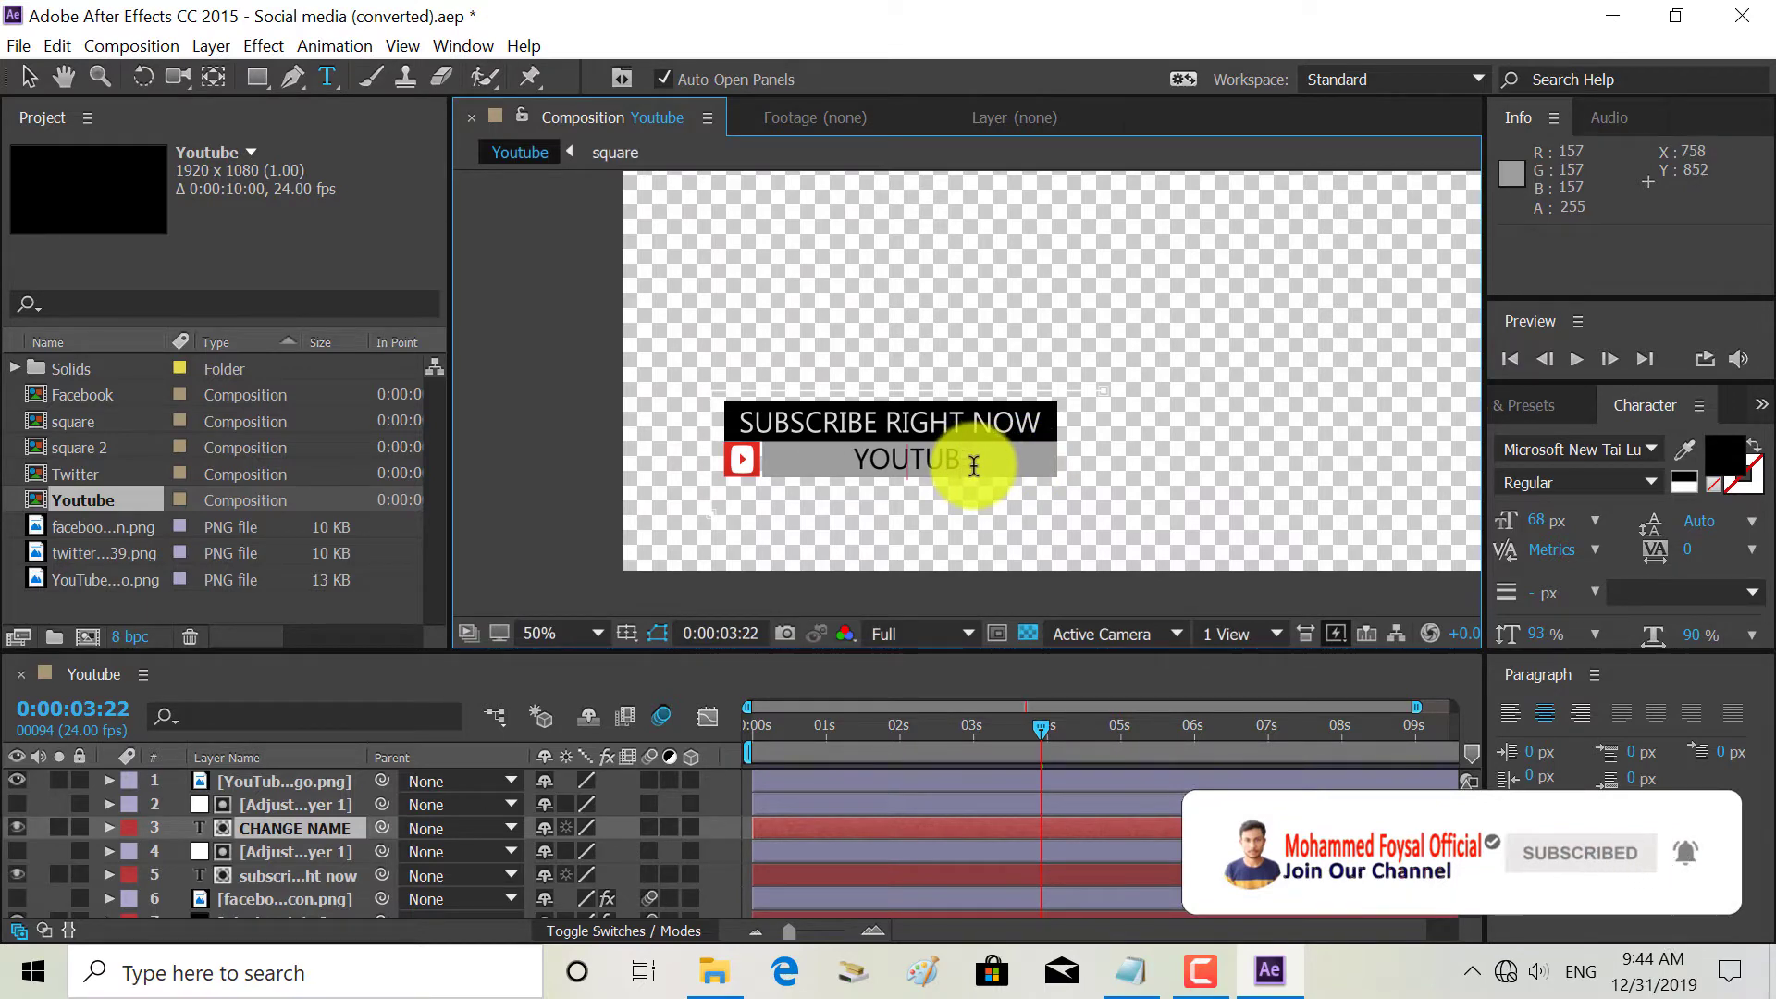
{"action": "key", "text": "BackSpace"}
{"action": "key", "text": "BackSpace"}
{"action": "key", "text": "BackSpace"}
{"action": "key", "text": "BackSpace"}
{"action": "key", "text": "BackSpace"}
{"action": "key", "text": "BackSpace"}
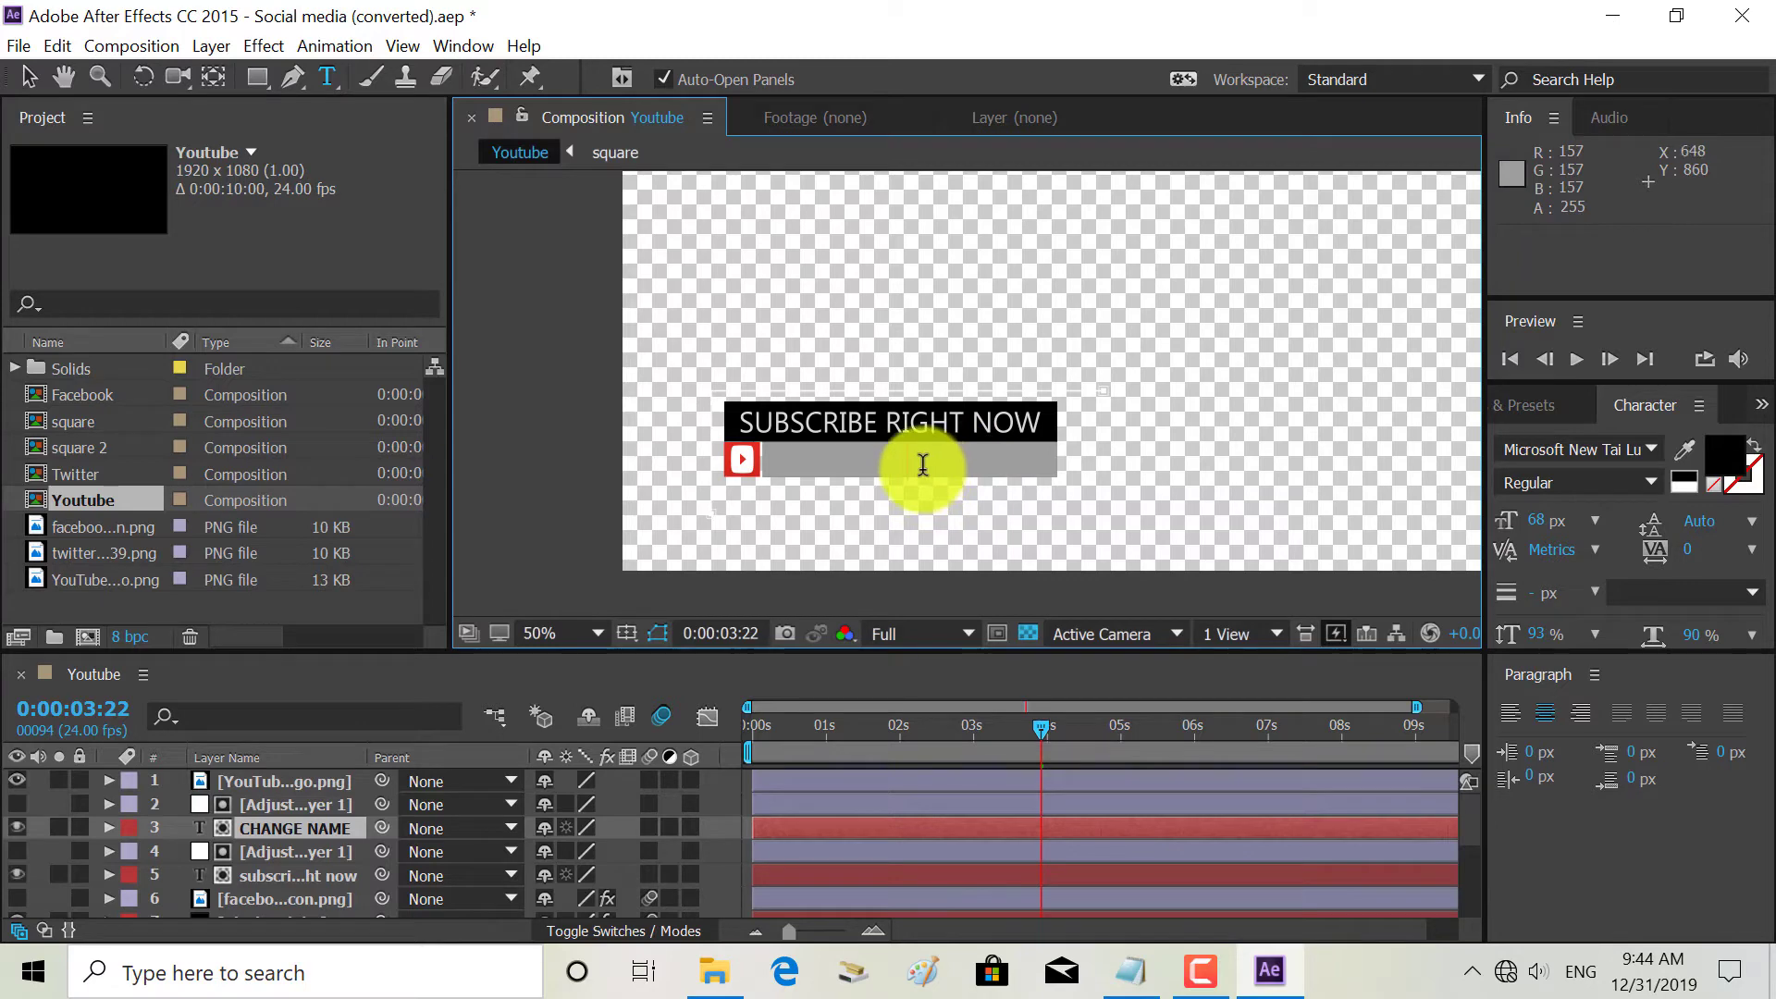
- Copy the YouTube channel handle, including its leading slash, from the Notepad link list and paste it into the emptied text layer
{"action": "left_click", "coordinate": [1129, 971]}
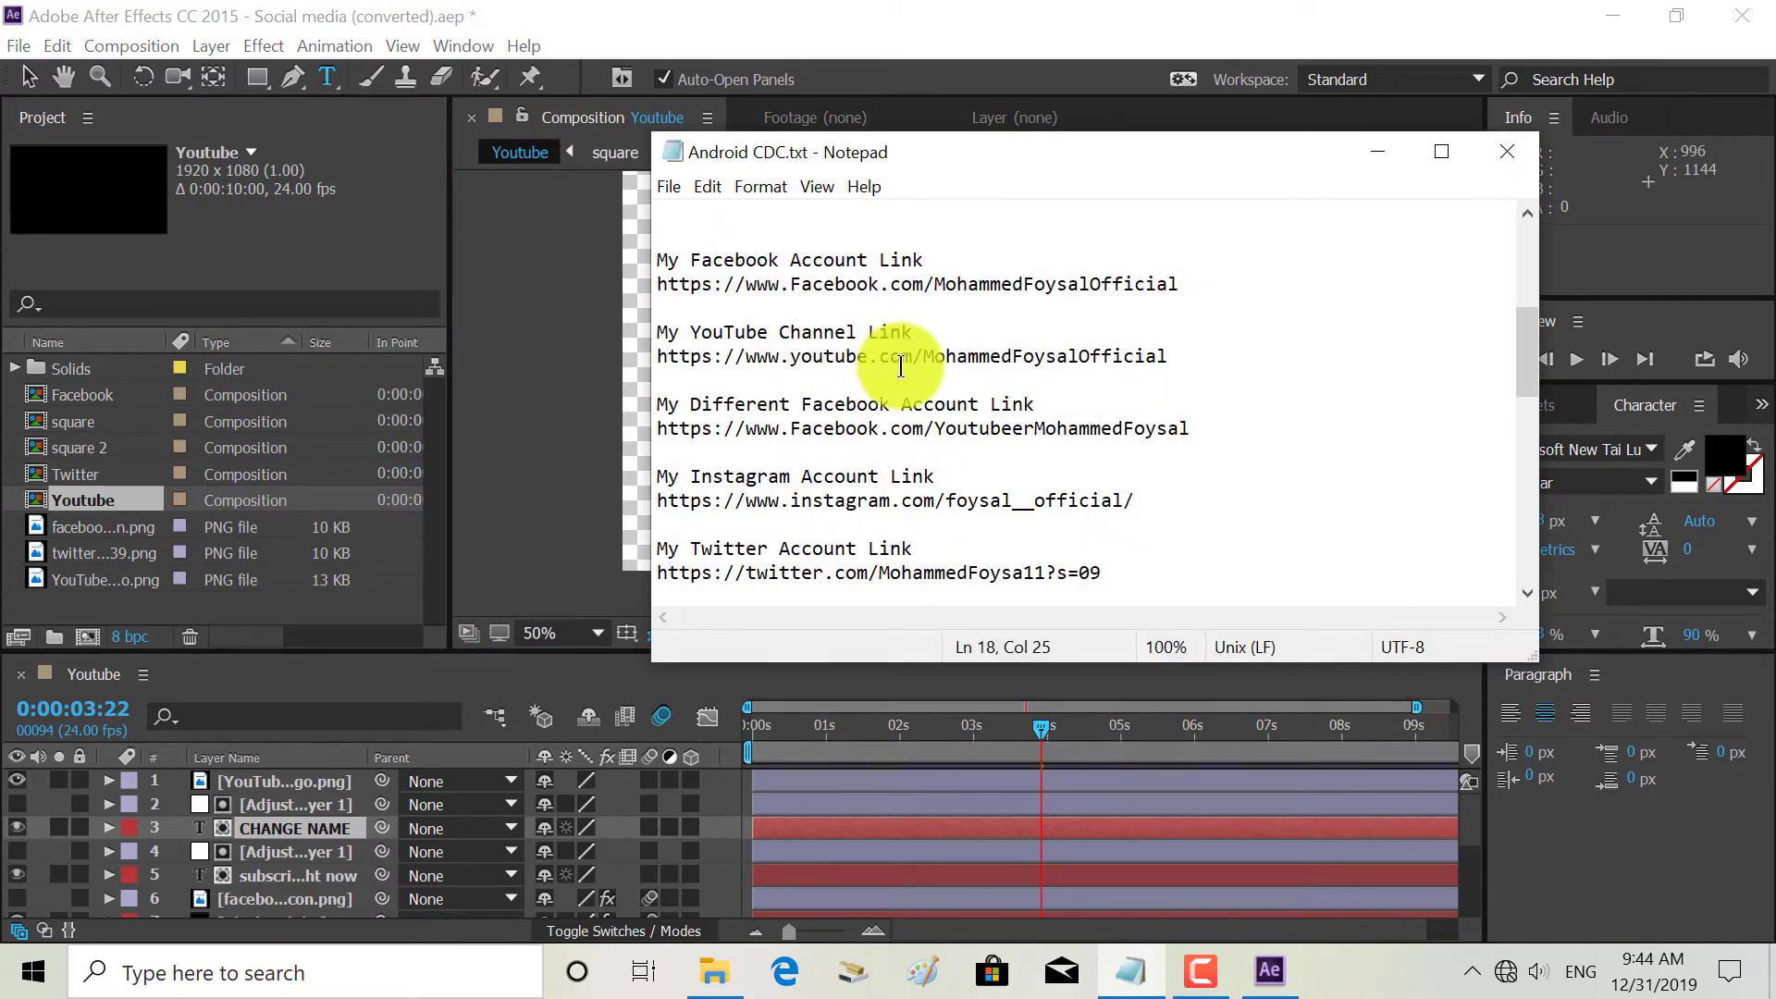
{"action": "left_click_drag", "start_coordinate": [910, 368], "coordinate": [1130, 368]}
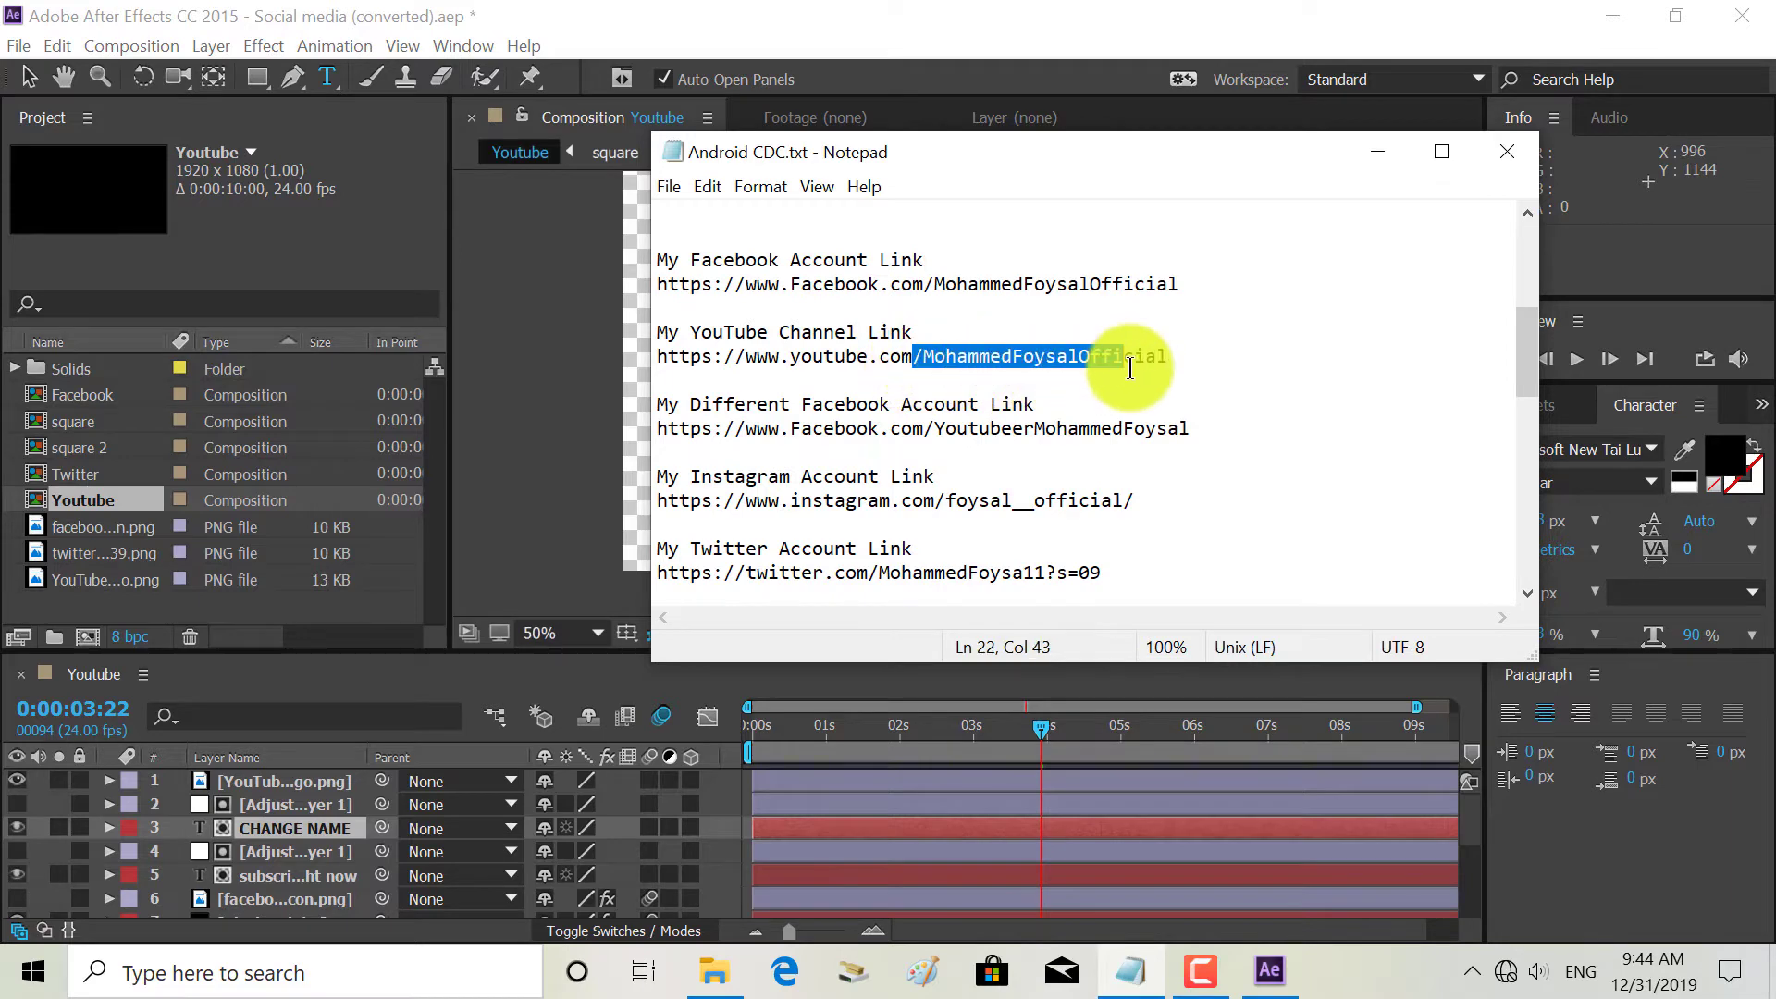
{"action": "right_click", "coordinate": [1122, 374]}
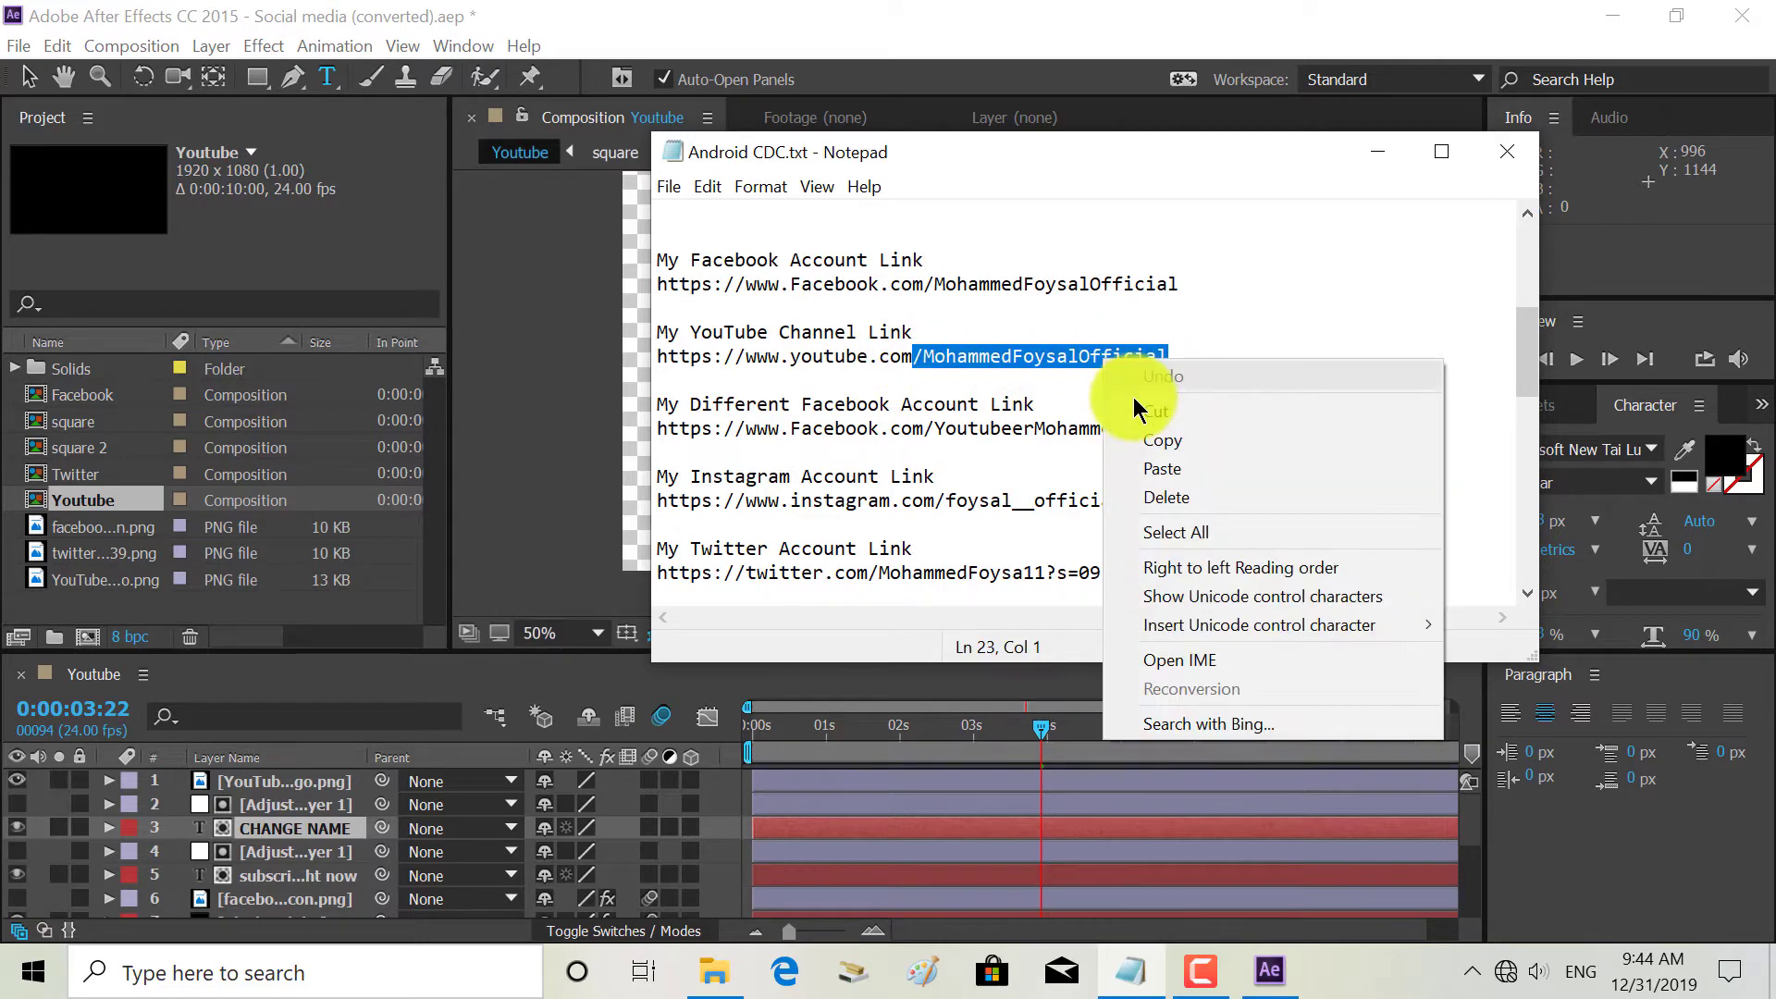
{"action": "left_click", "coordinate": [1158, 441]}
{"action": "left_click", "coordinate": [1378, 150]}
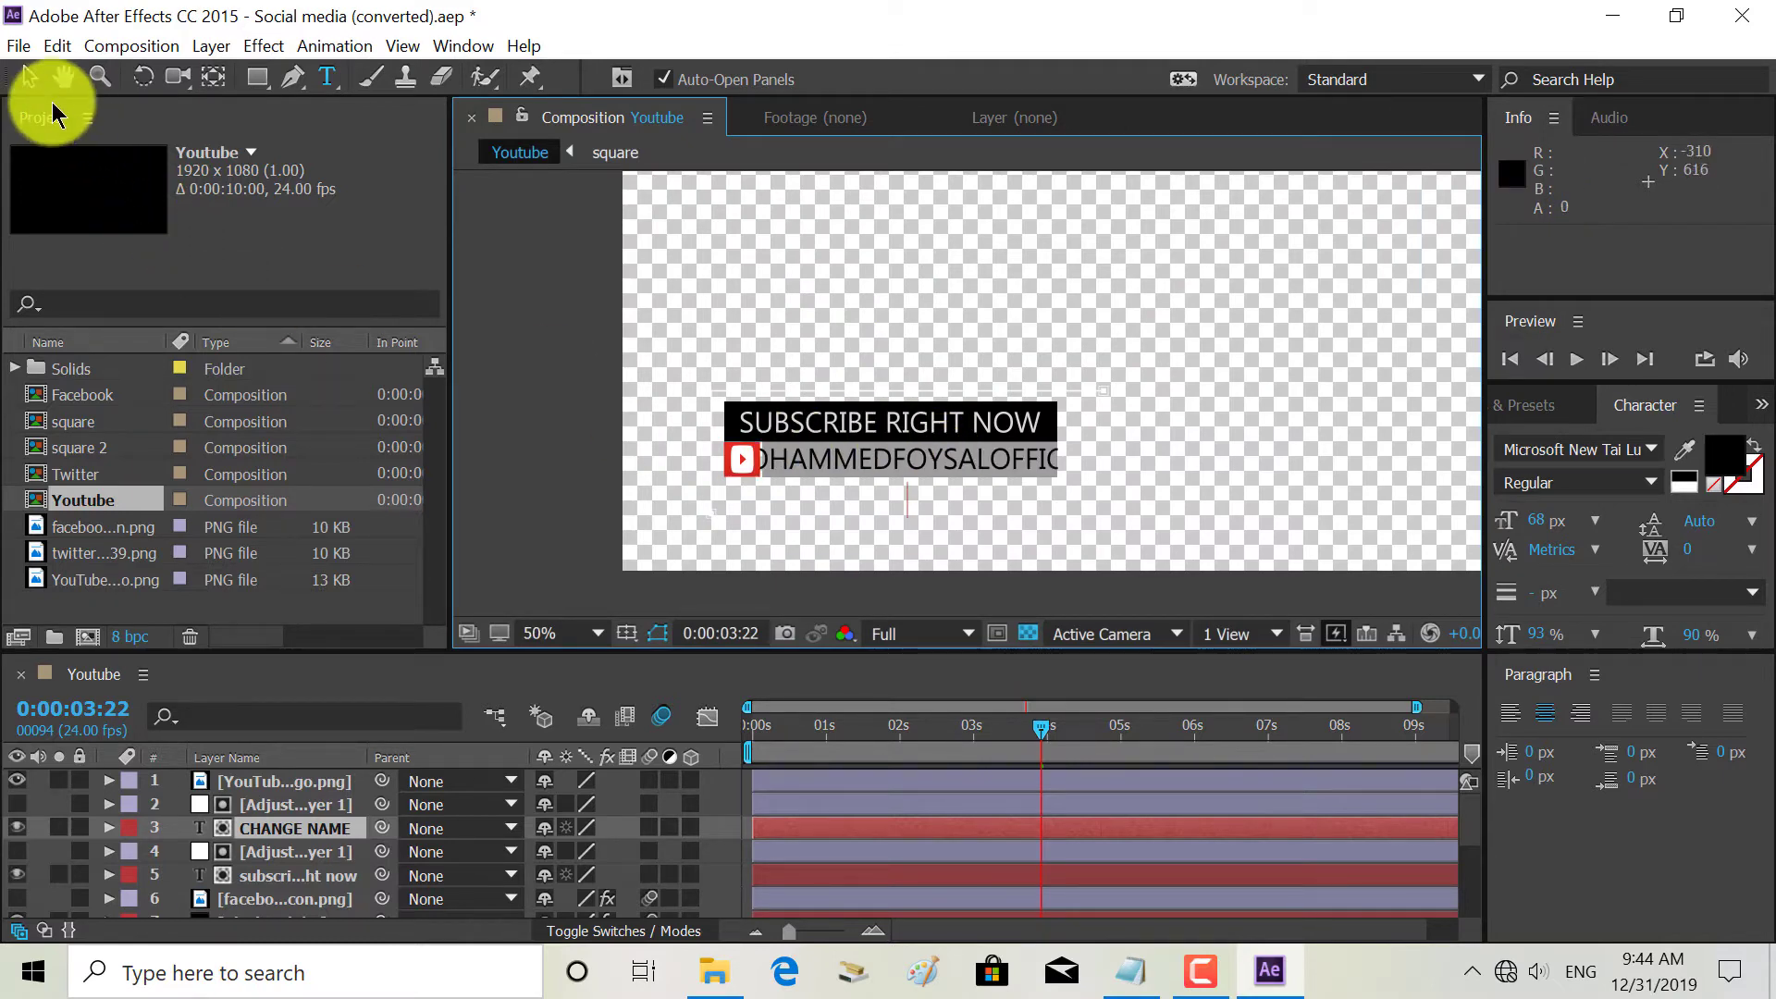
- Scale the channel handle text to about 73% width so it fits inside the grey bar, and deselect it
{"action": "left_click", "coordinate": [41, 80]}
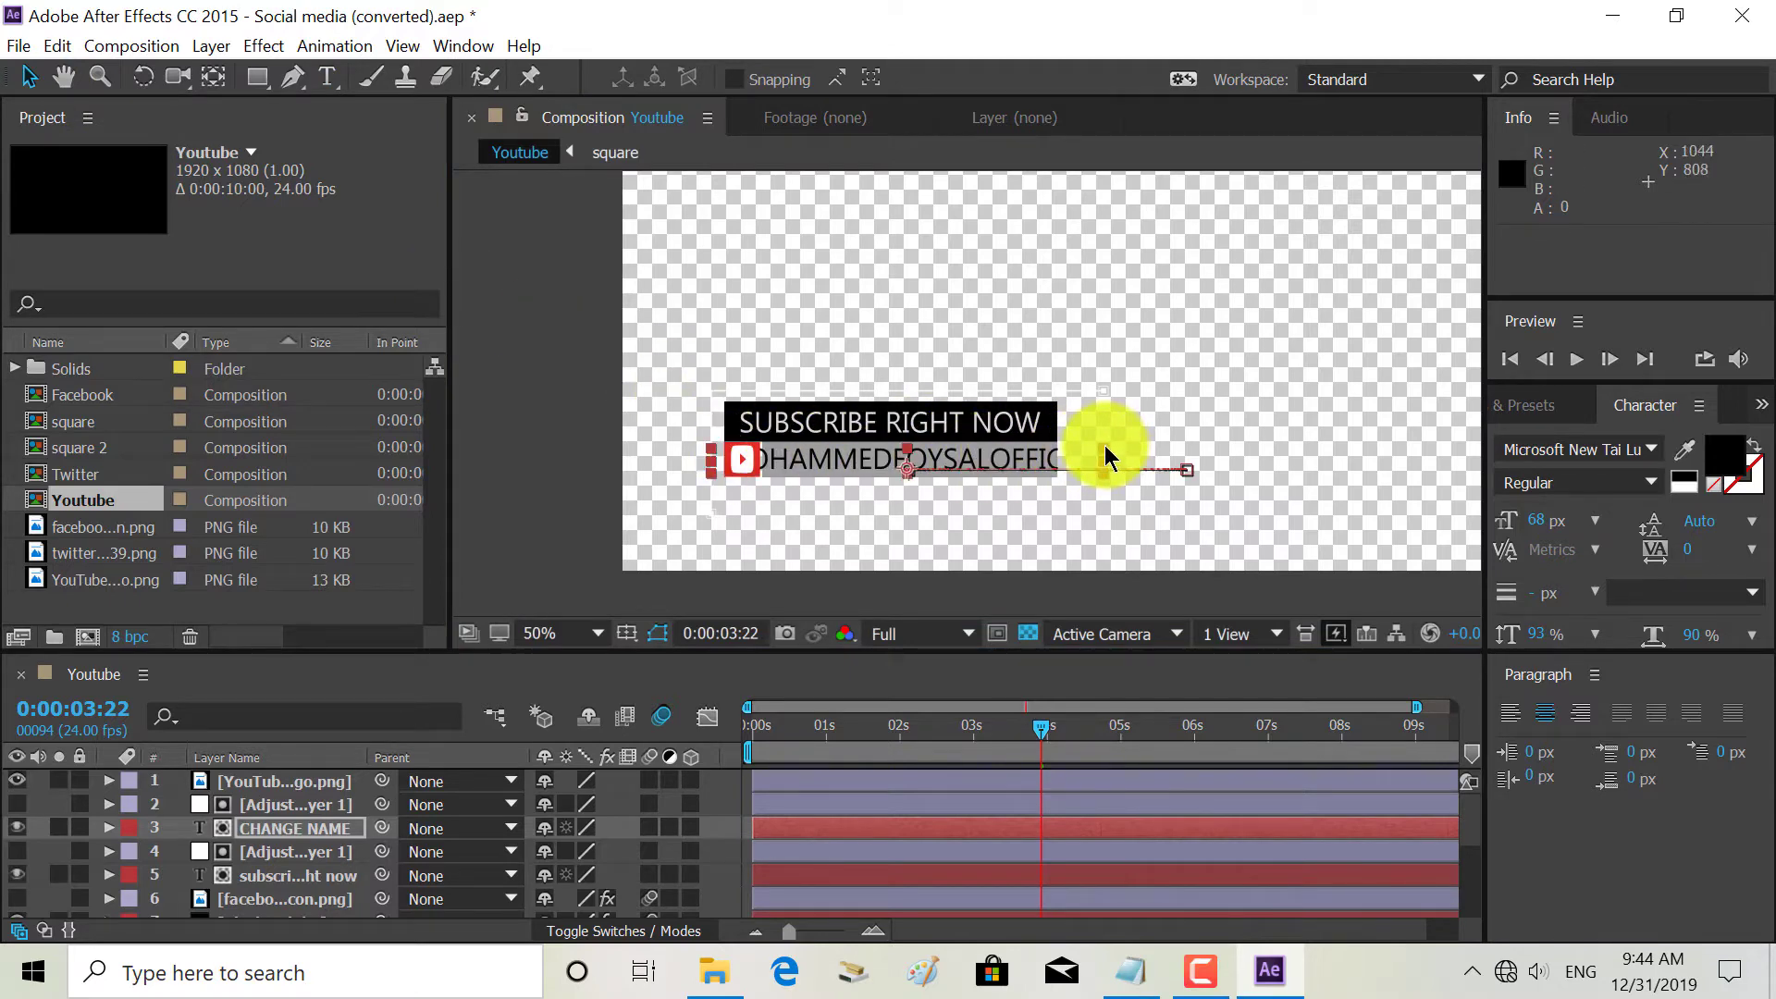
{"action": "left_click_drag", "start_coordinate": [1106, 456], "coordinate": [1054, 448]}
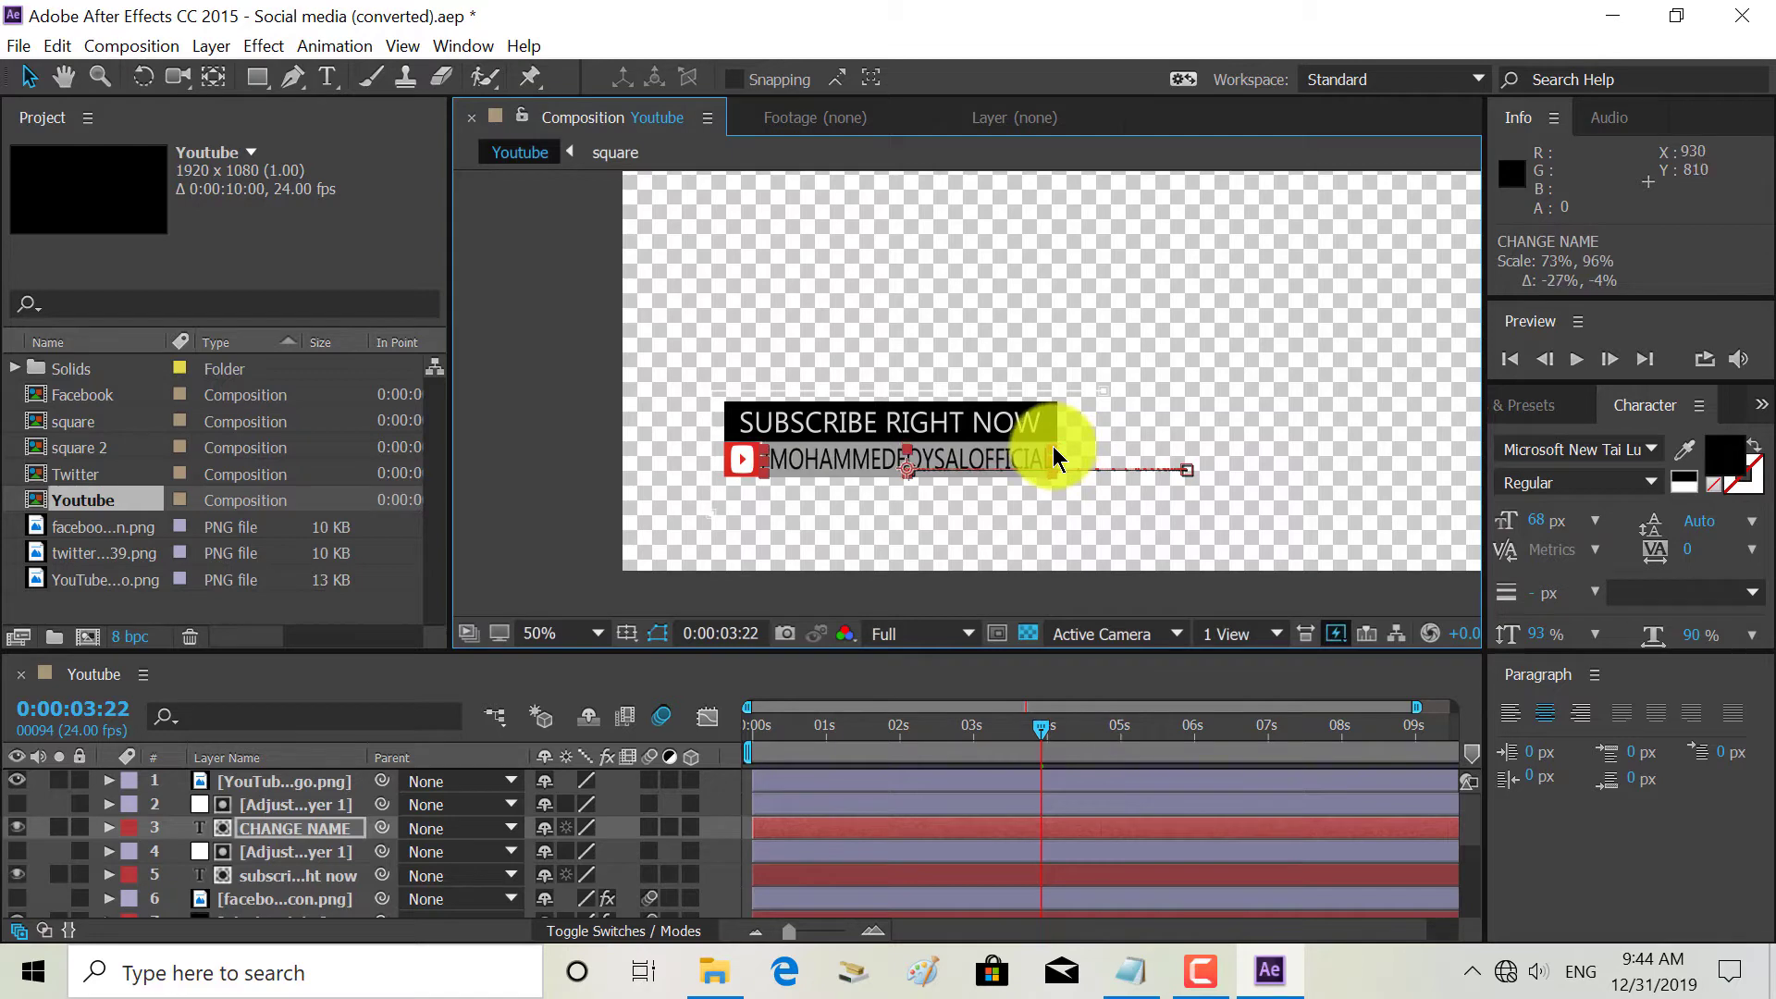
{"action": "key", "text": "period"}
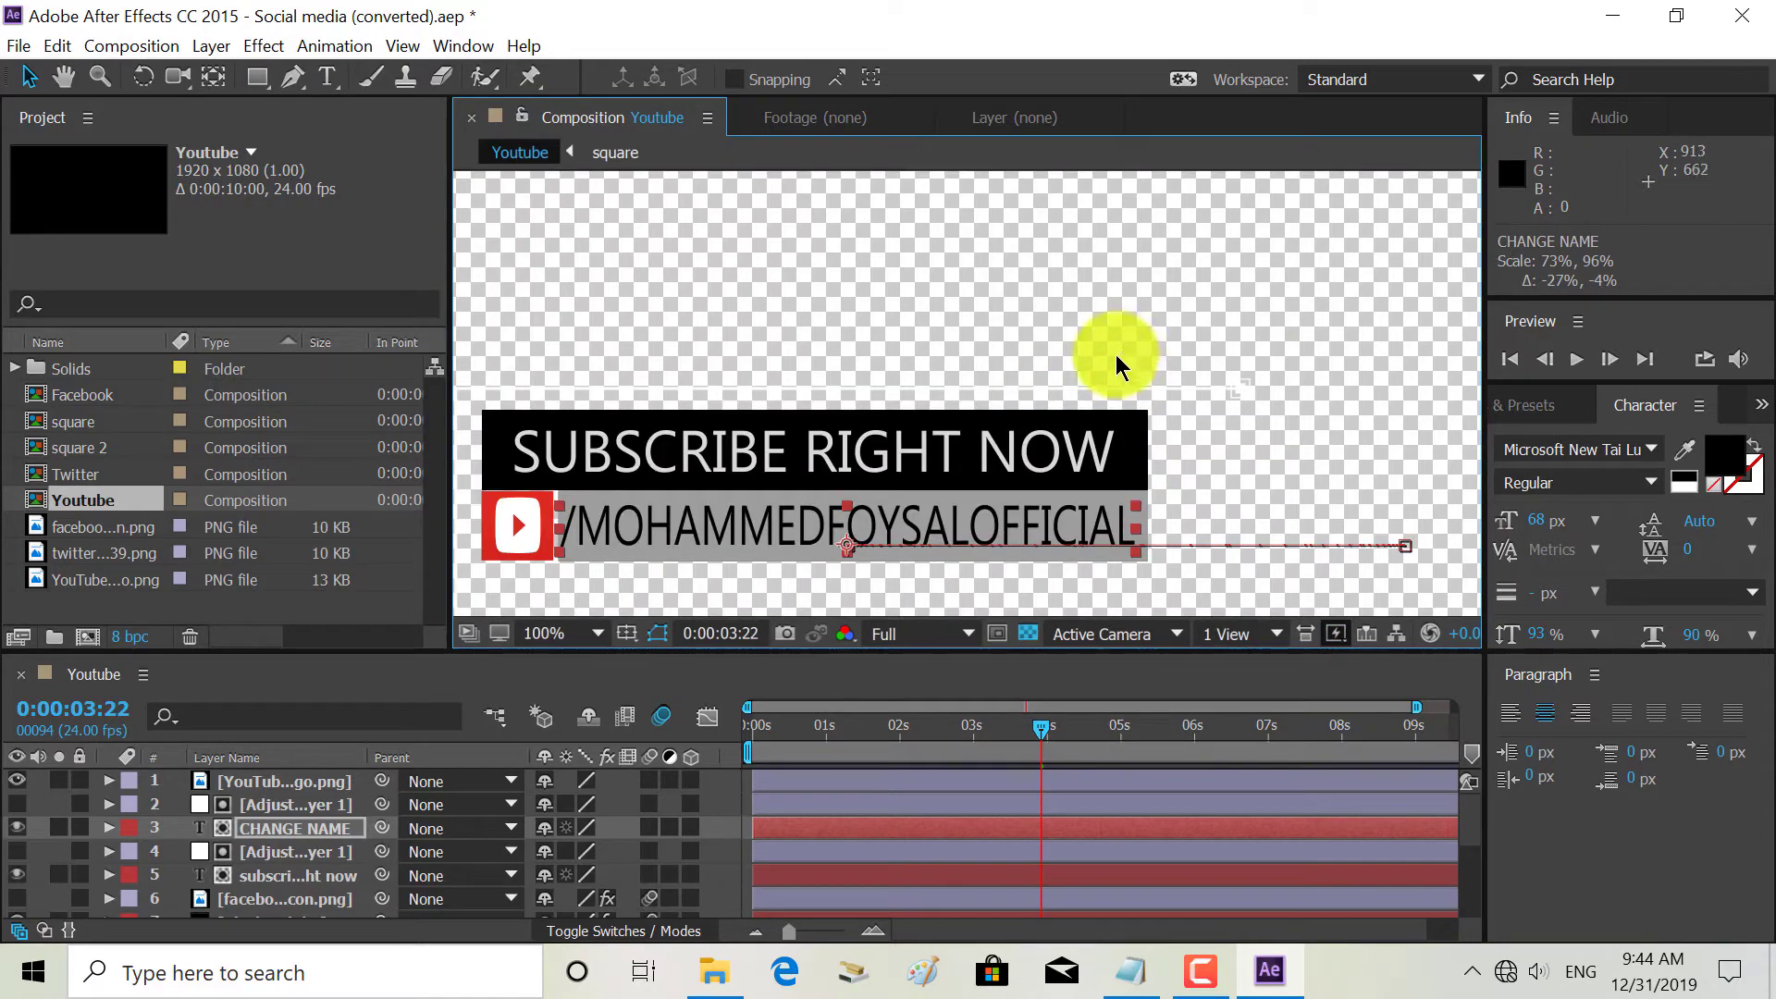
{"action": "key", "text": "comma"}
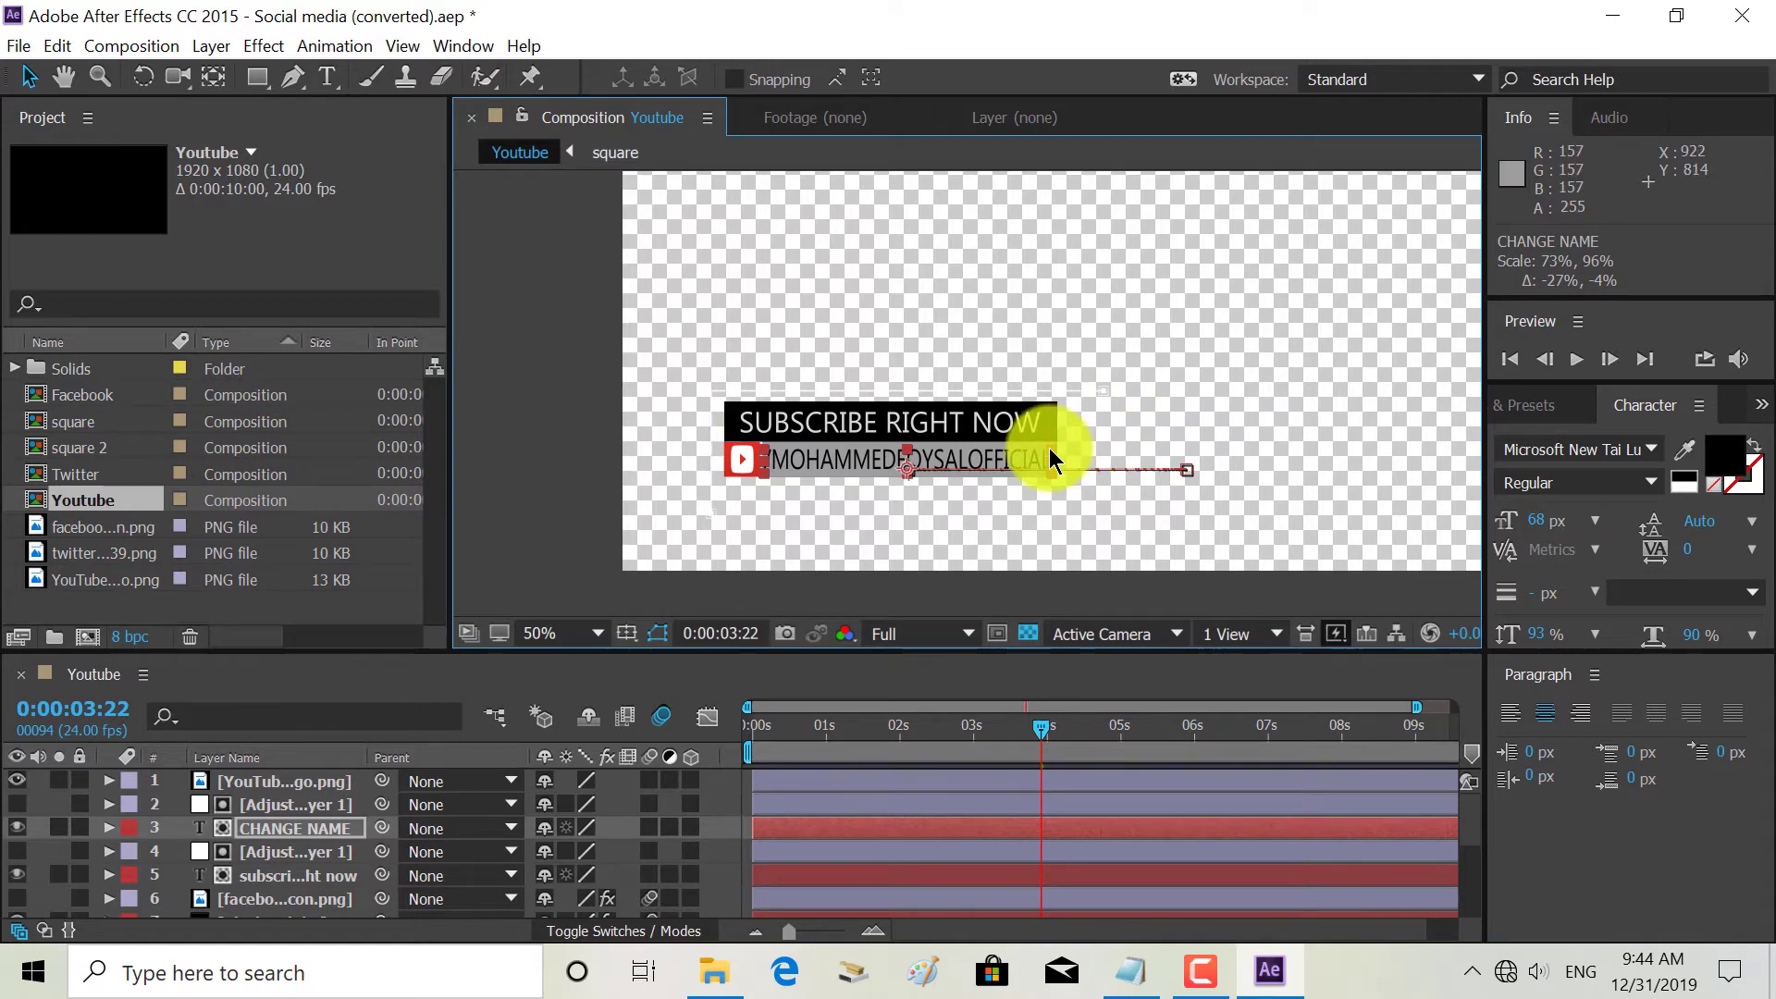
{"action": "left_click_drag", "start_coordinate": [1051, 458], "coordinate": [1051, 458]}
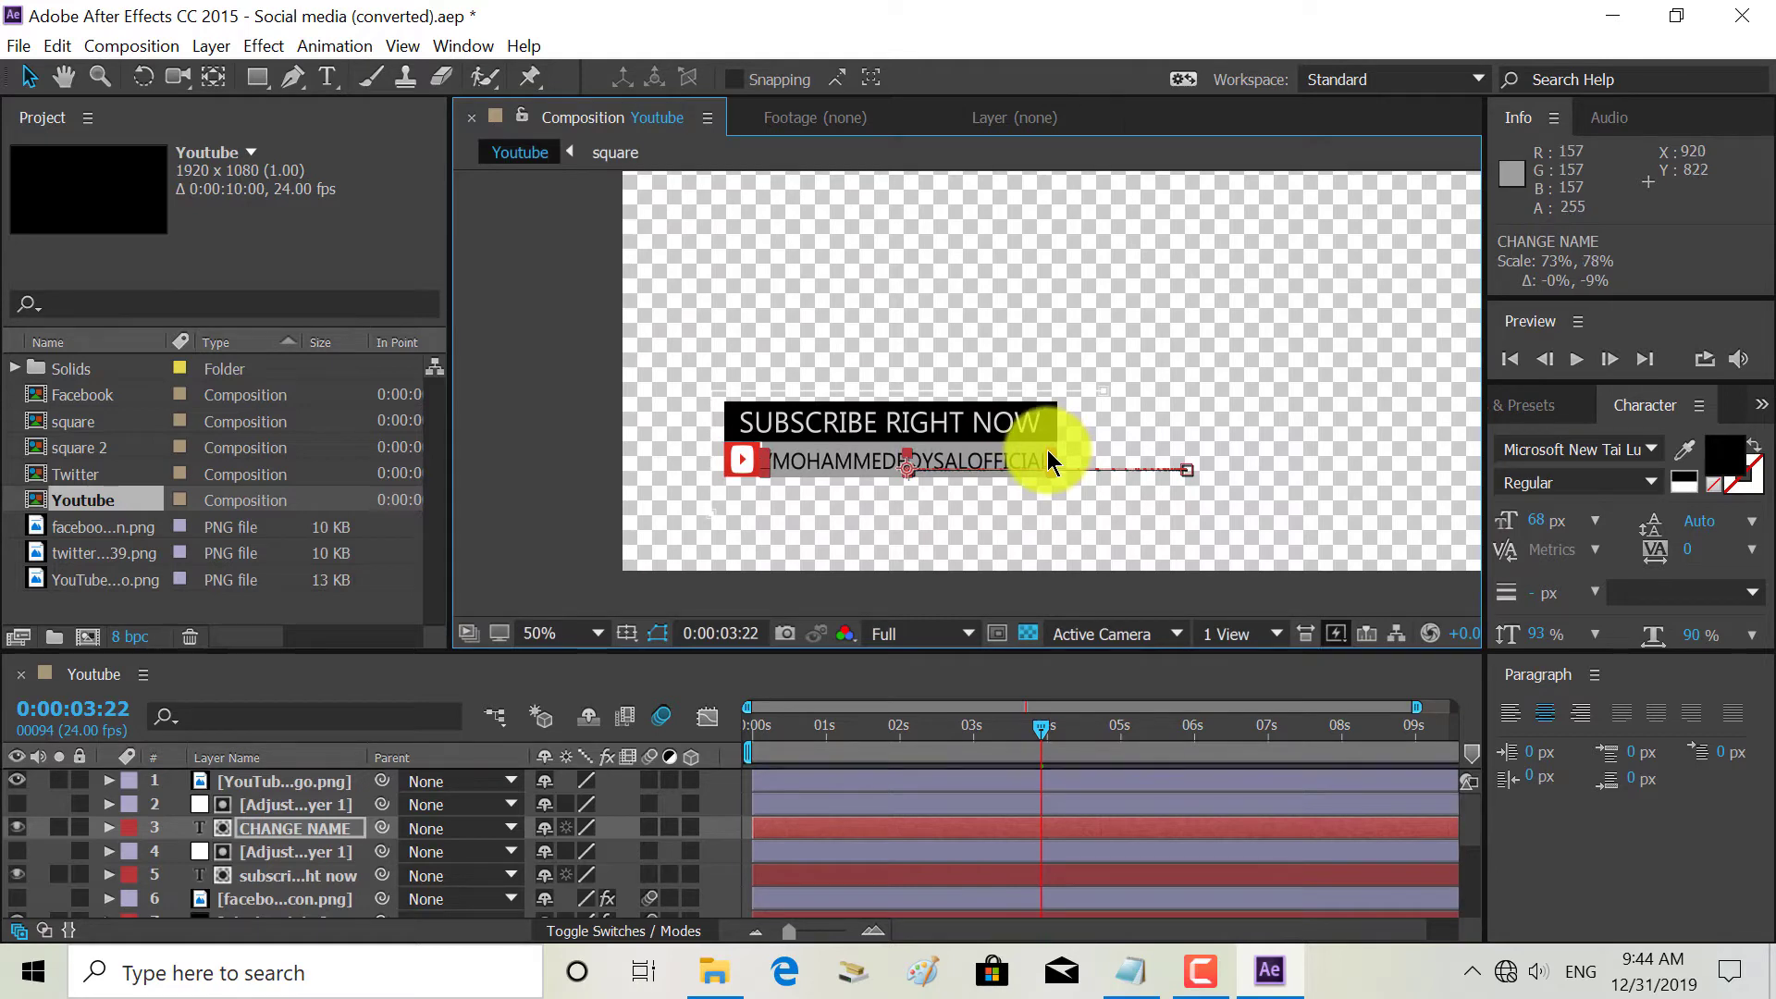
{"action": "left_click_drag", "start_coordinate": [1048, 451], "coordinate": [1052, 459]}
{"action": "left_click", "coordinate": [986, 530]}
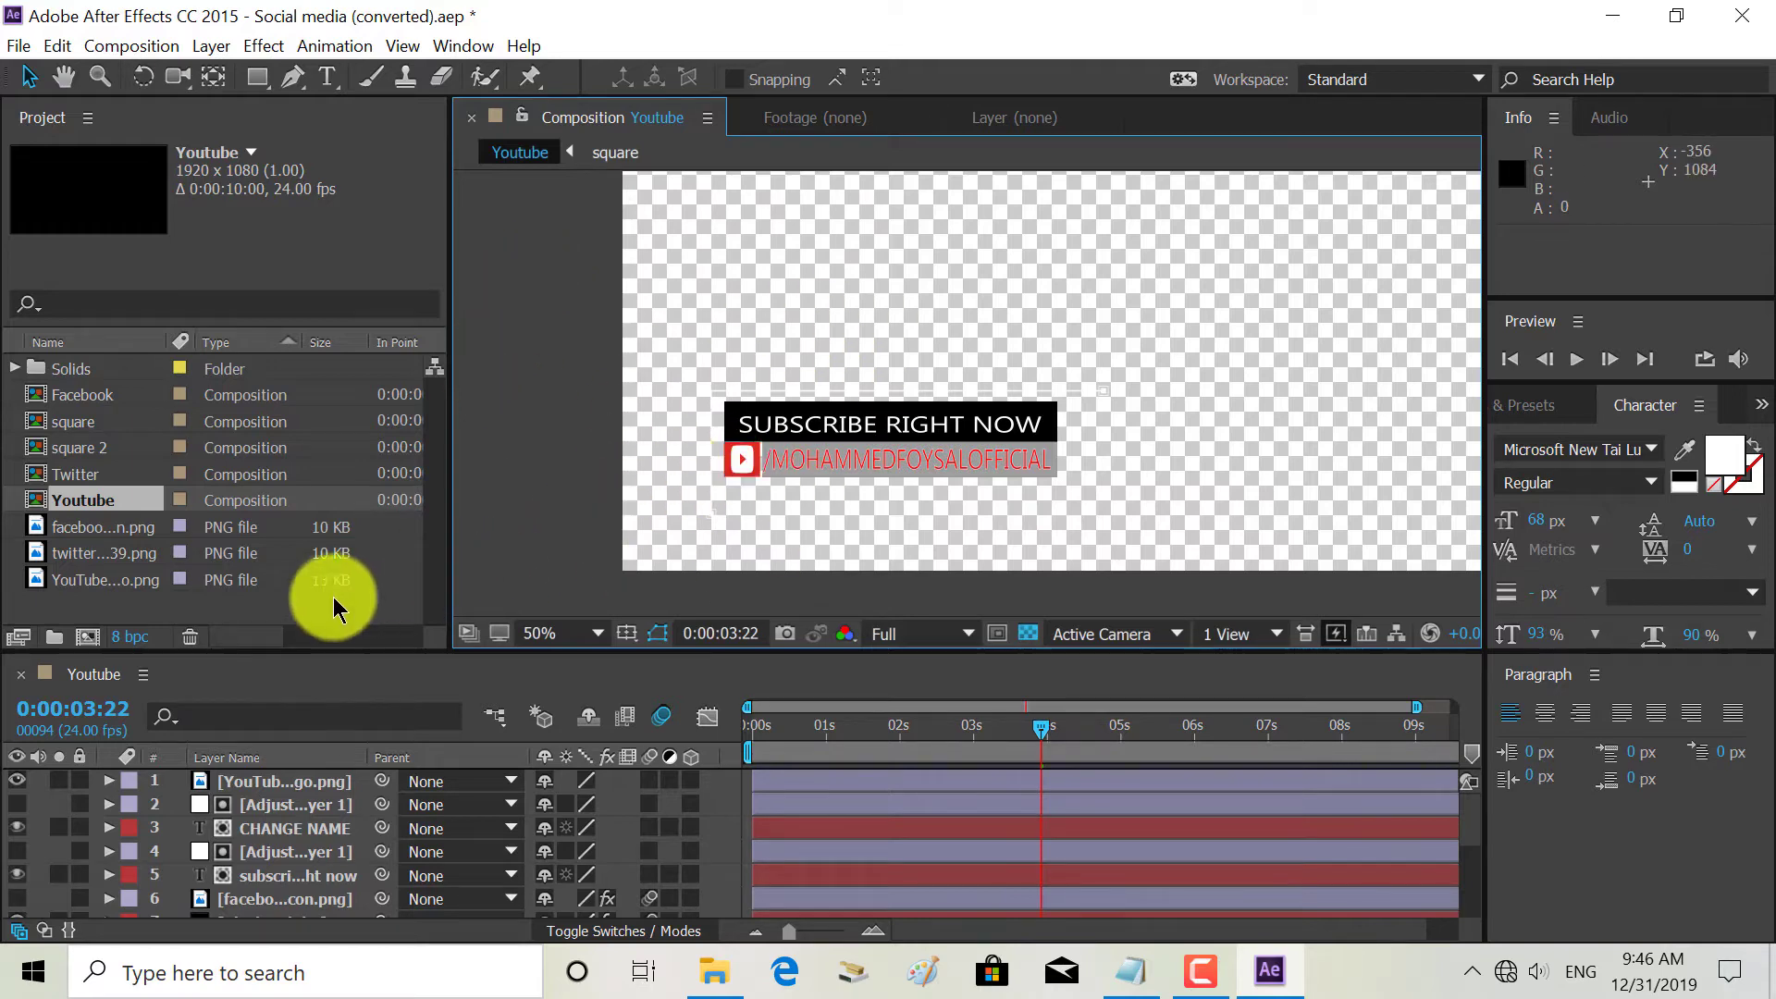
- Import the green screen clip "all g no bell.mp4" from the Videos > Green screen folder on drive D as footage
{"action": "right_click", "coordinate": [226, 603]}
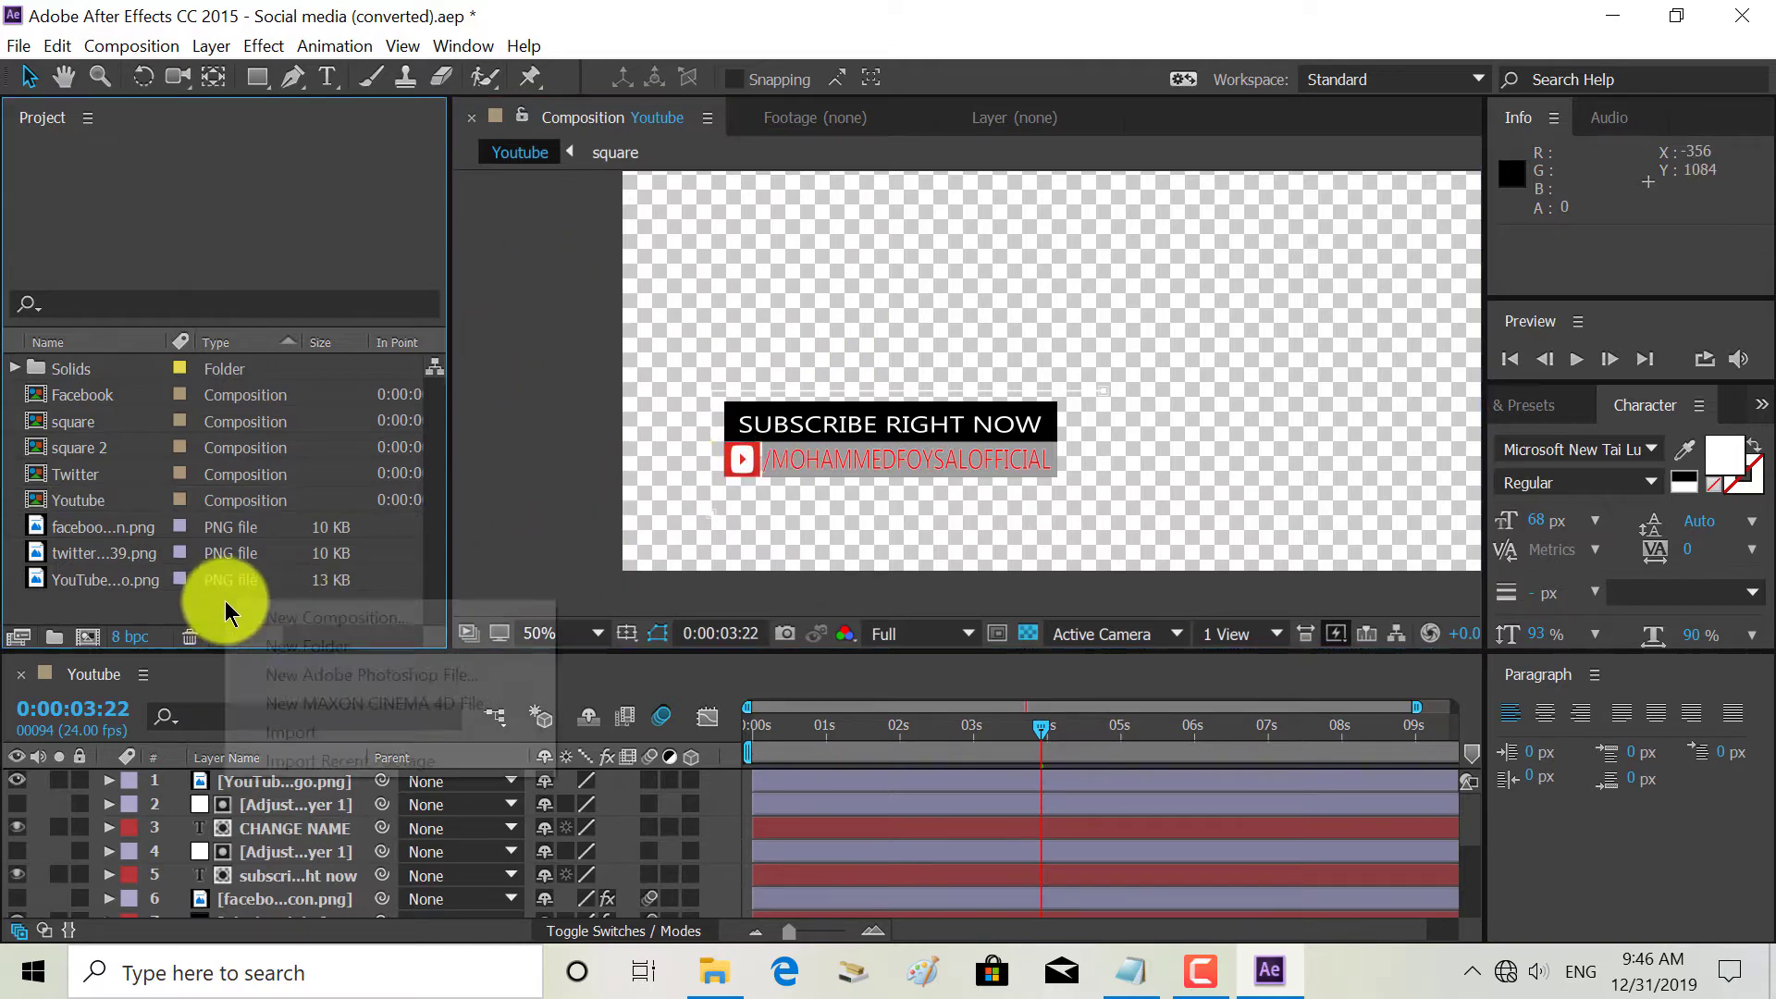
{"action": "mouse_move", "coordinate": [312, 741]}
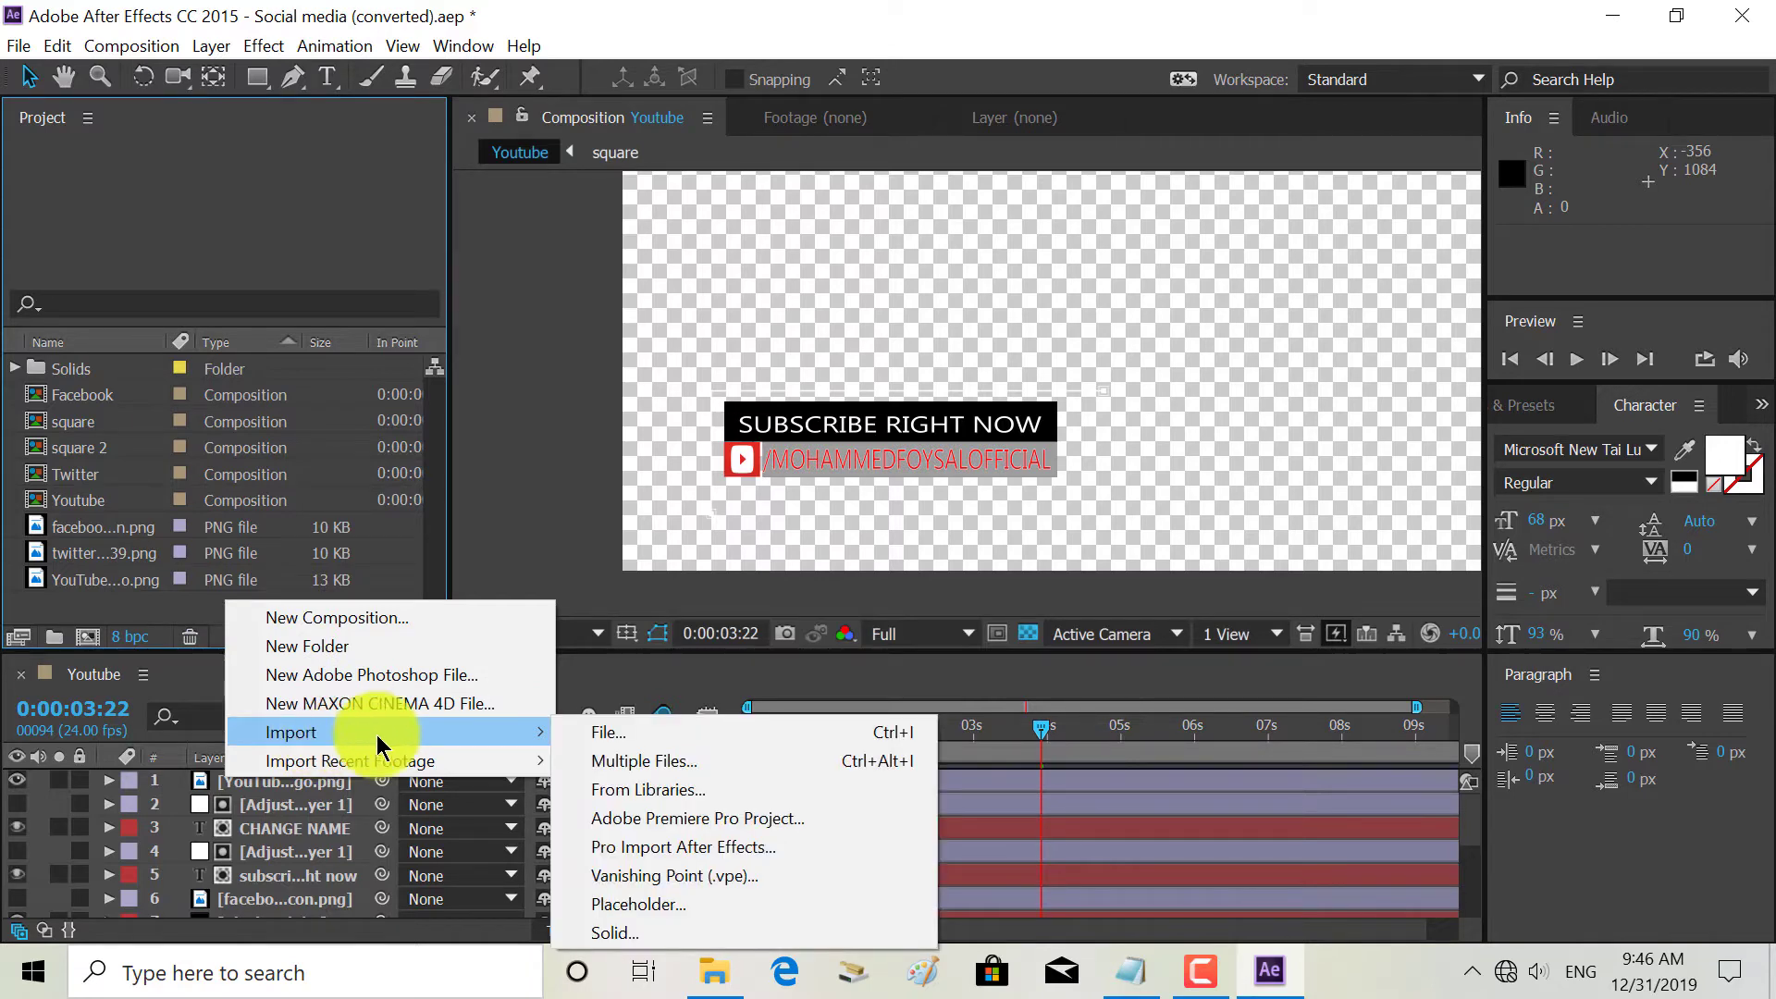
{"action": "left_click", "coordinate": [597, 733]}
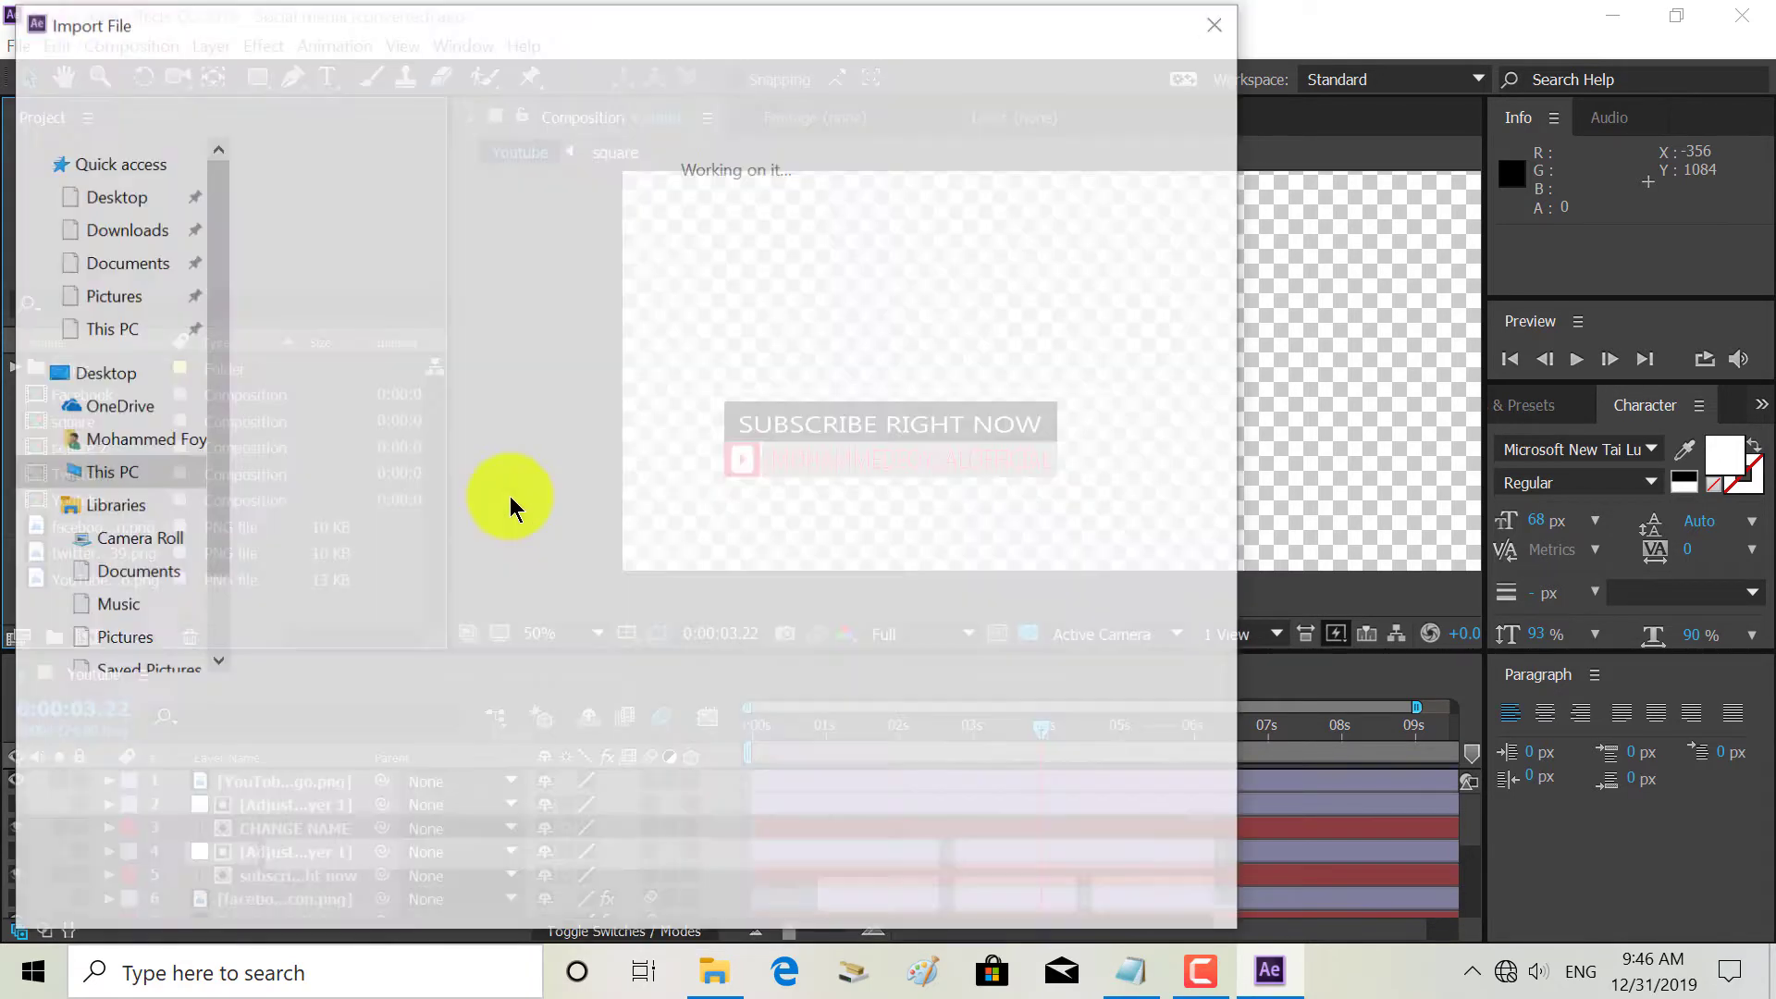
{"action": "scroll", "coordinate": [466, 258], "scroll_direction": "down", "scroll_amount": 5}
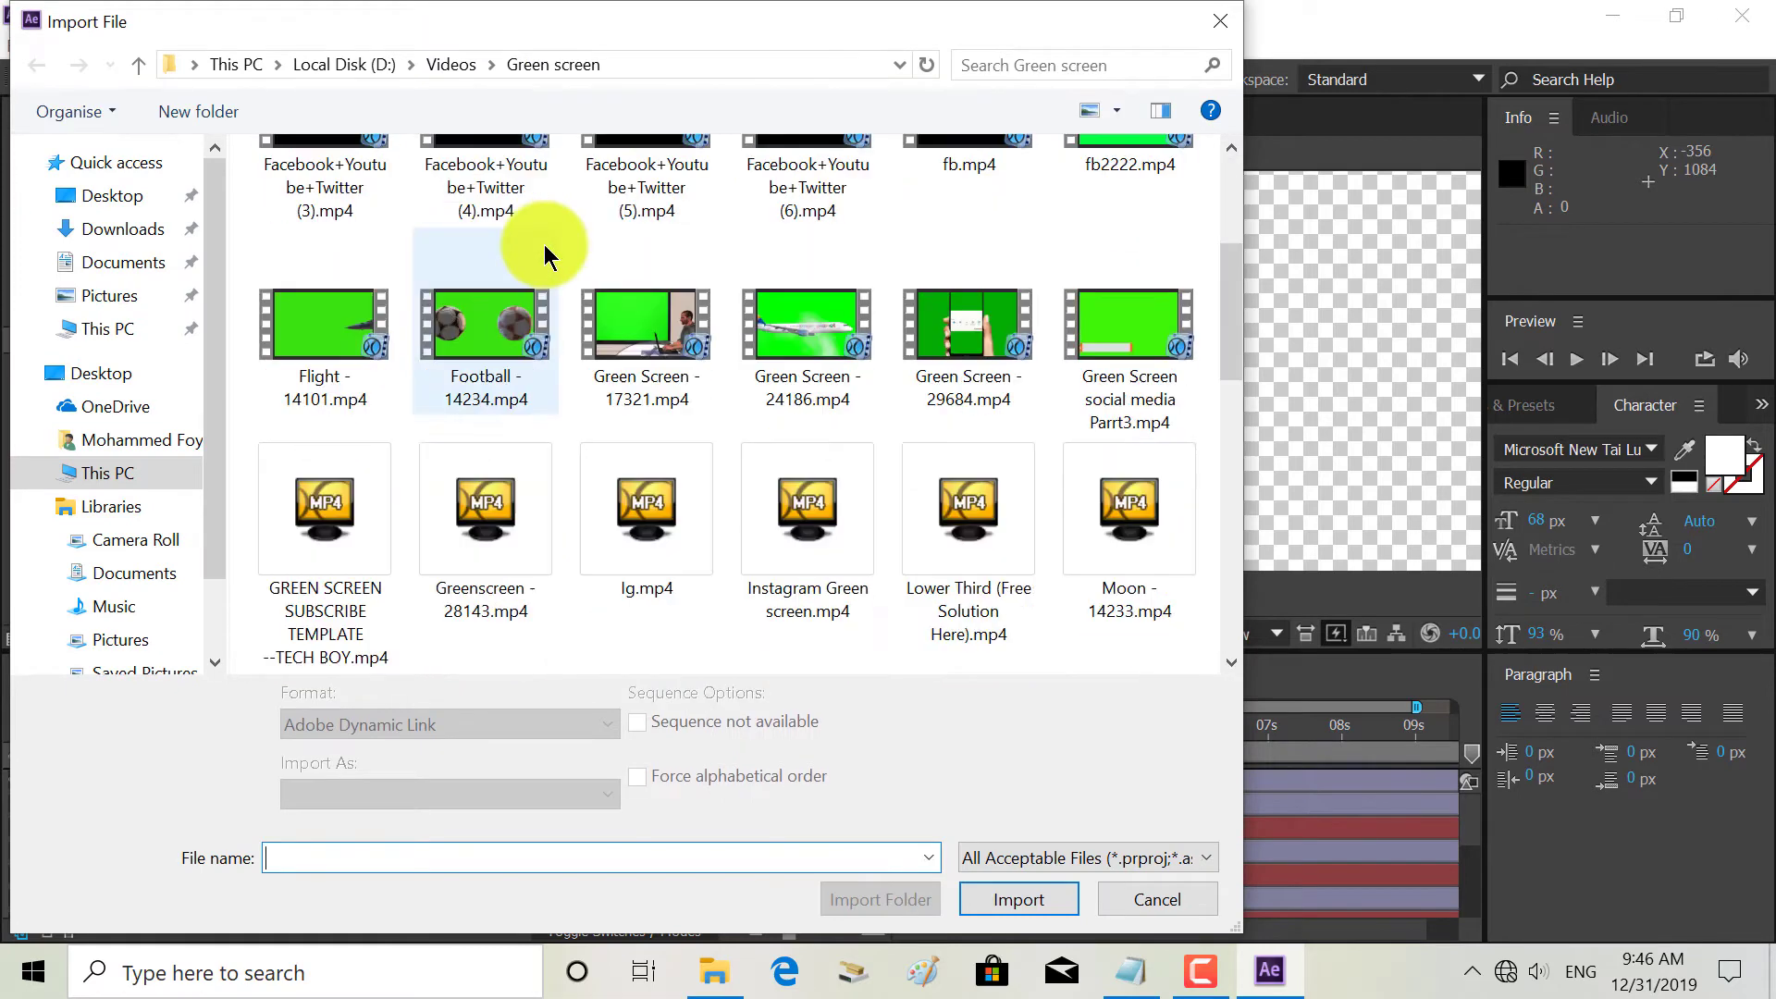
{"action": "scroll", "coordinate": [466, 258], "scroll_direction": "up", "scroll_amount": 5}
{"action": "left_click", "coordinate": [475, 258]}
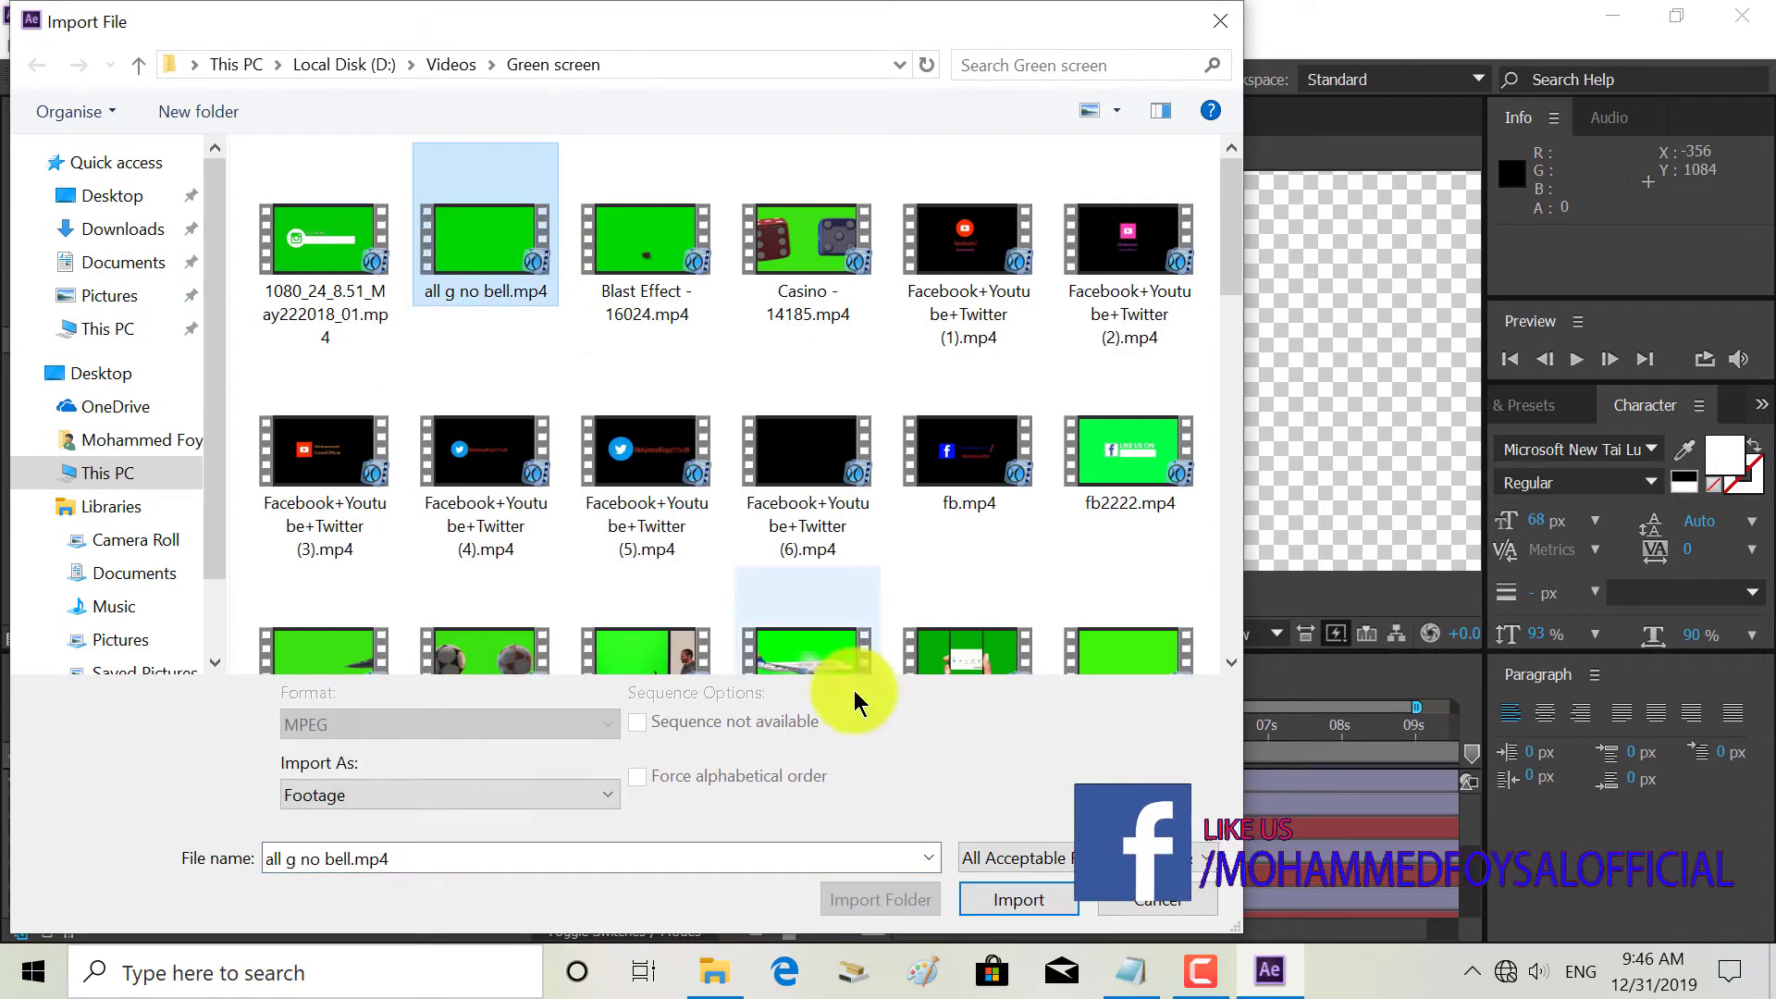
{"action": "left_click", "coordinate": [1013, 903]}
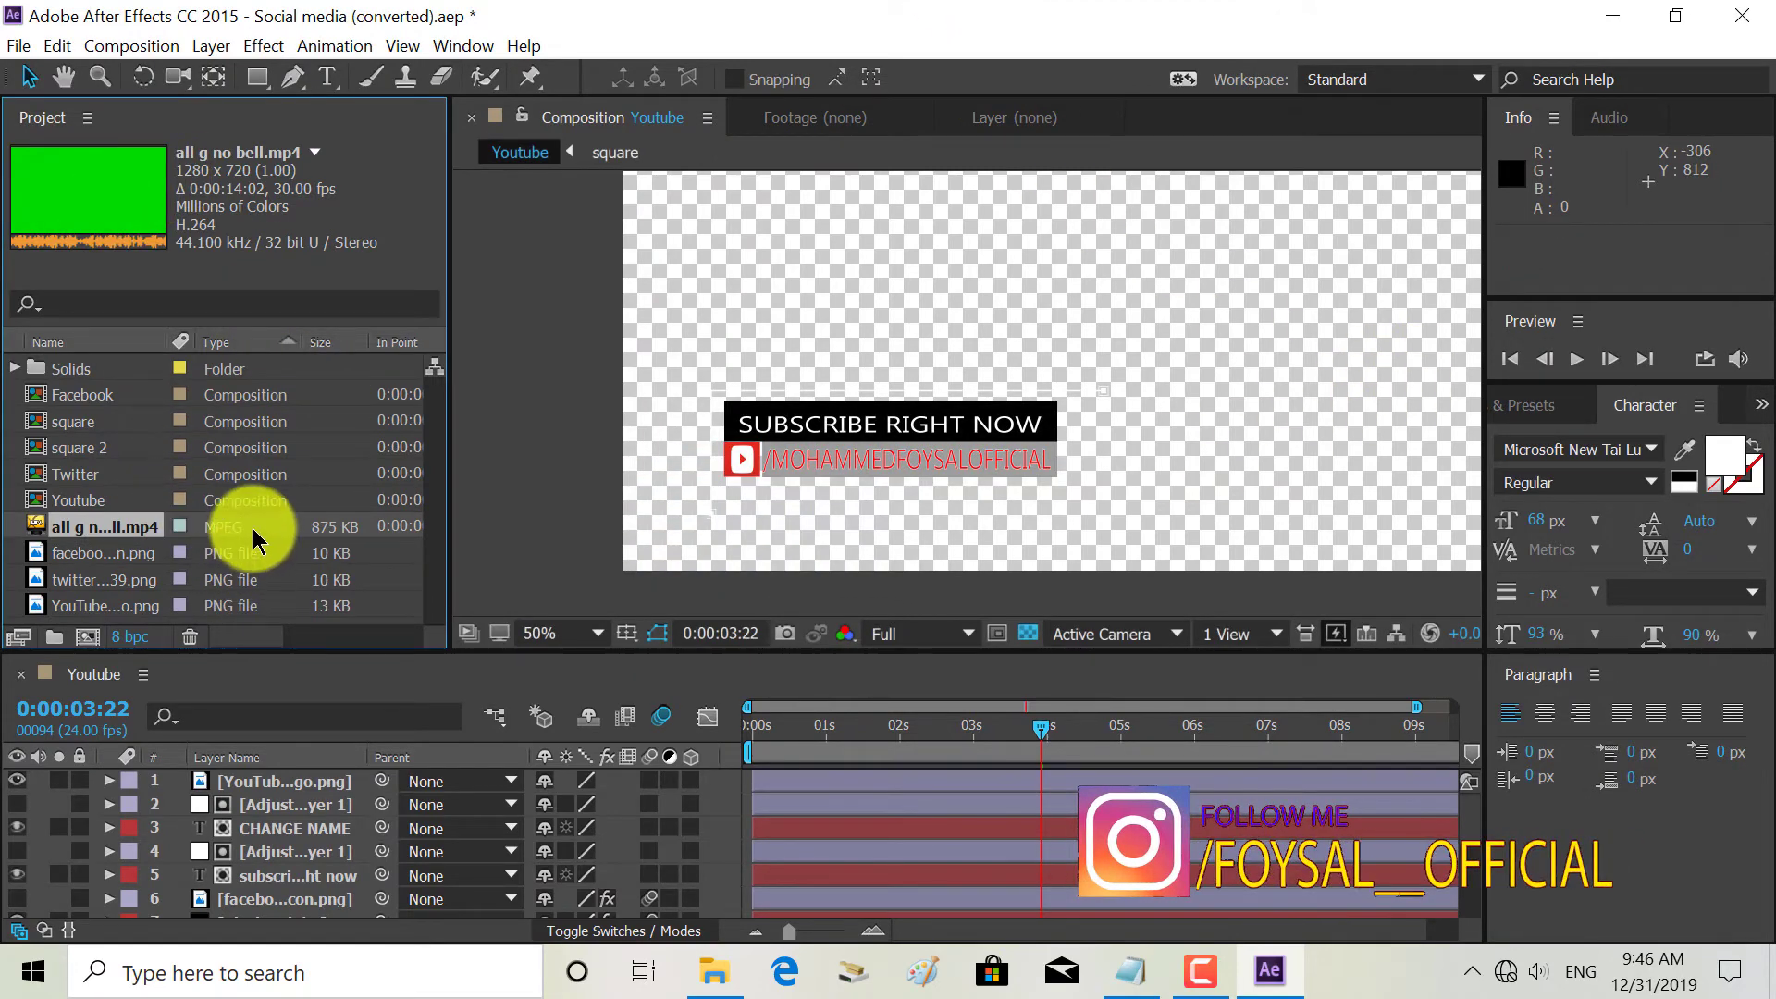
- Place the green screen clip as the bottom layer of the Youtube composition and enlarge it to about 152%
{"action": "left_click_drag", "start_coordinate": [255, 535], "coordinate": [262, 914]}
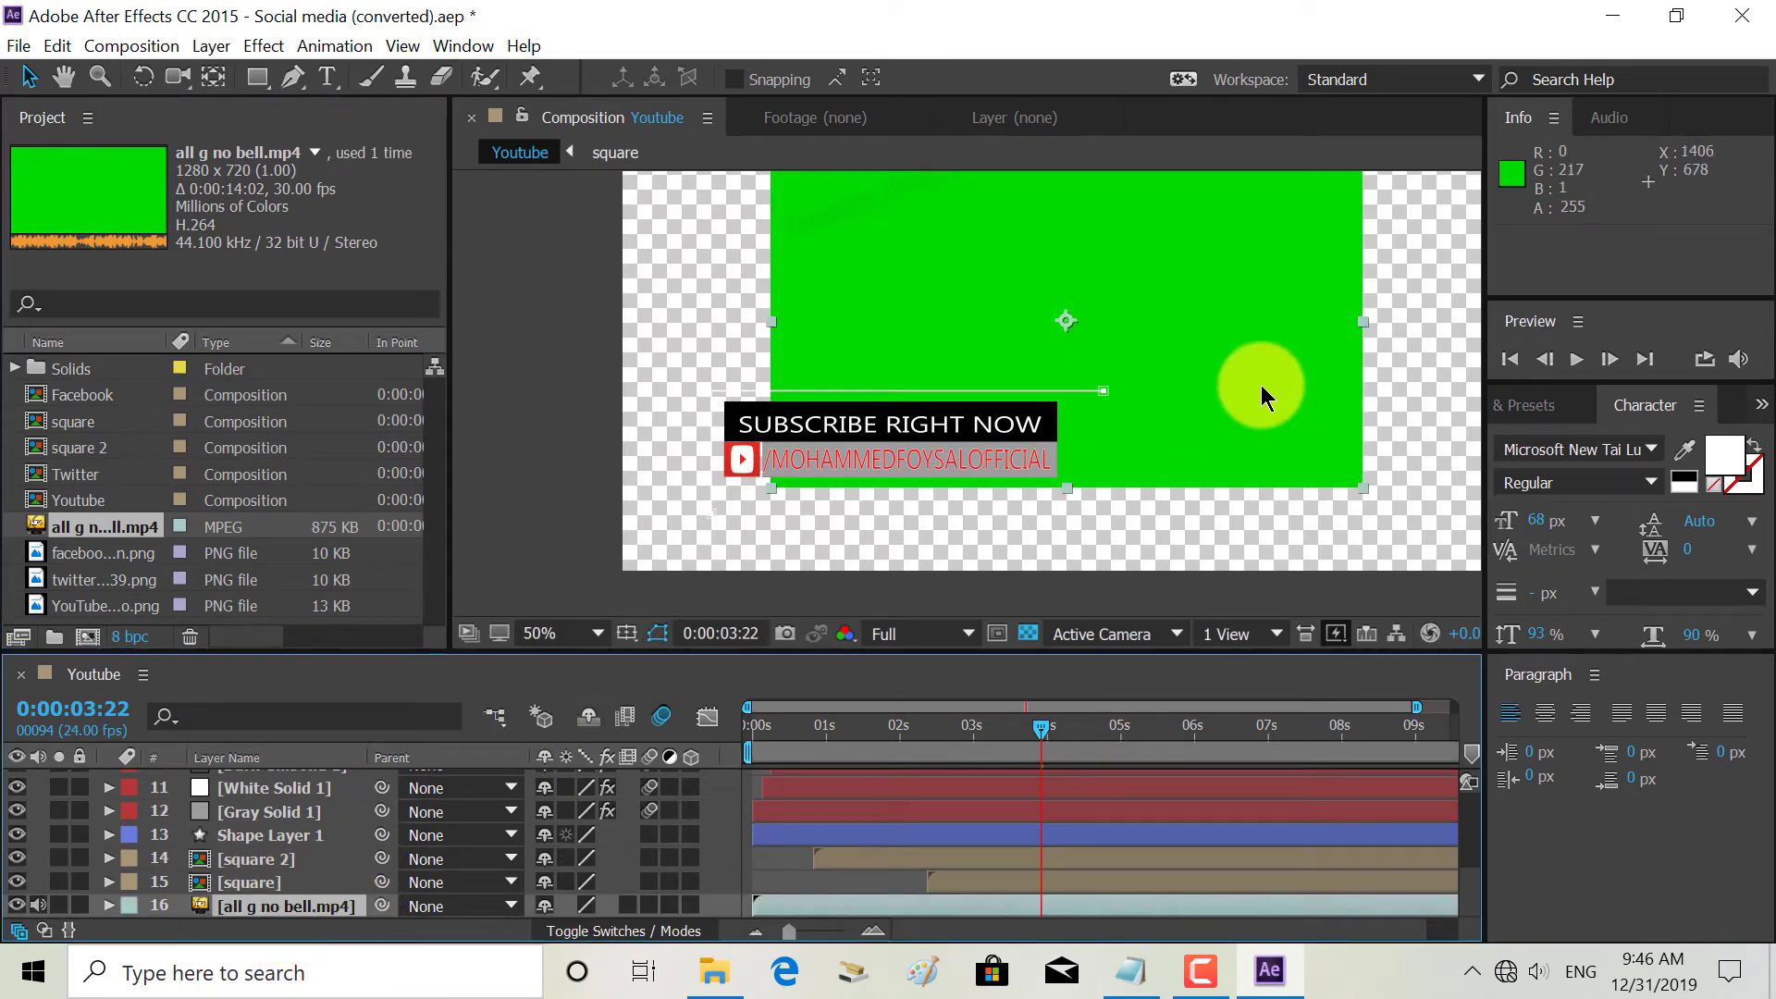
{"action": "left_click", "coordinate": [1255, 413]}
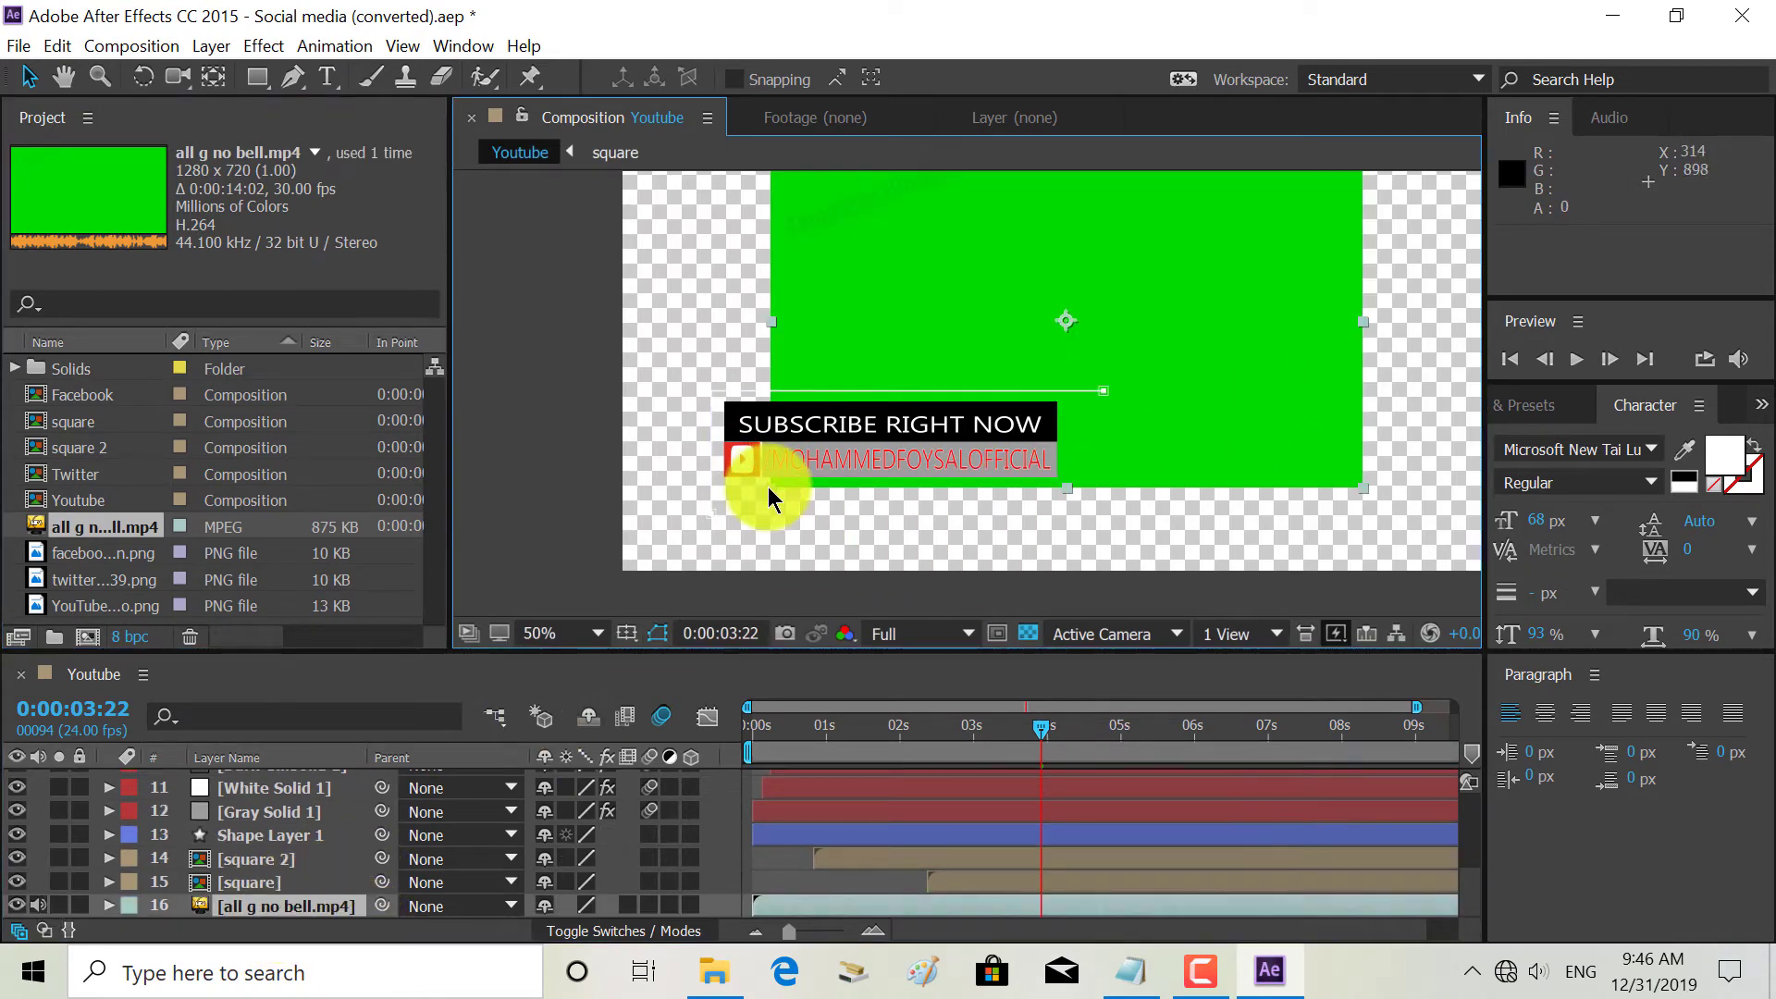
{"action": "left_click_drag", "start_coordinate": [773, 499], "coordinate": [620, 583]}
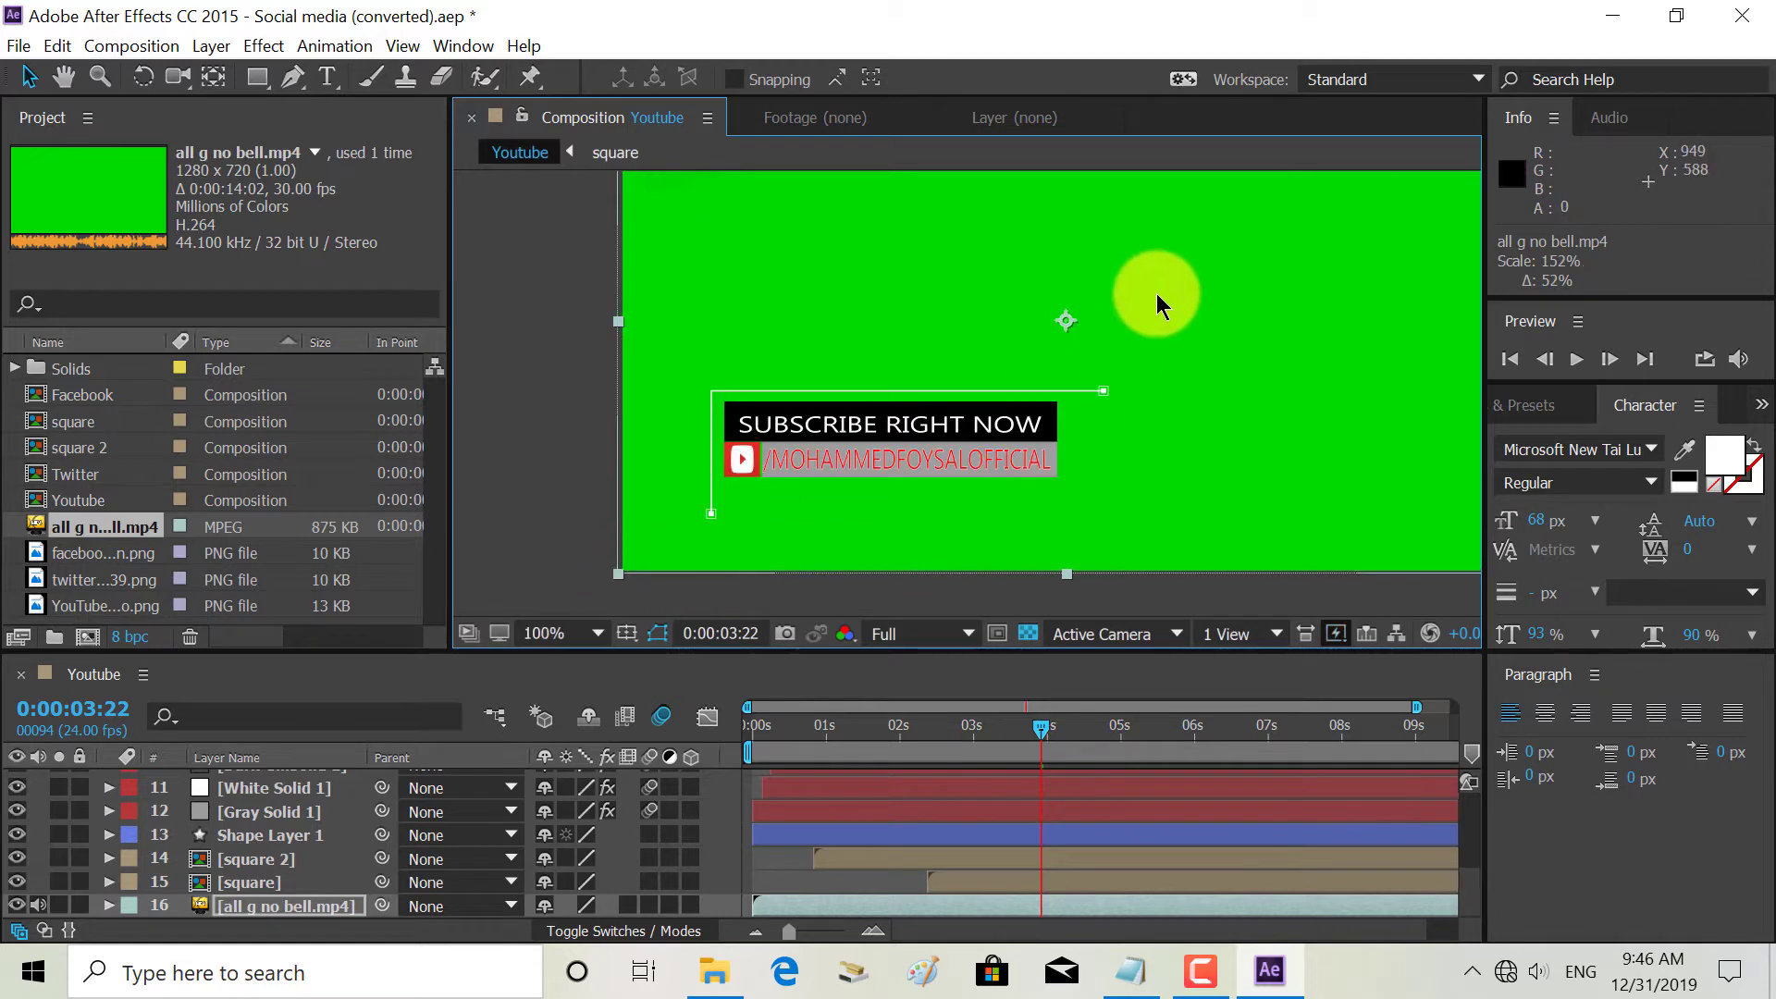
- Stretch the green screen layer slightly to about 153% by 155% so it covers the whole frame, and deselect it
{"action": "key", "text": "."}
{"action": "key", "text": "."}
{"action": "key", "text": "comma"}
{"action": "key", "text": "comma"}
{"action": "key", "text": "comma"}
{"action": "key", "text": "comma"}
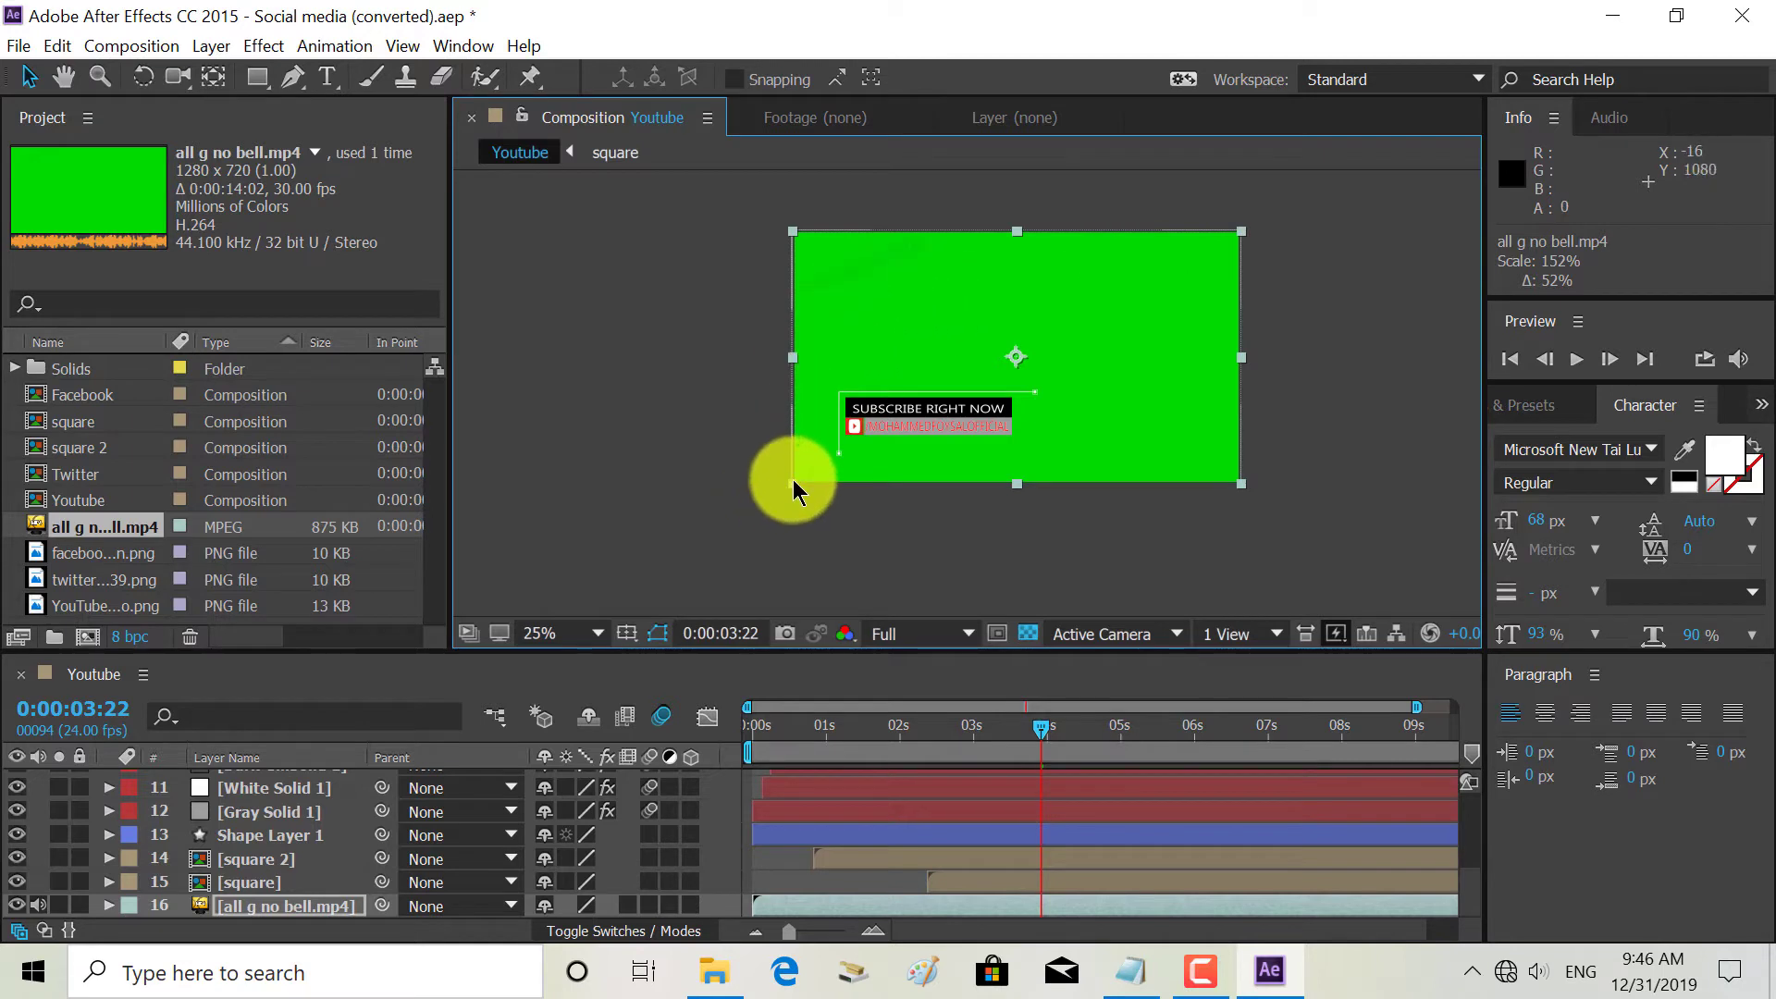
{"action": "left_click_drag", "start_coordinate": [792, 481], "coordinate": [790, 481]}
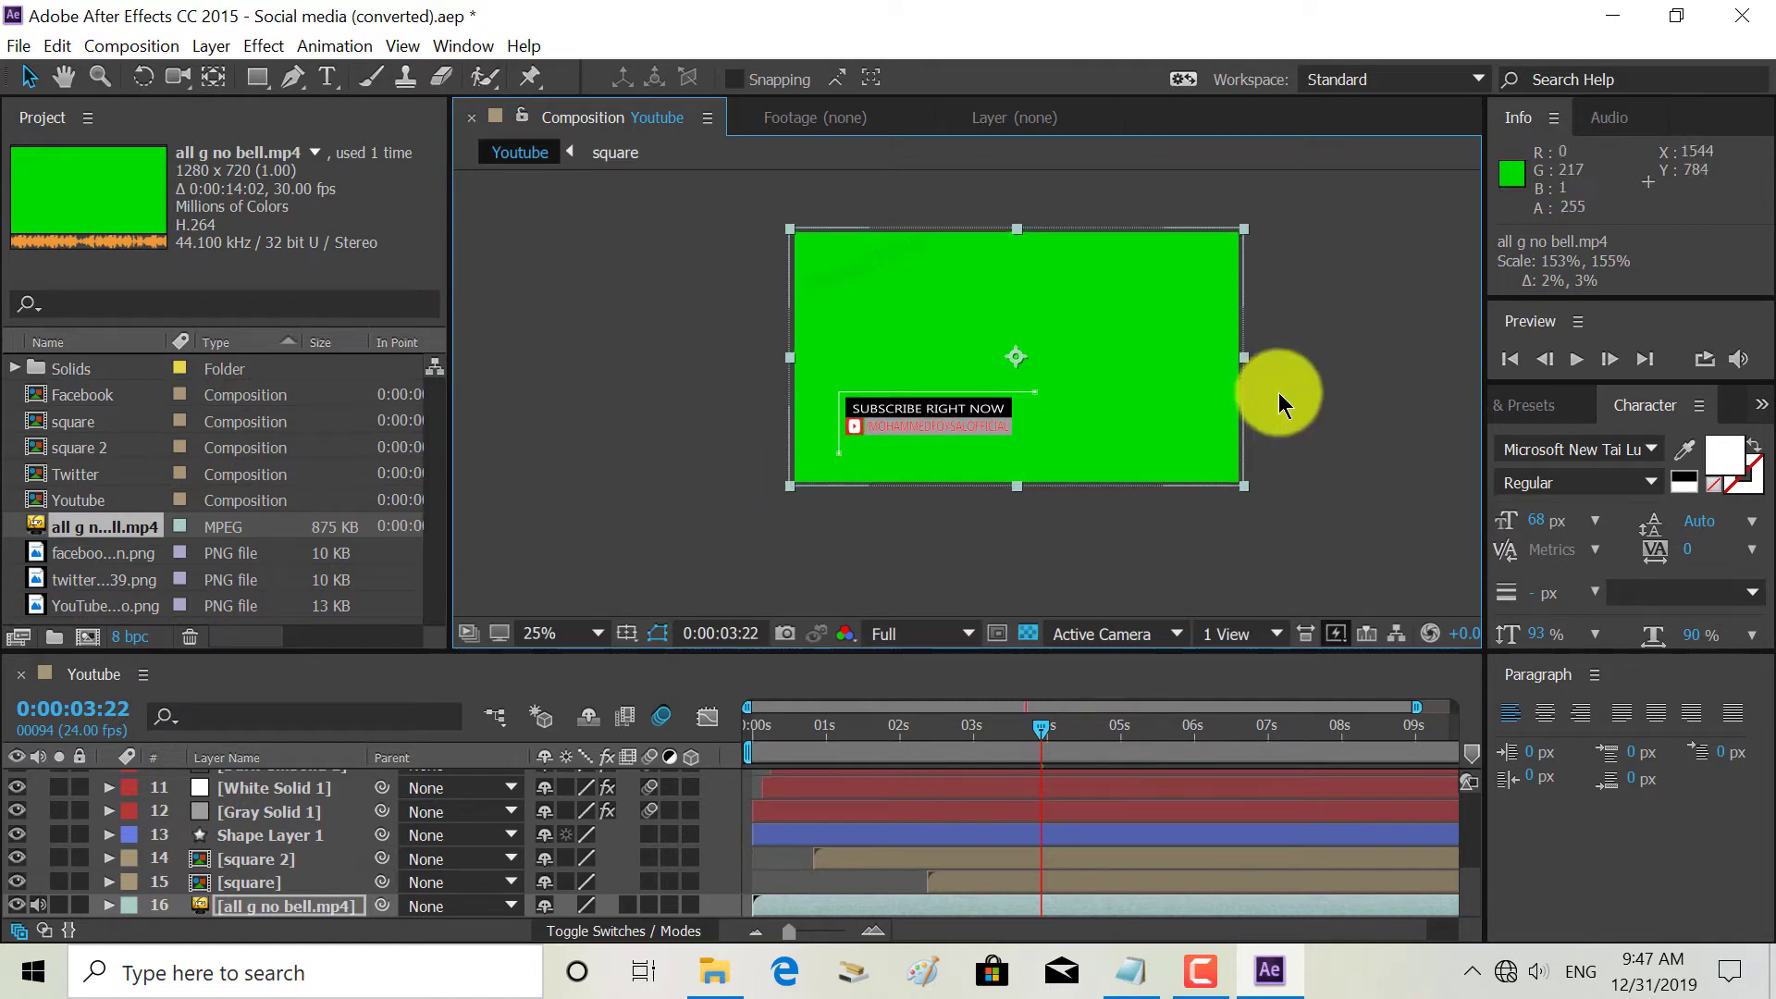
{"action": "left_click", "coordinate": [1342, 375]}
- Preview the lower-third animation over the green background from the start, and show the full 10 seconds of the timeline
{"action": "key", "text": "period"}
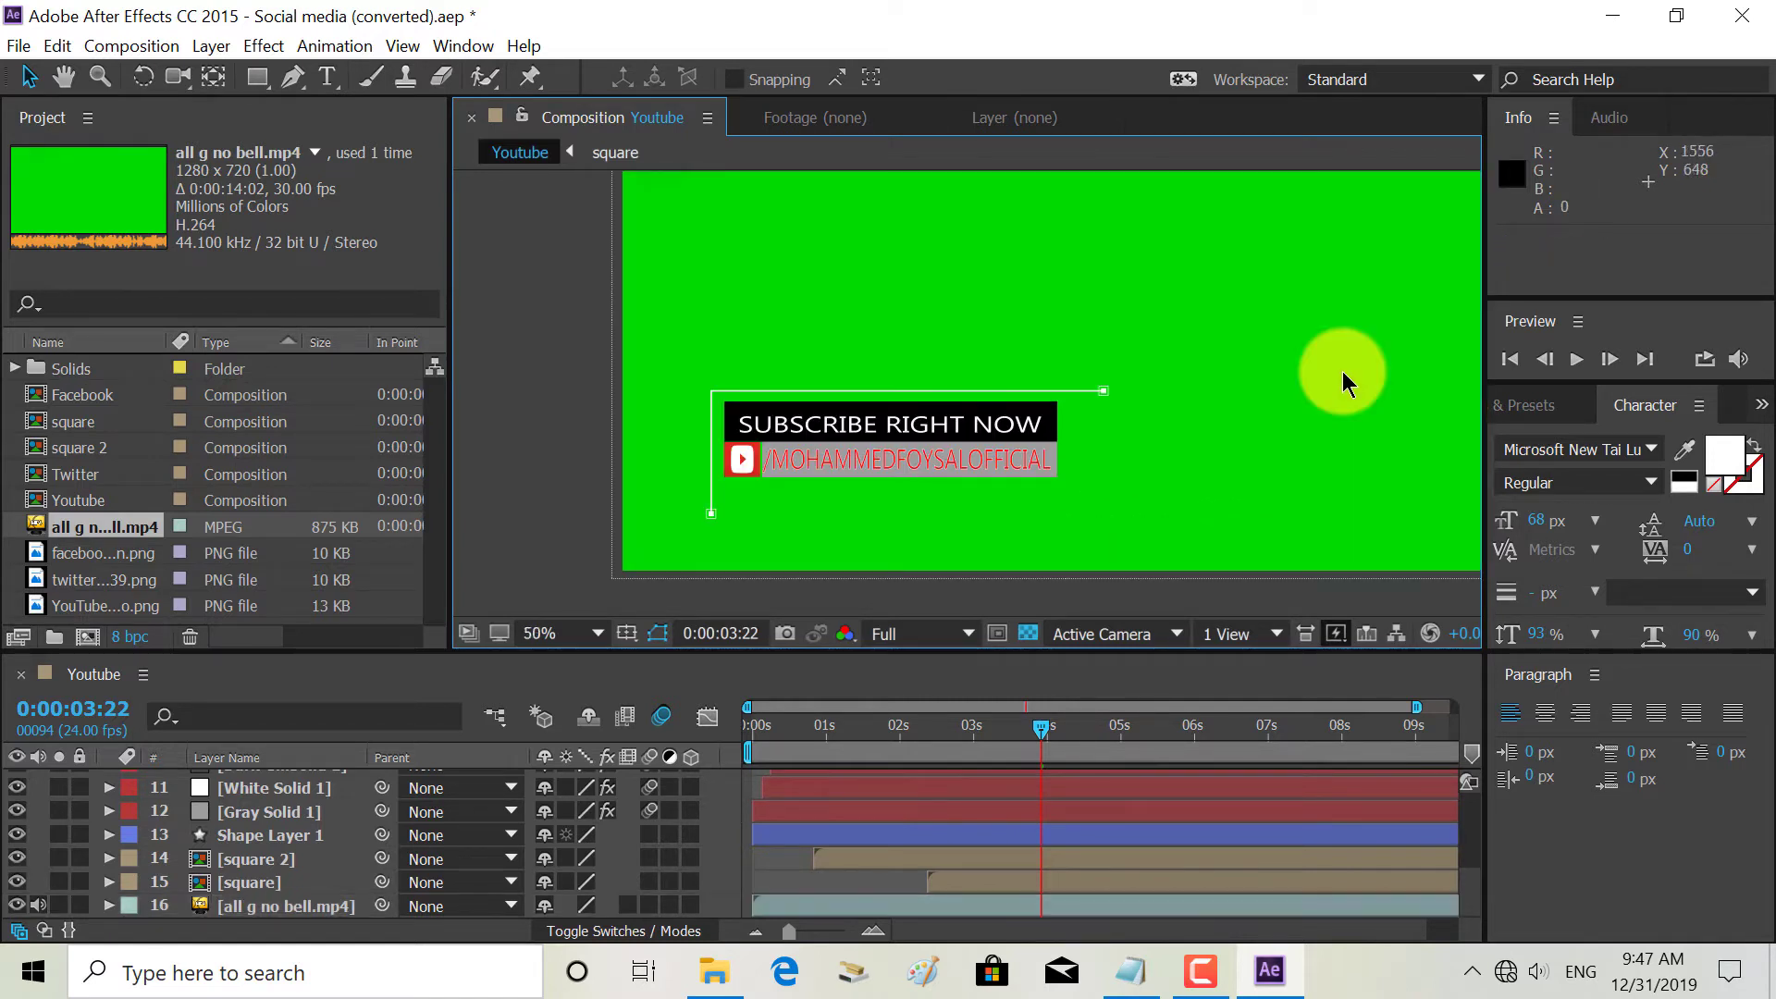
{"action": "key", "text": "period"}
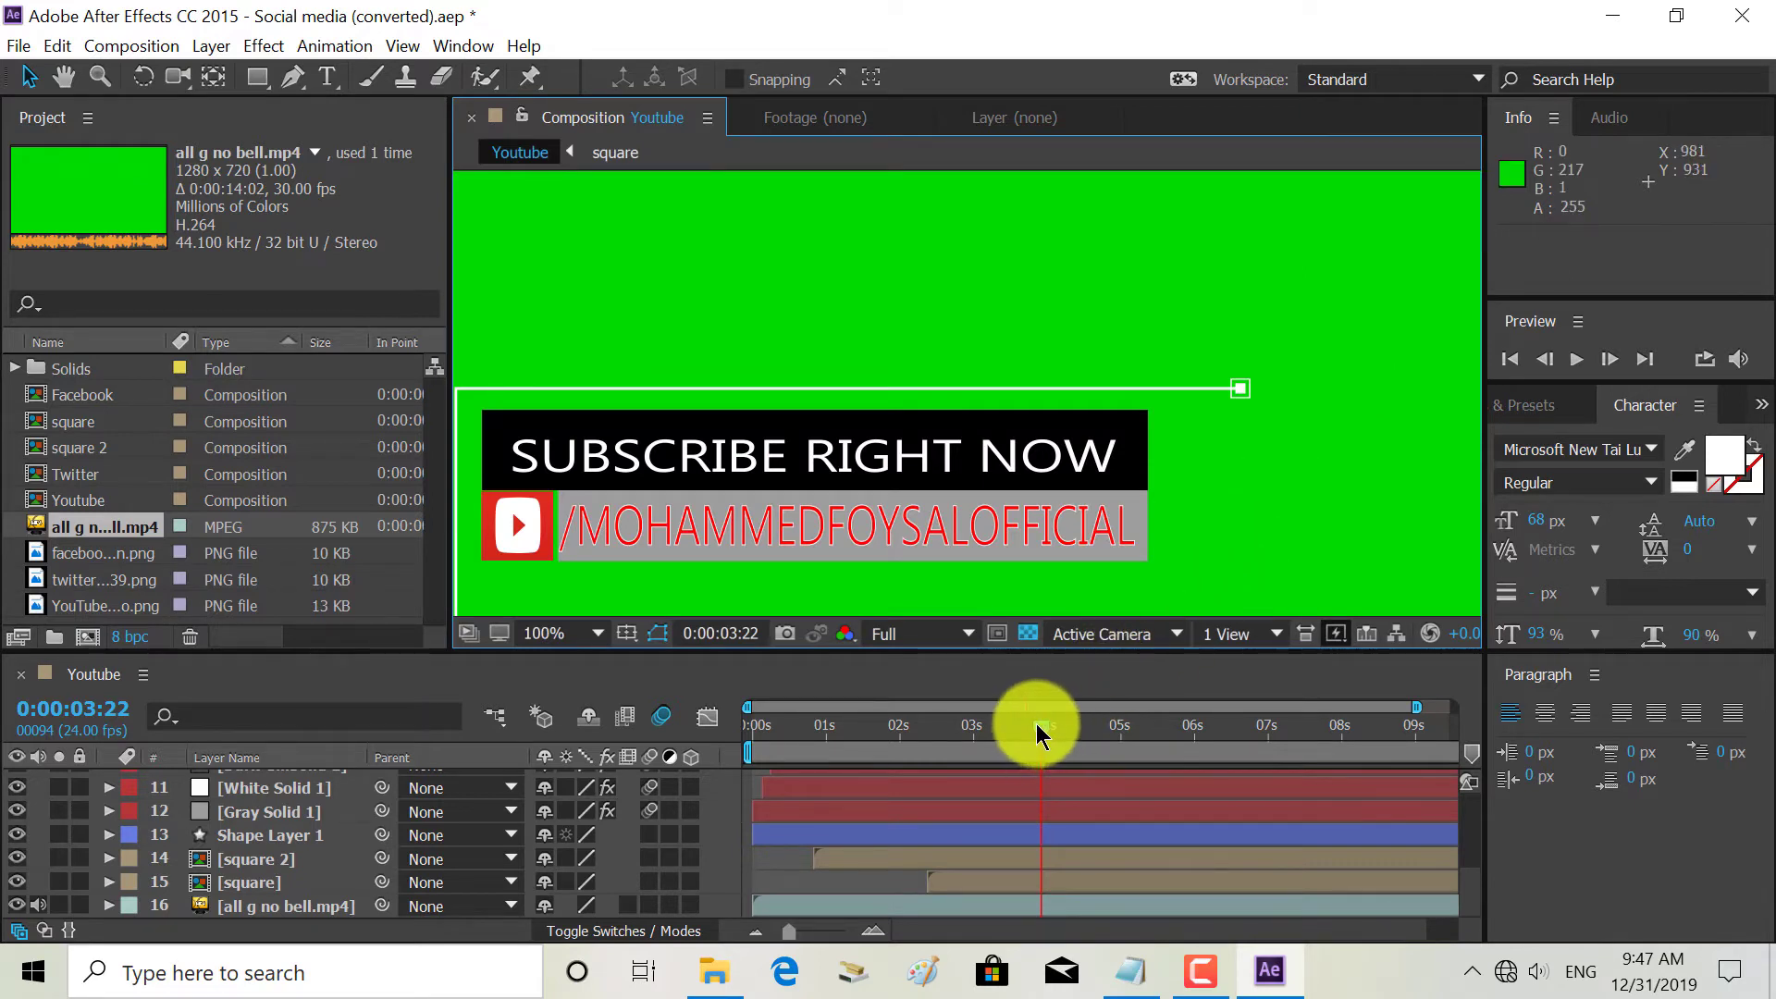
{"action": "left_click_drag", "start_coordinate": [1038, 726], "coordinate": [621, 726]}
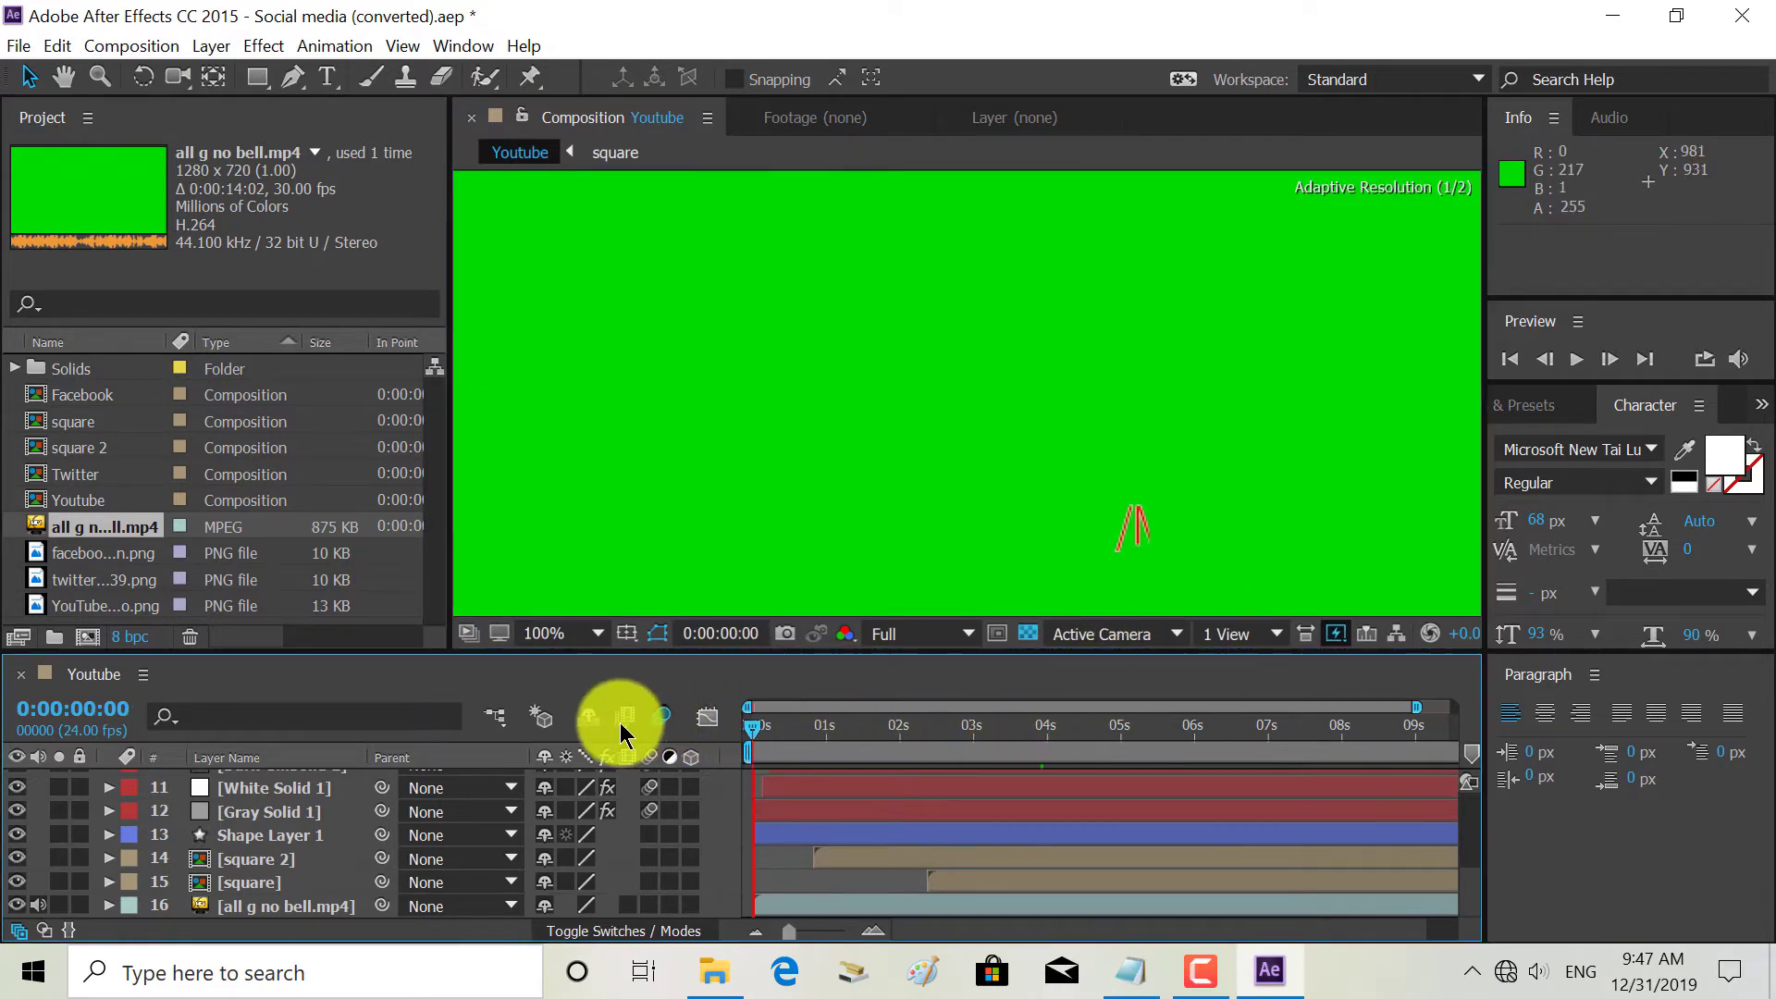
{"action": "left_click", "coordinate": [1579, 364]}
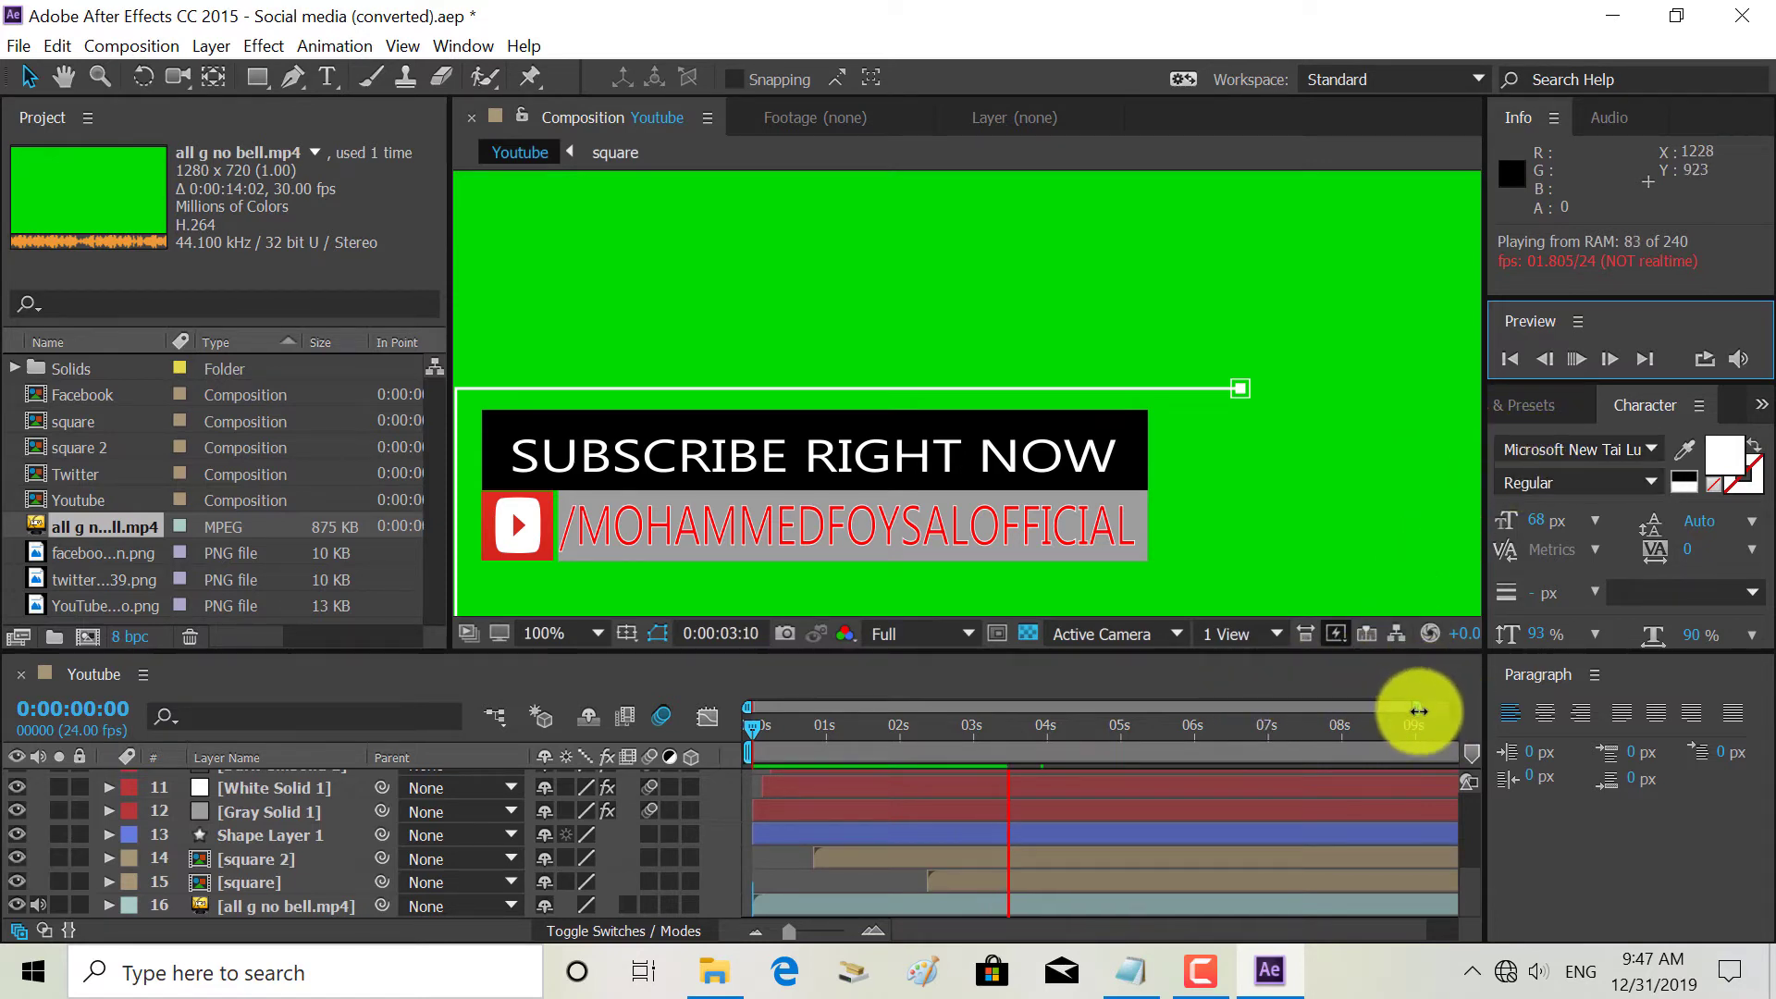
{"action": "left_click_drag", "start_coordinate": [1419, 711], "coordinate": [1478, 710]}
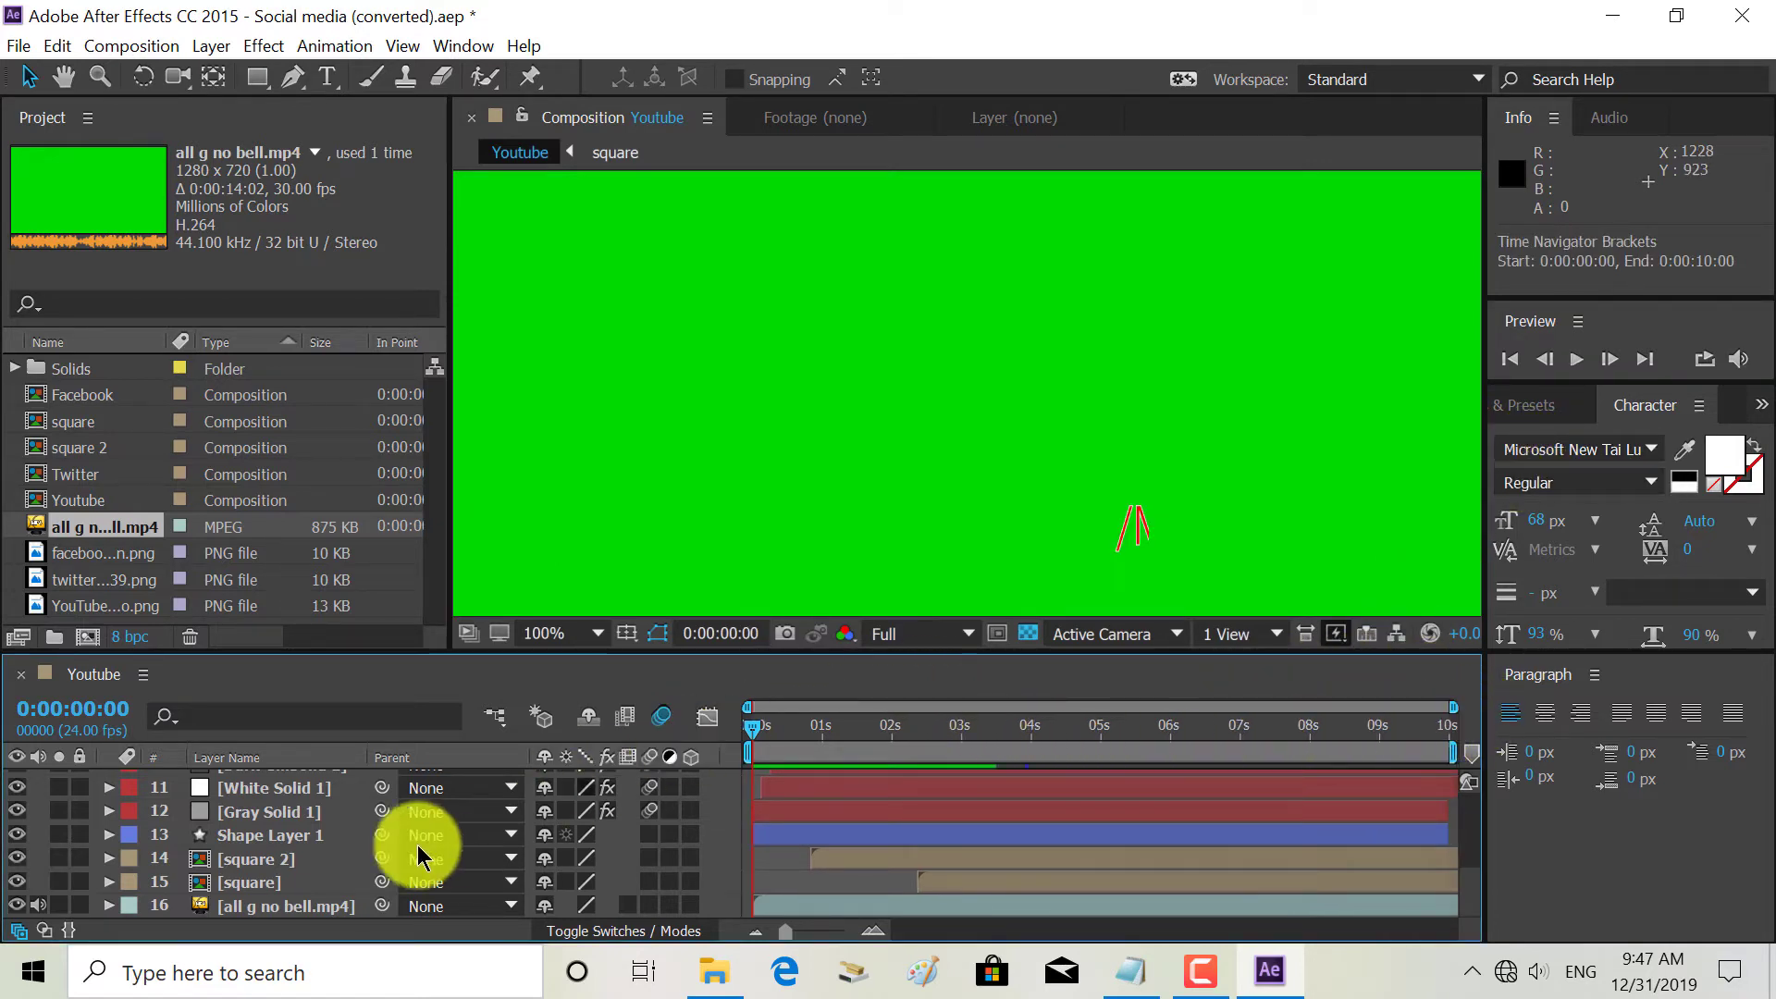
- Set the CHANGE NAME text layer's fill colour to white (FFFFFF) with the playhead at about 0:00:03:10
{"action": "scroll", "coordinate": [277, 818], "scroll_direction": "up", "scroll_amount": 5}
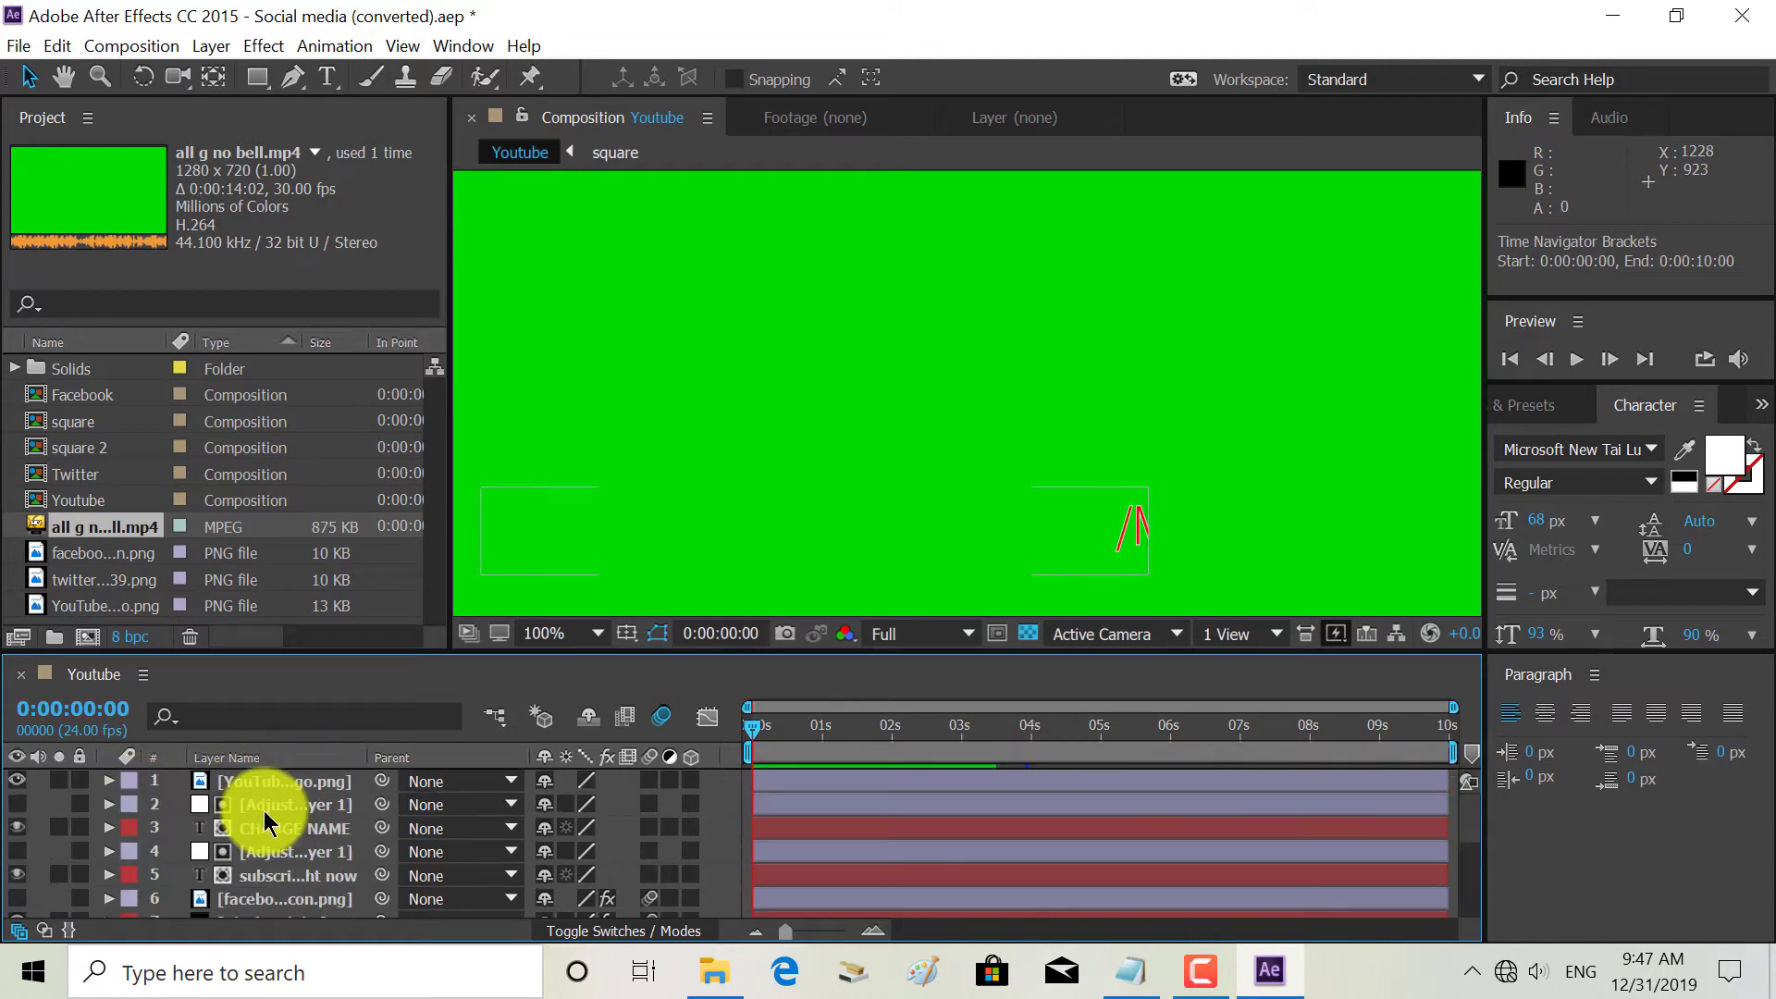
{"action": "left_click", "coordinate": [315, 830]}
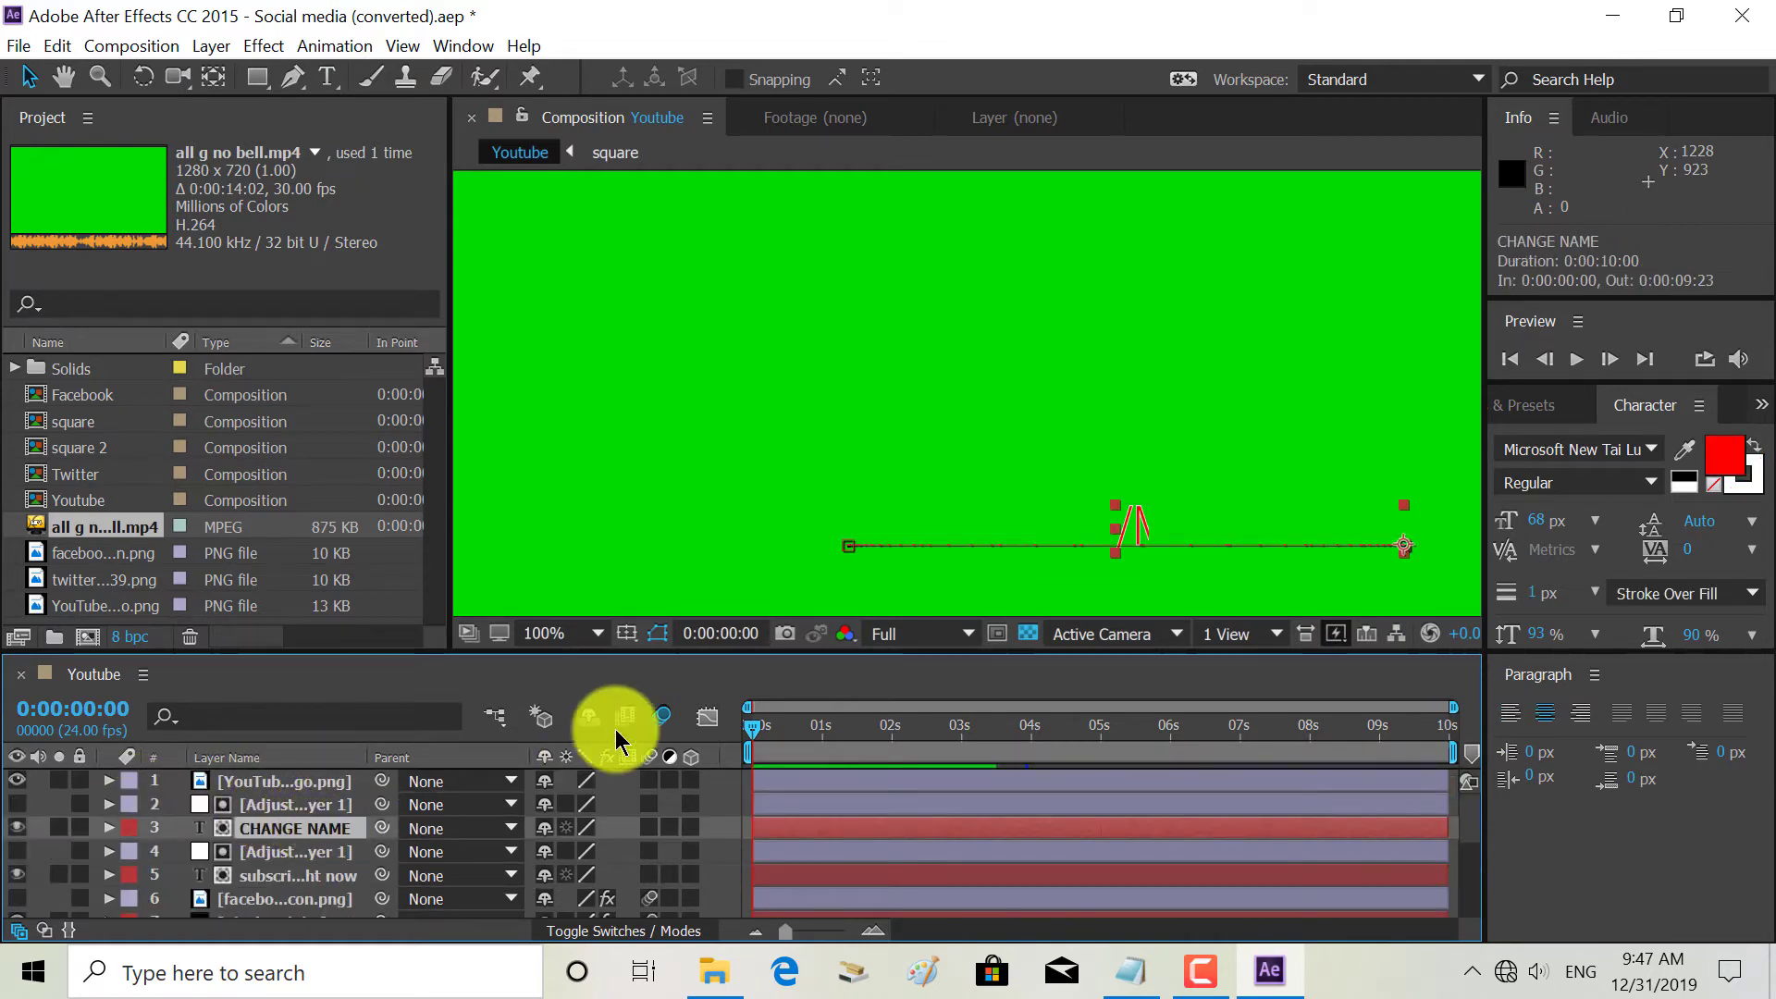
{"action": "left_click_drag", "start_coordinate": [757, 735], "coordinate": [998, 758]}
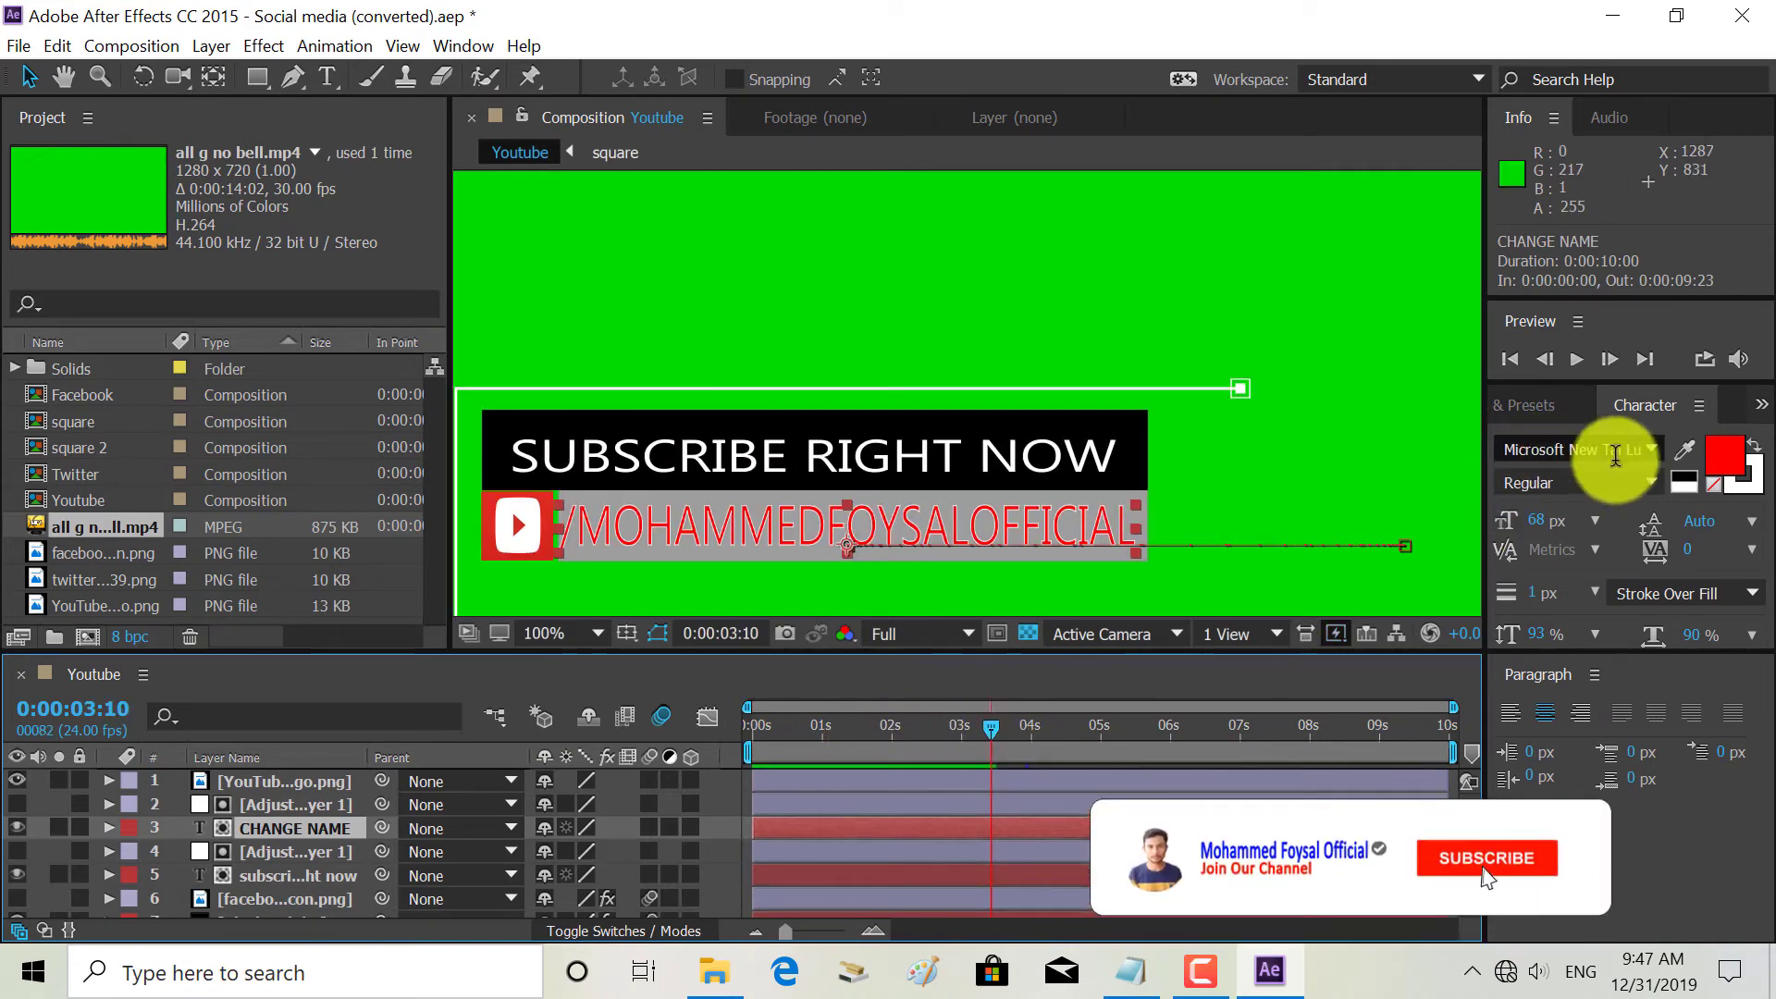
{"action": "left_click", "coordinate": [1727, 472]}
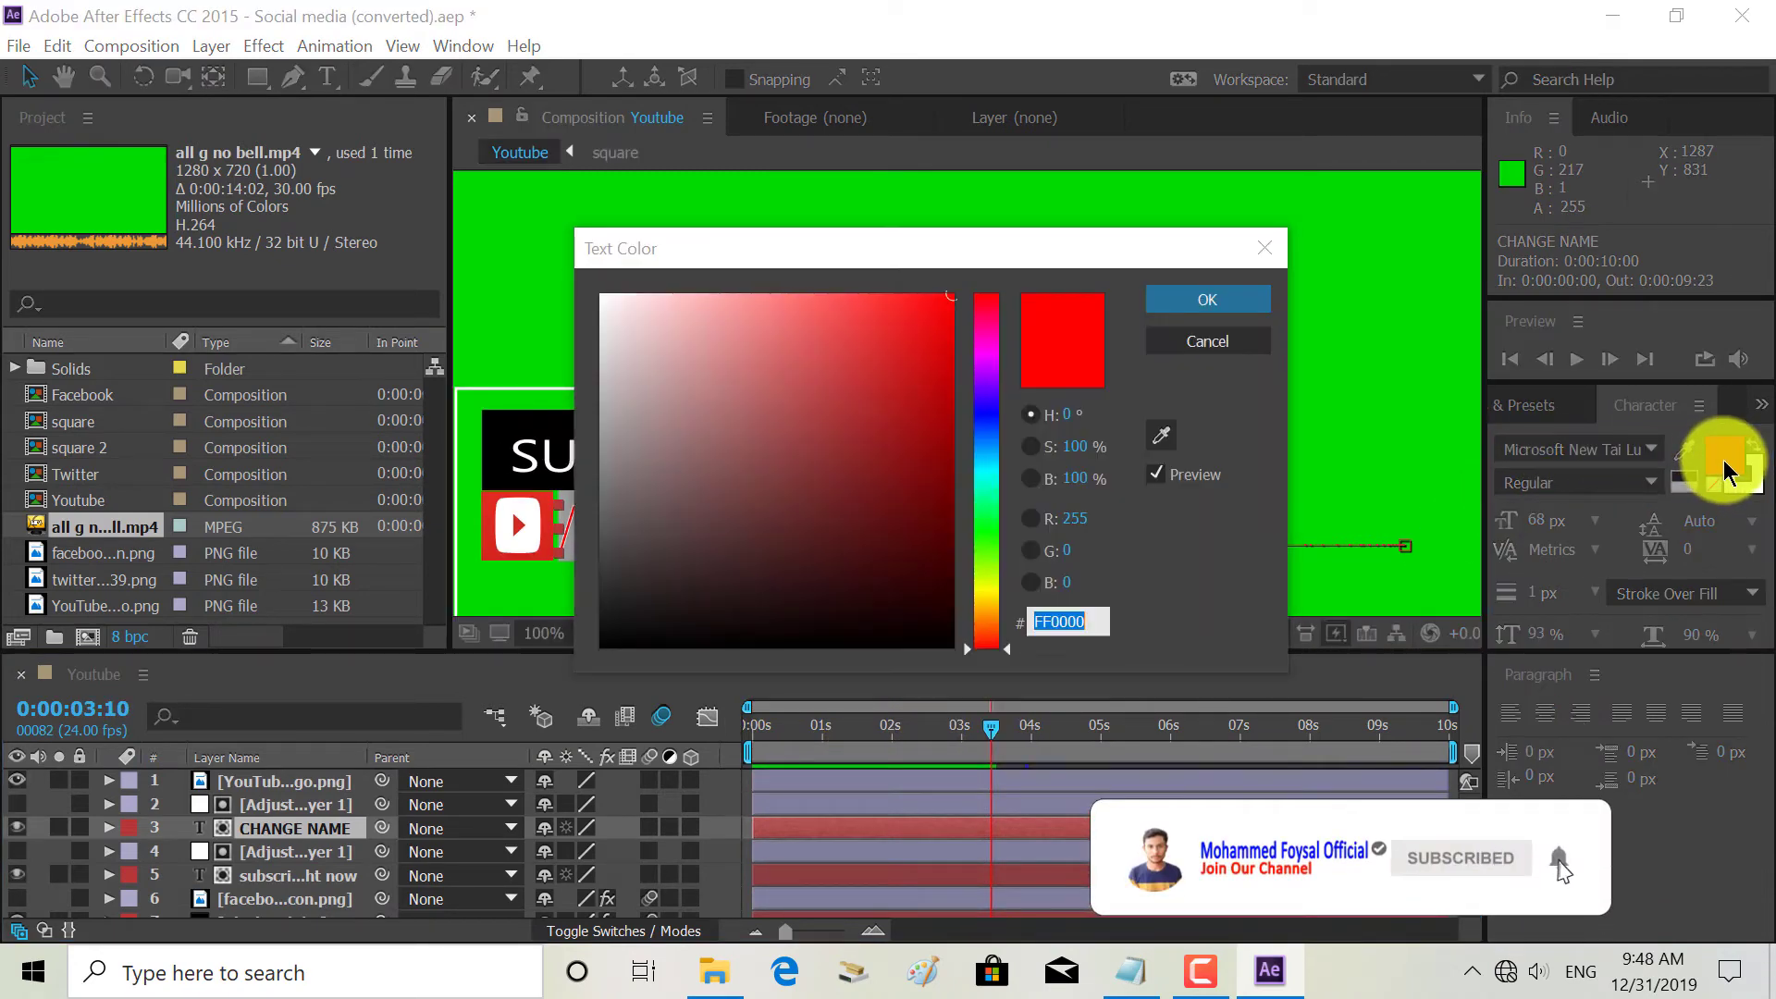
{"action": "left_click", "coordinate": [986, 514]}
{"action": "left_click", "coordinate": [991, 475]}
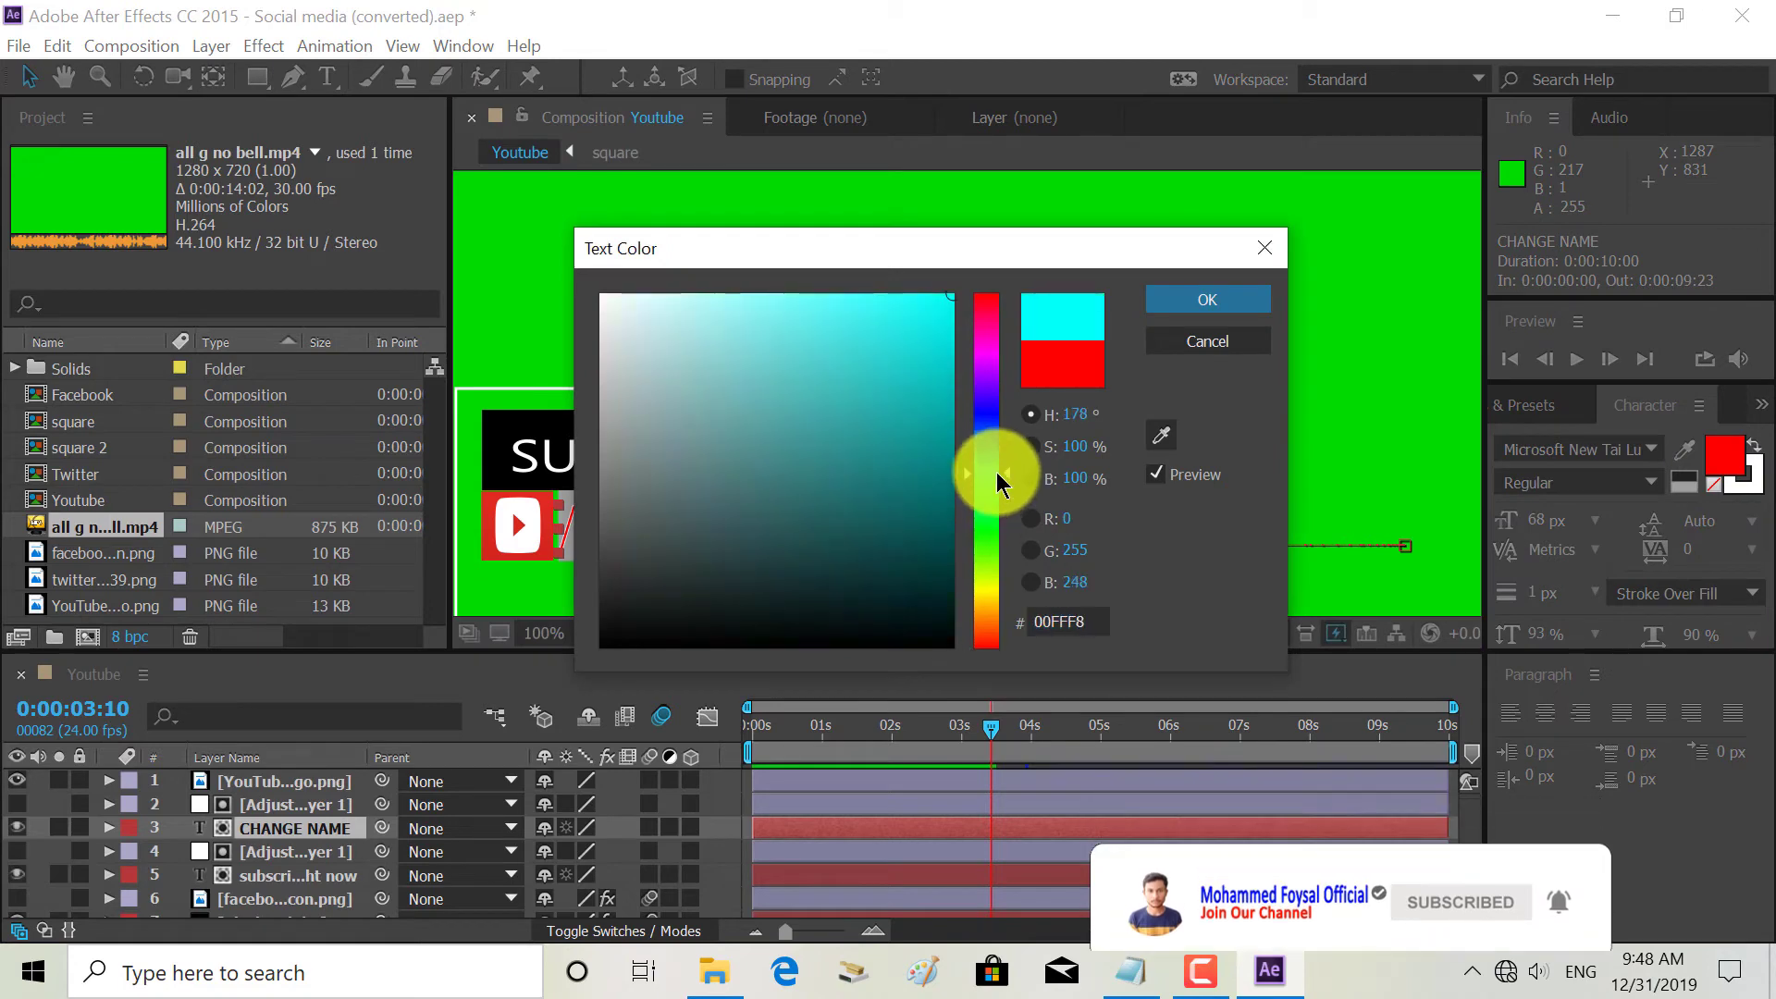
{"action": "left_click", "coordinate": [697, 375]}
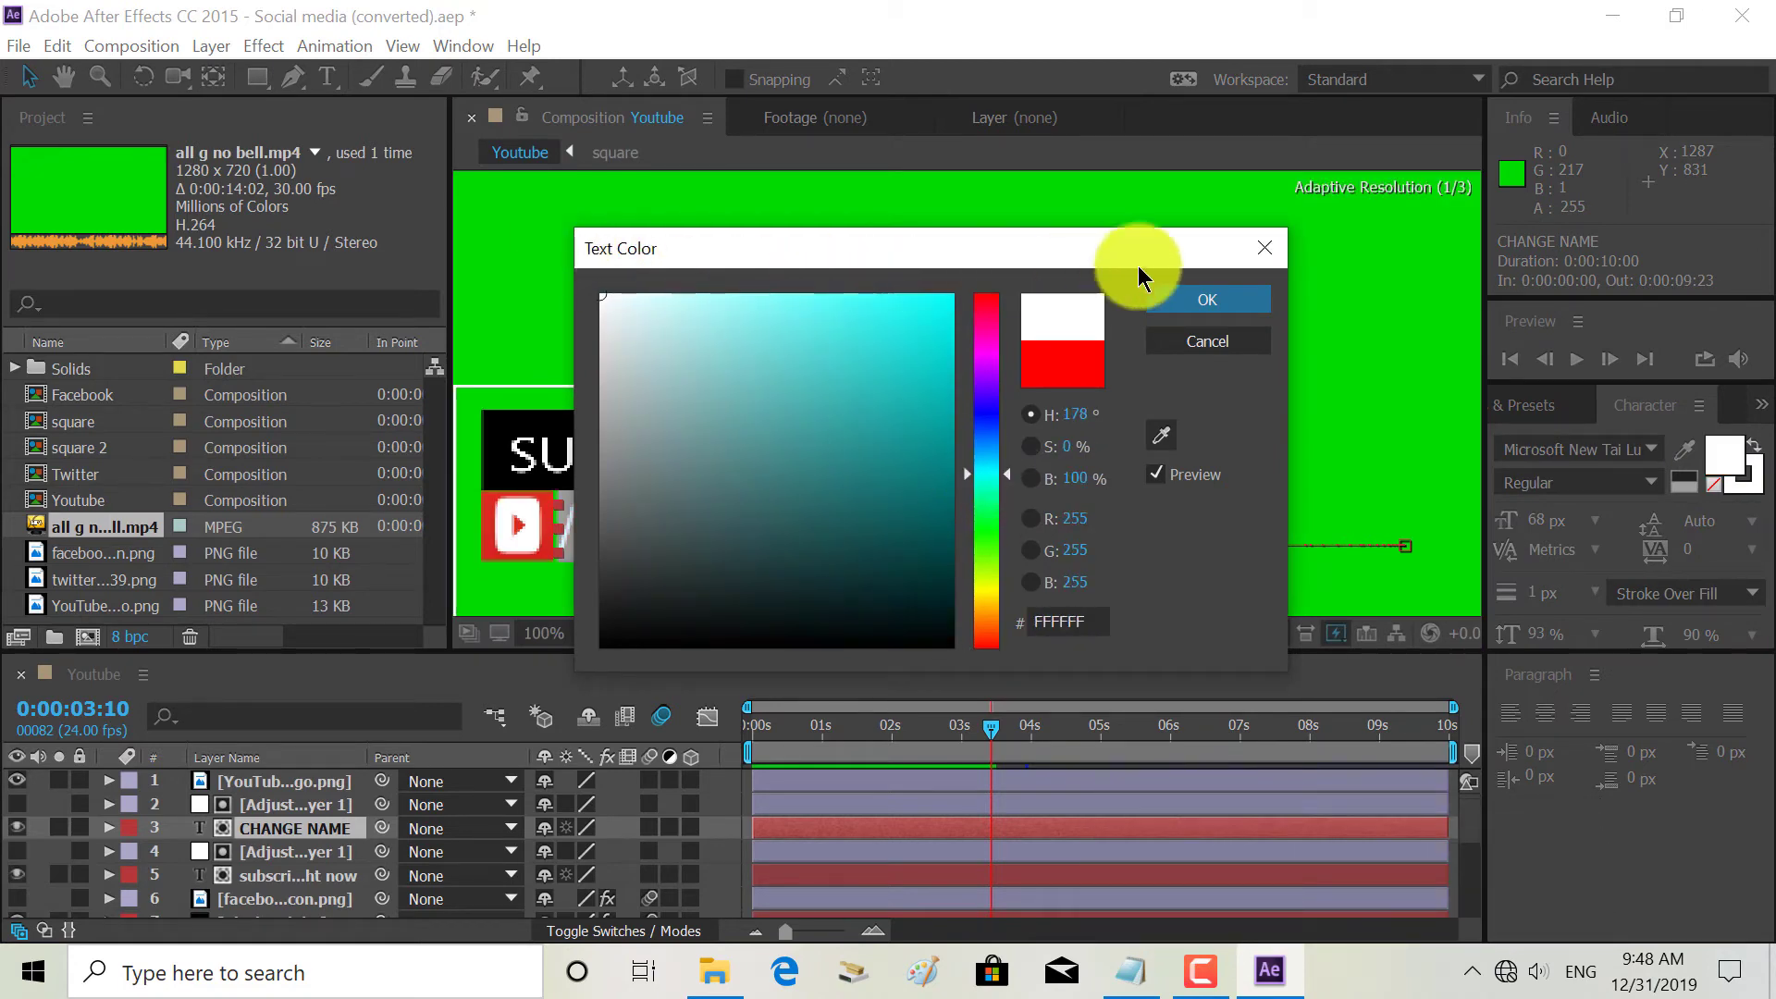
{"action": "left_click", "coordinate": [1227, 305]}
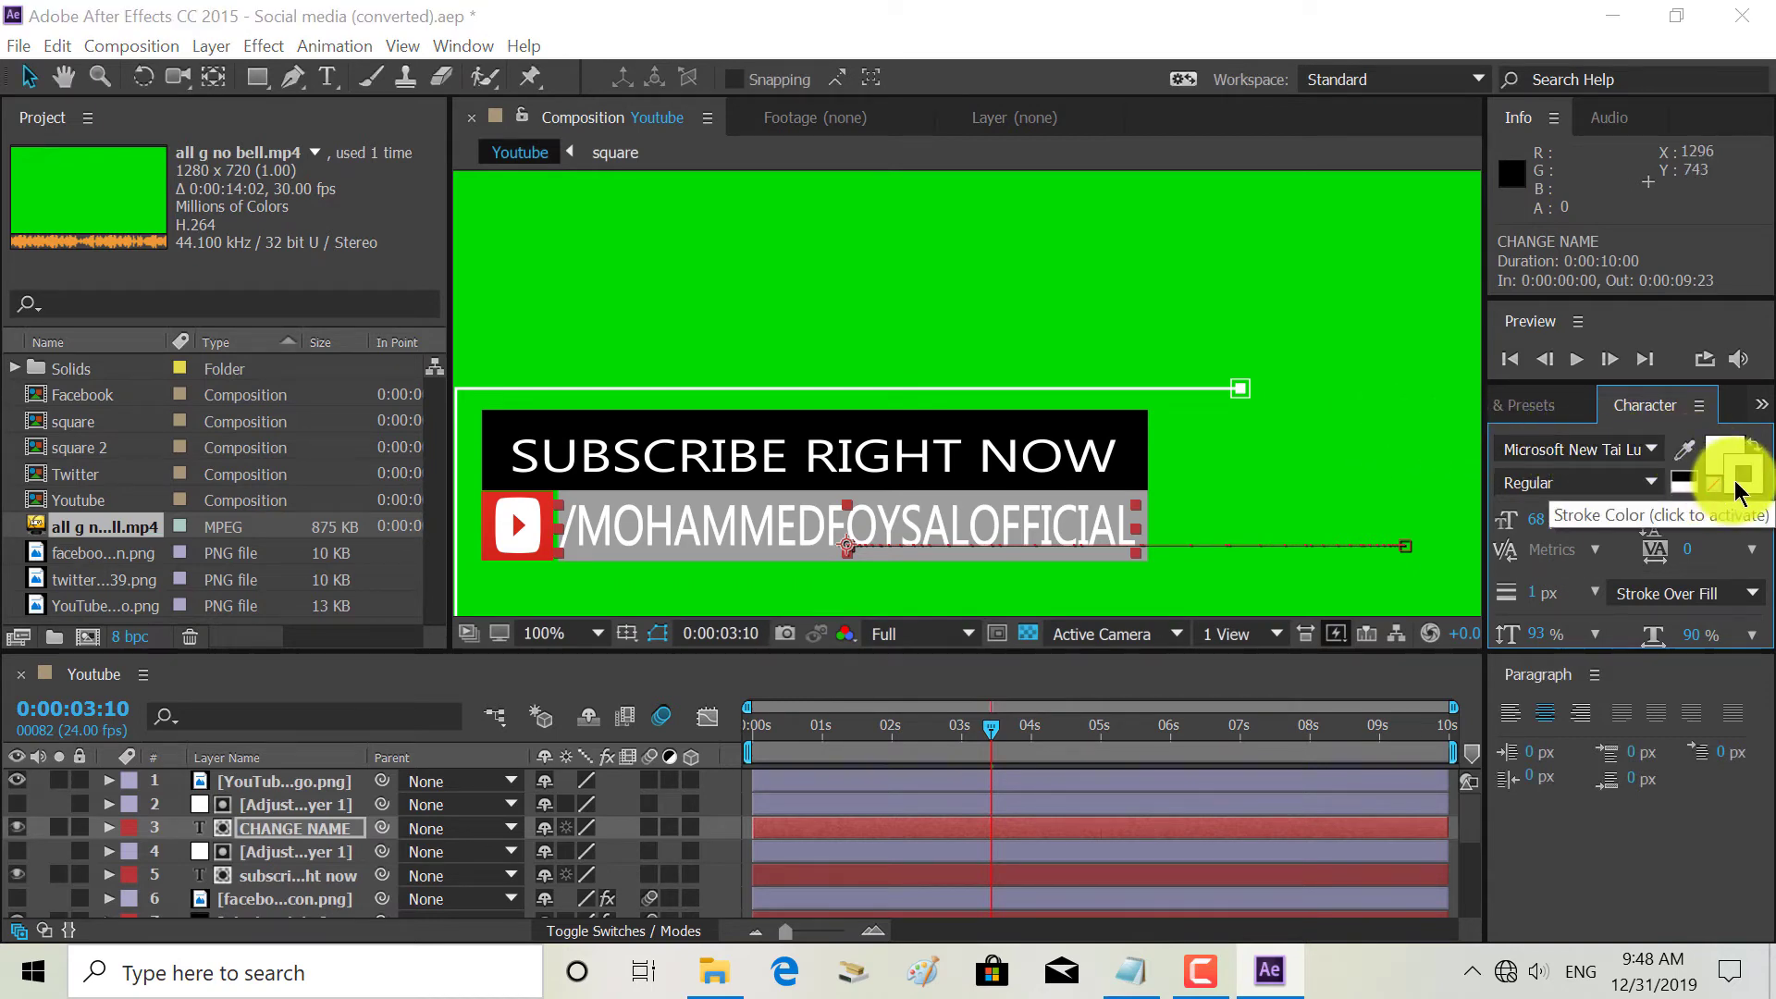
- Set the channel handle text's stroke colour to black (000000)
{"action": "left_click", "coordinate": [1739, 490]}
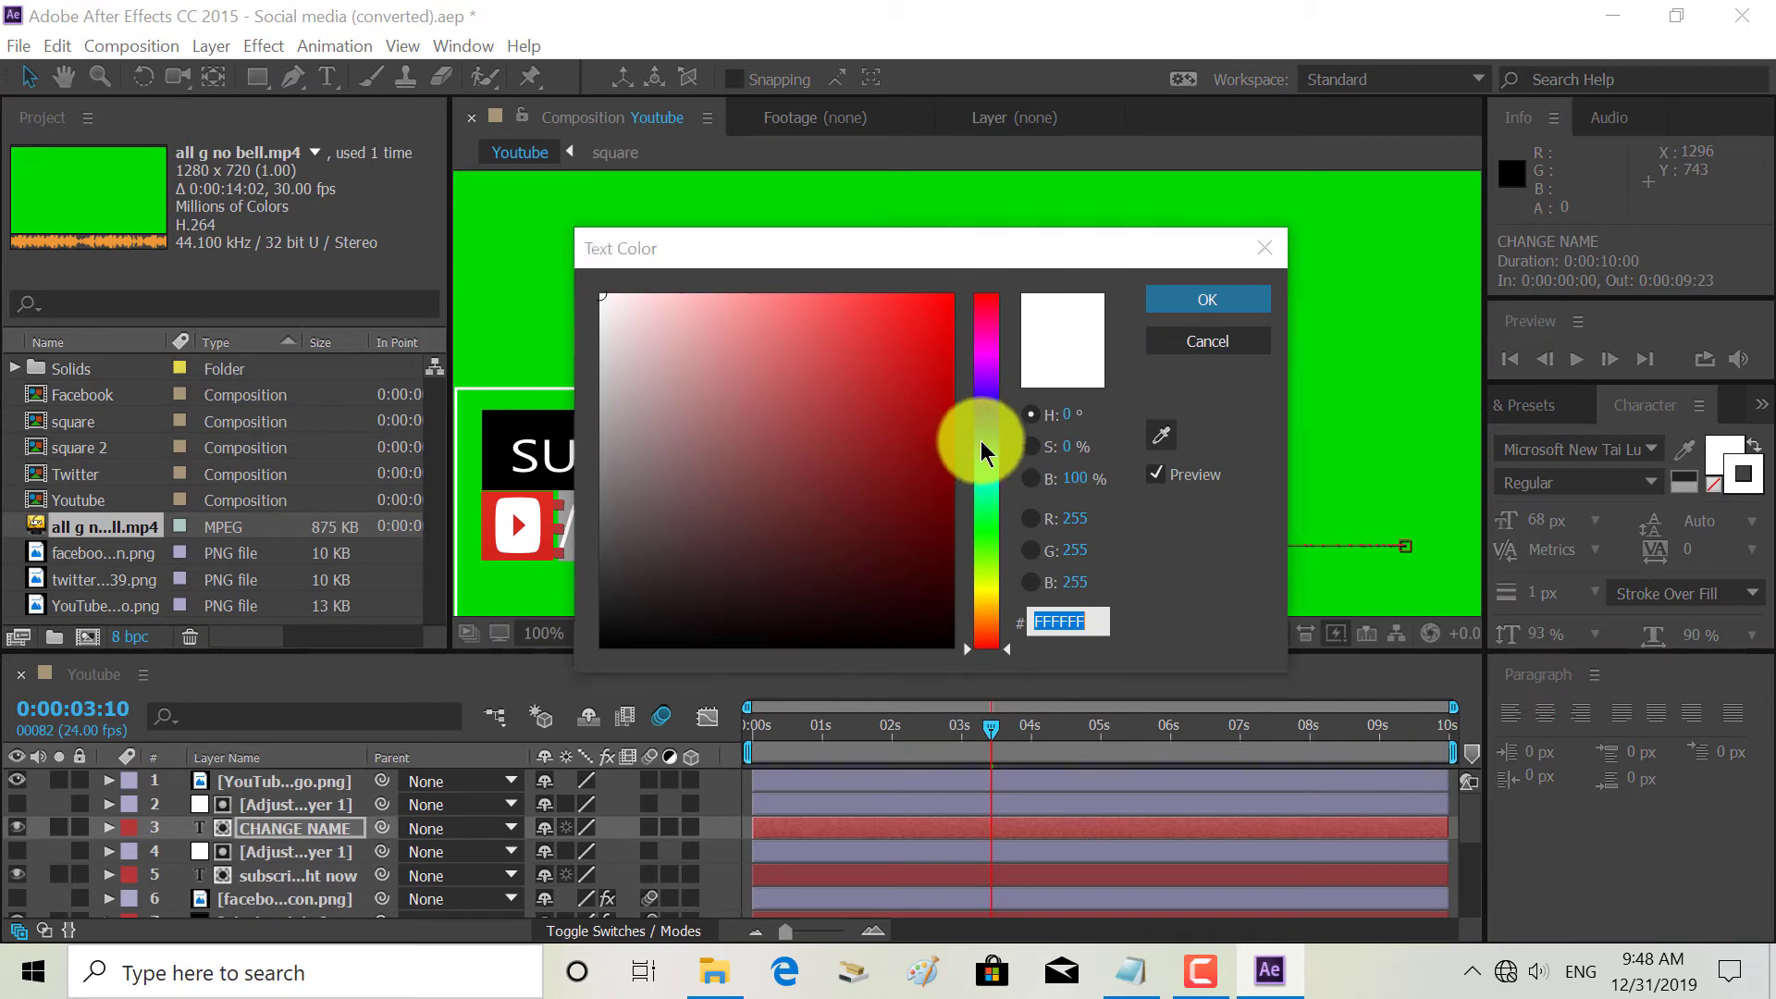
{"action": "left_click", "coordinate": [688, 560]}
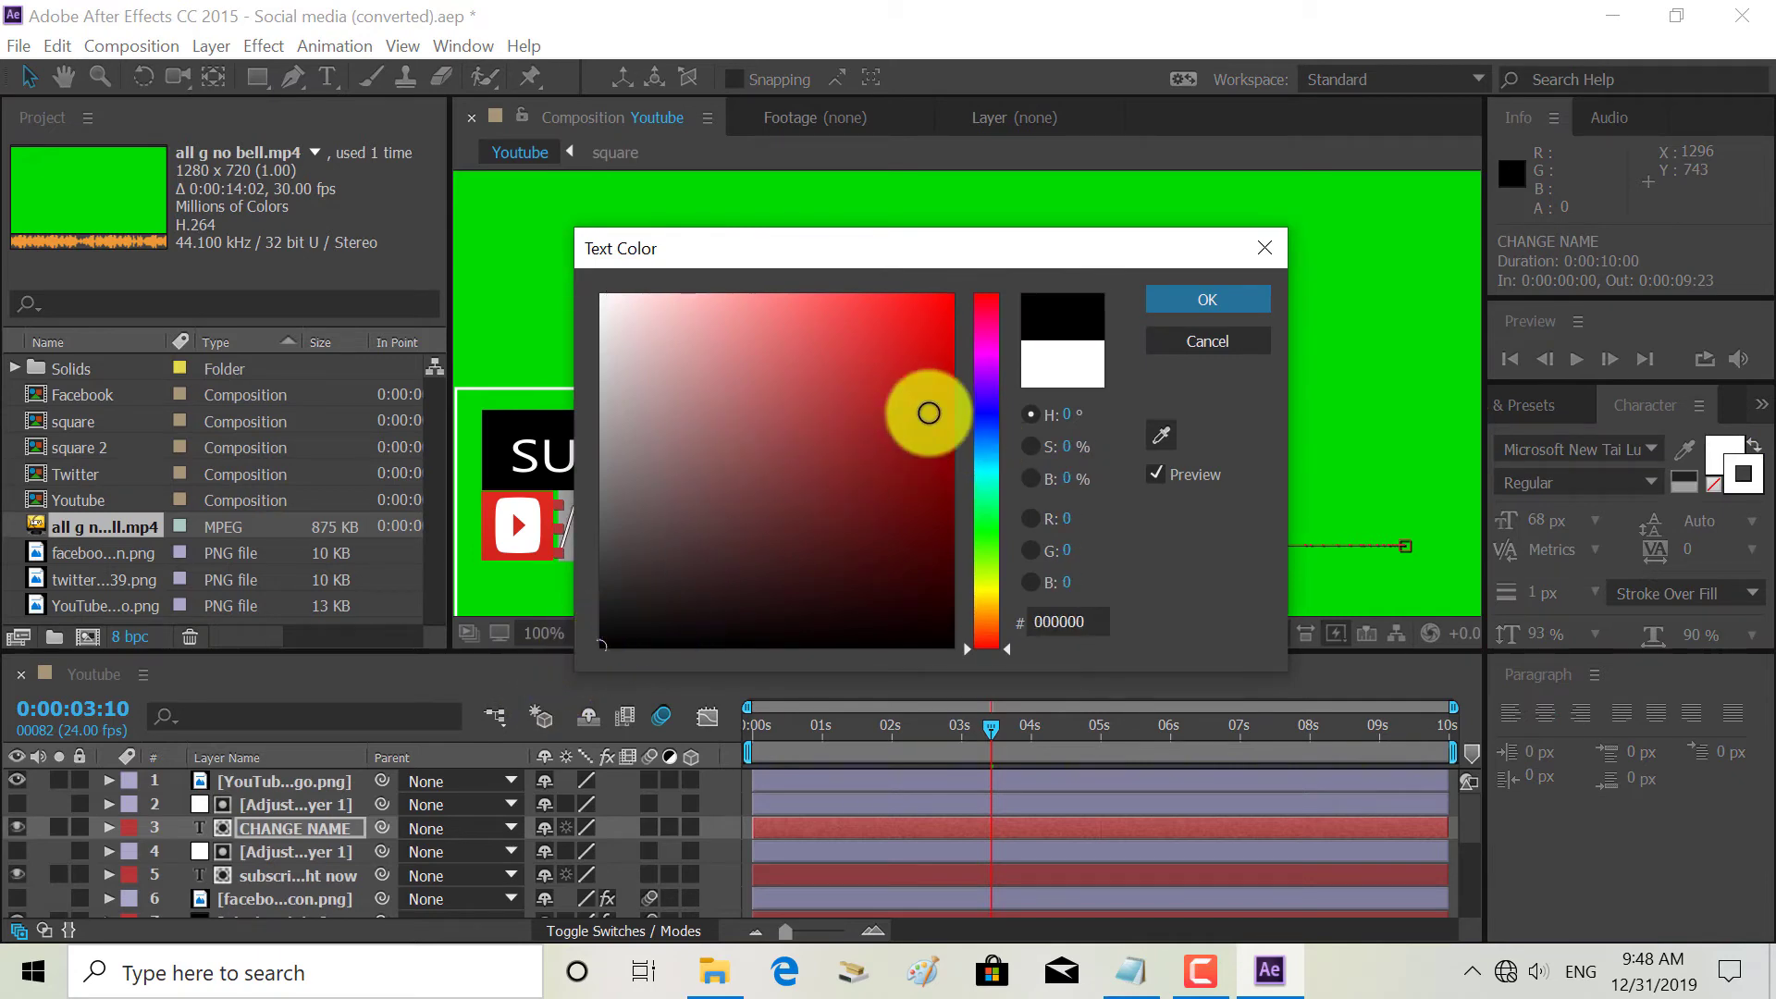
{"action": "left_click", "coordinate": [1210, 299]}
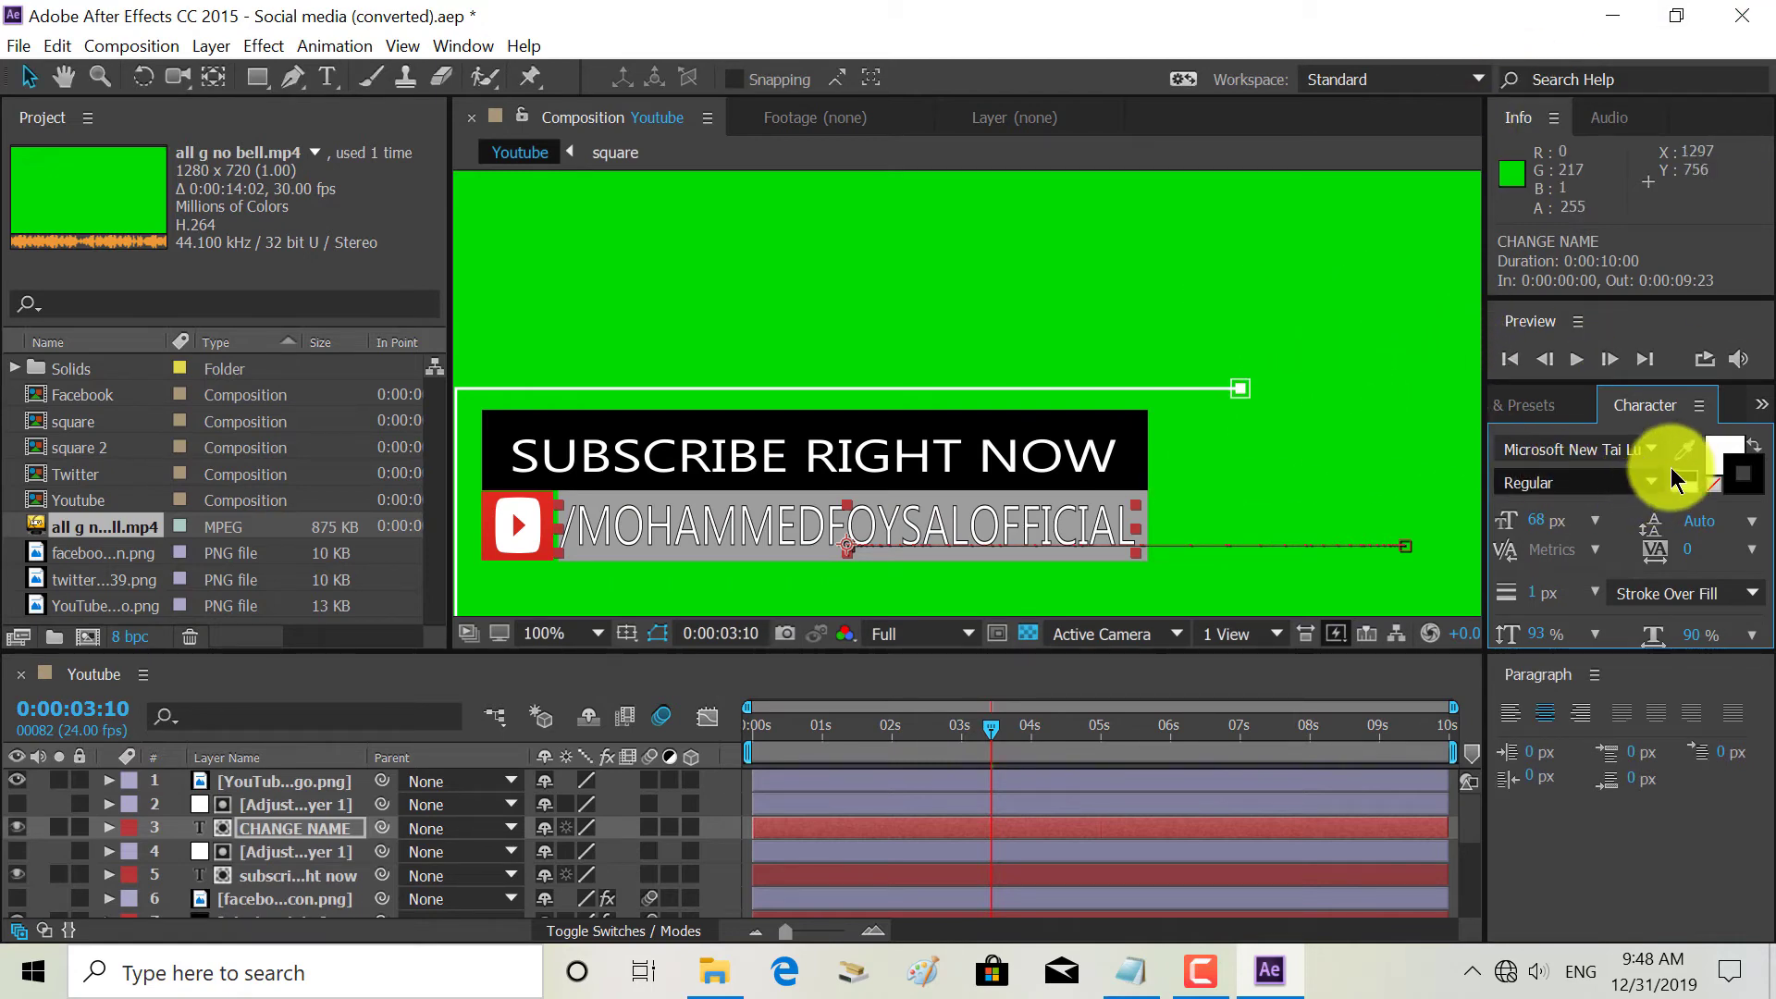
- Change the channel handle text's fill colour to black (000000), and select the green background layer in the composition view
{"action": "left_click", "coordinate": [1718, 451]}
{"action": "left_click", "coordinate": [812, 471]}
{"action": "left_click_drag", "start_coordinate": [630, 613], "coordinate": [536, 706]}
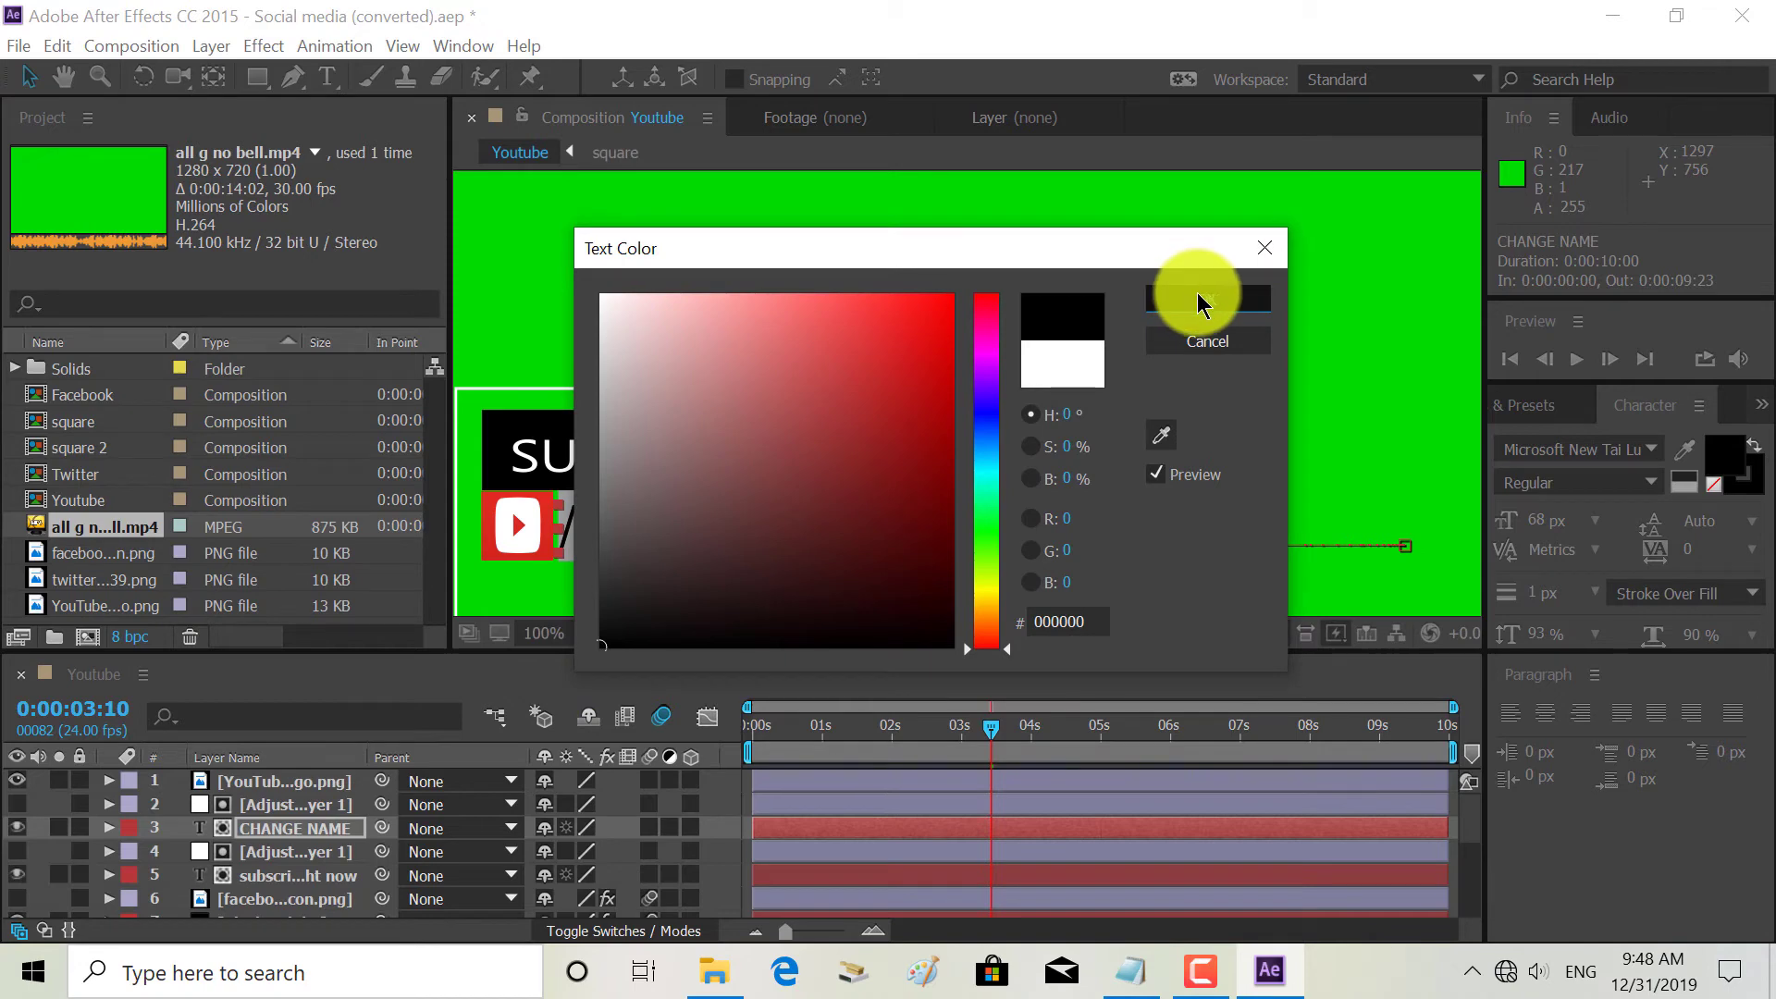
{"action": "left_click", "coordinate": [1200, 298]}
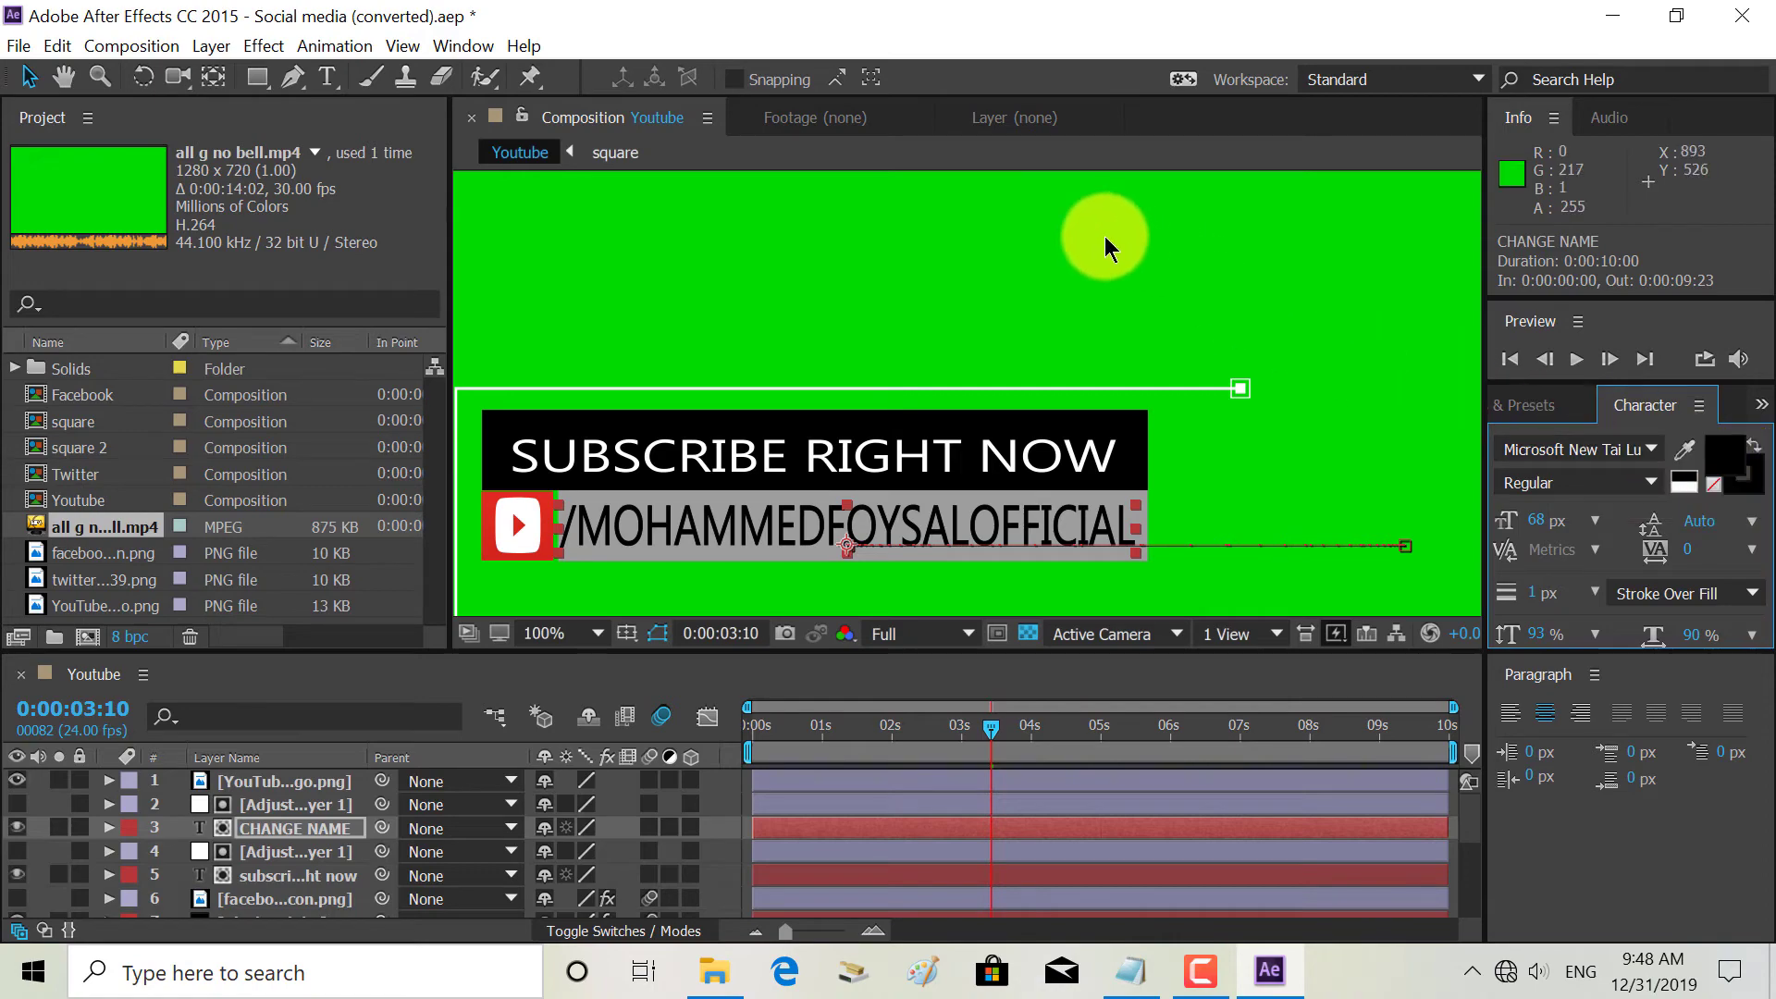
{"action": "scroll", "coordinate": [1105, 236], "scroll_direction": "down", "scroll_amount": 2}
{"action": "left_click", "coordinate": [894, 524]}
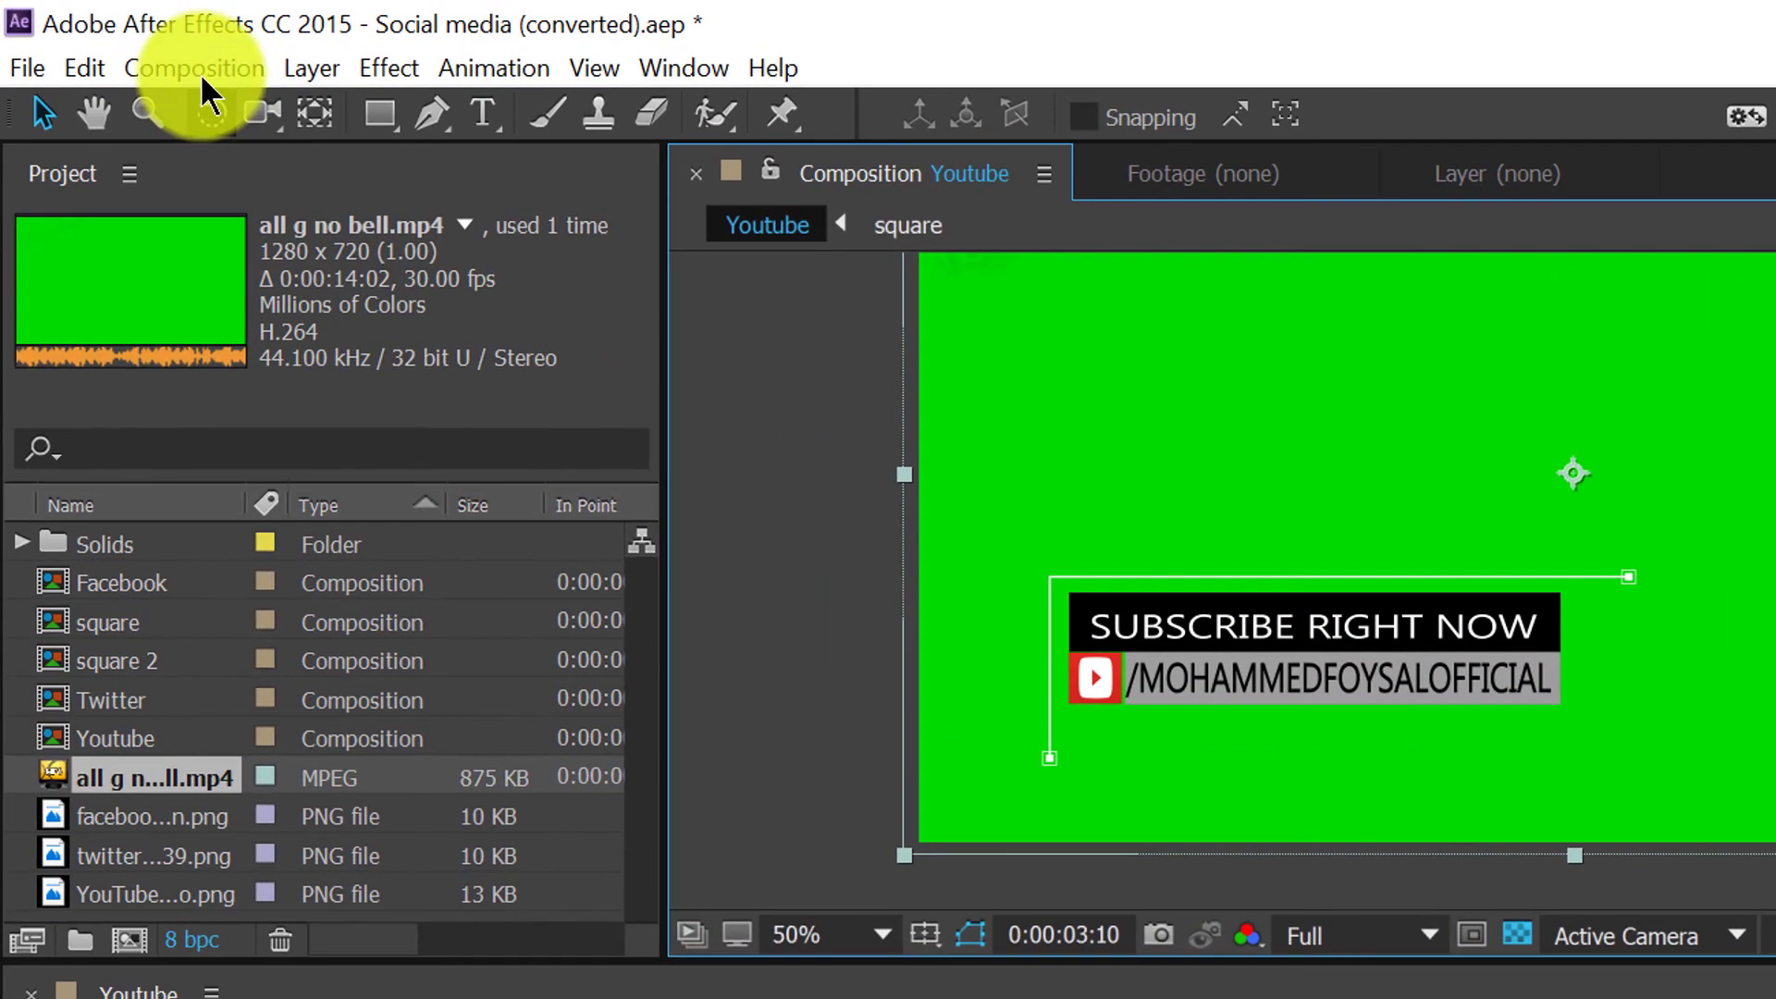
- Add the Youtube composition to the render queue and open the choice of its output file location
{"action": "left_click", "coordinate": [198, 68]}
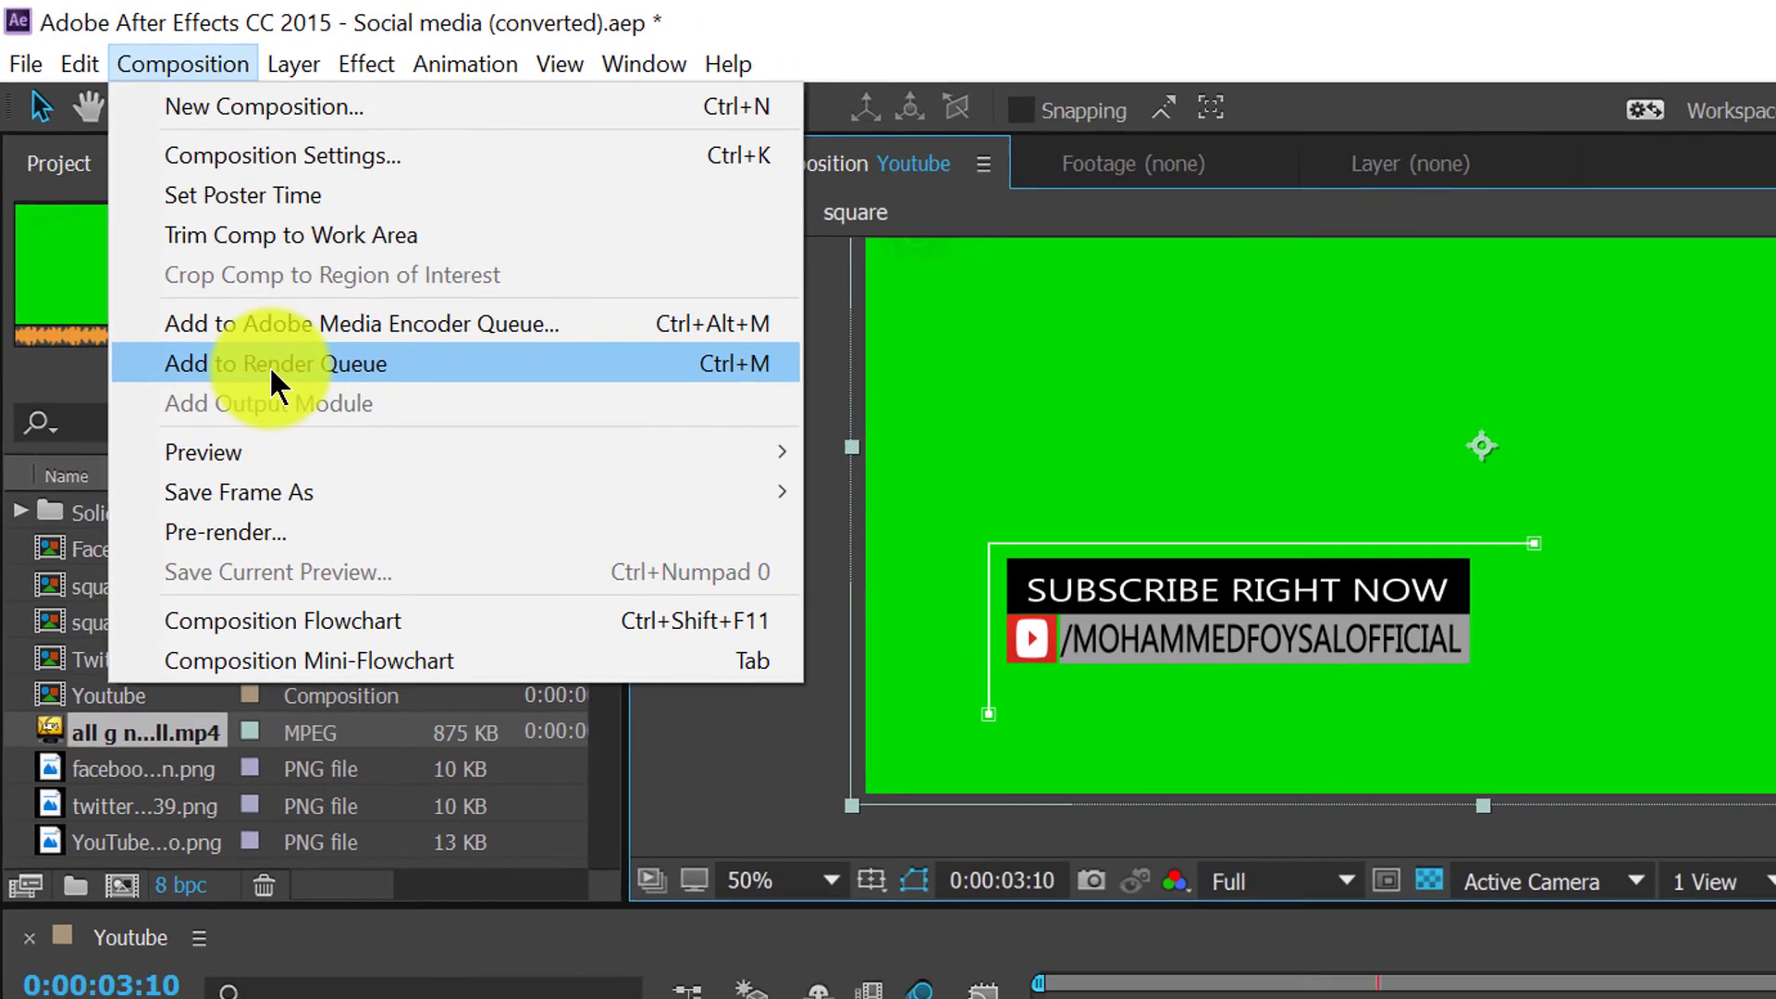
{"action": "left_click", "coordinate": [269, 364]}
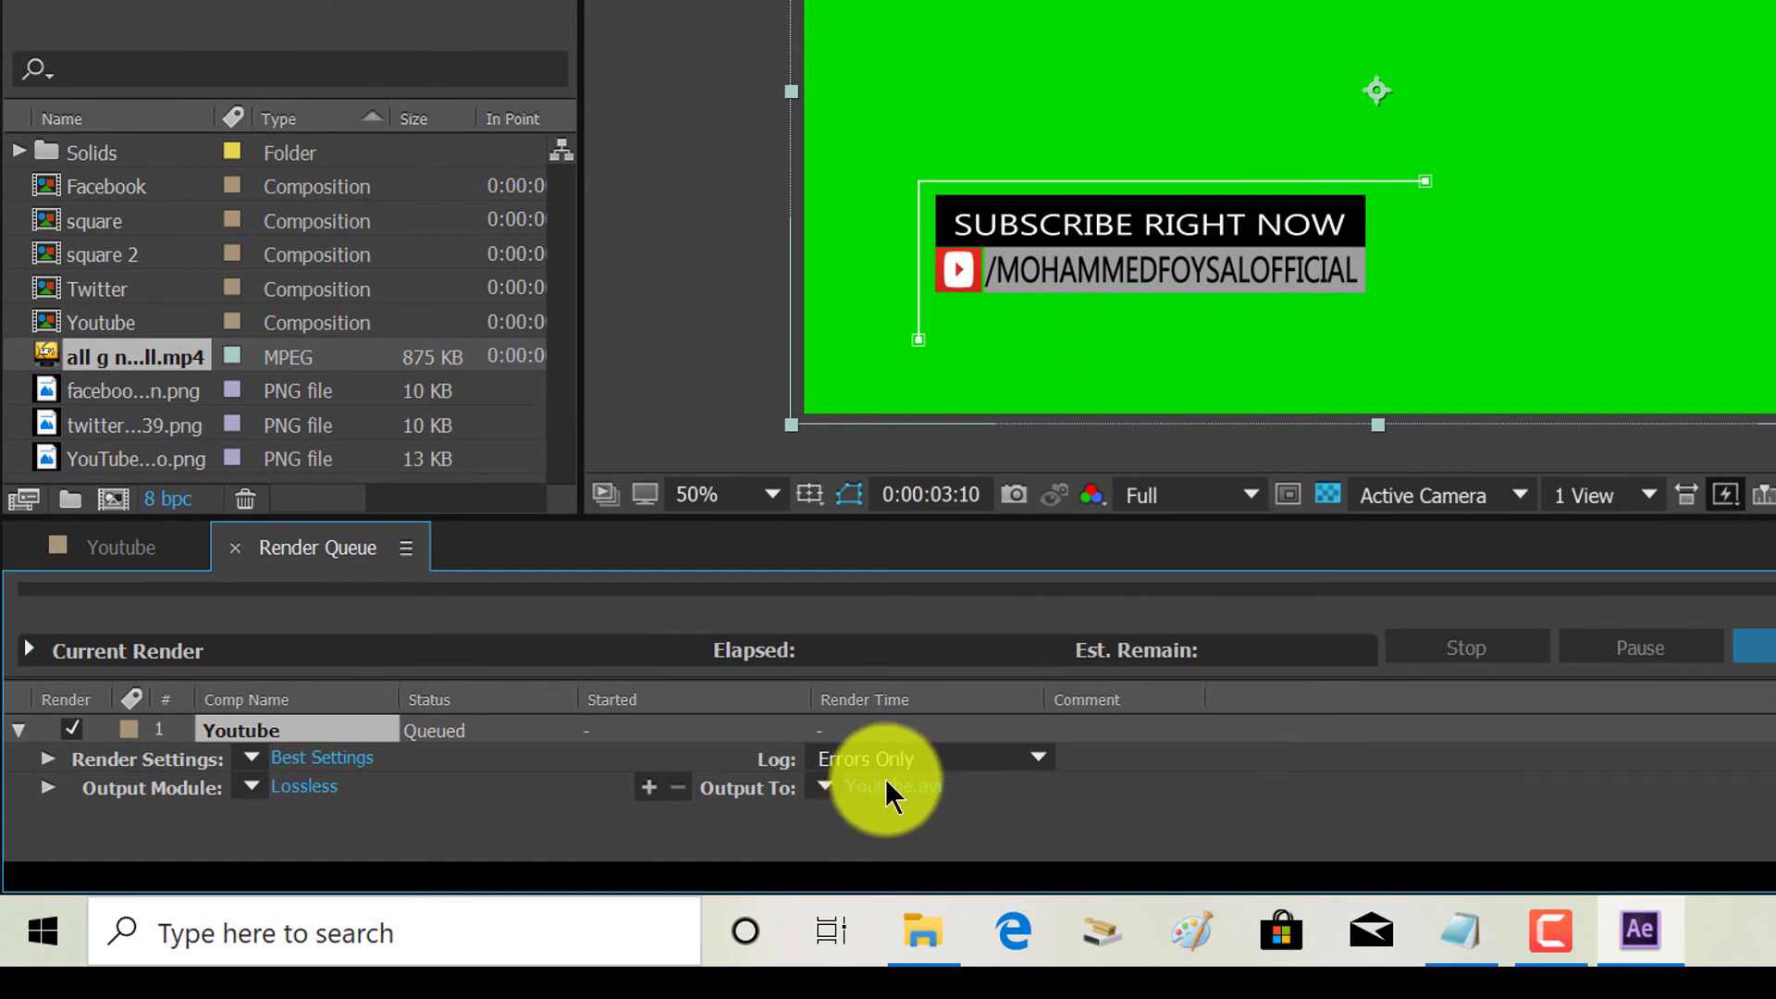
{"action": "left_click", "coordinate": [884, 788]}
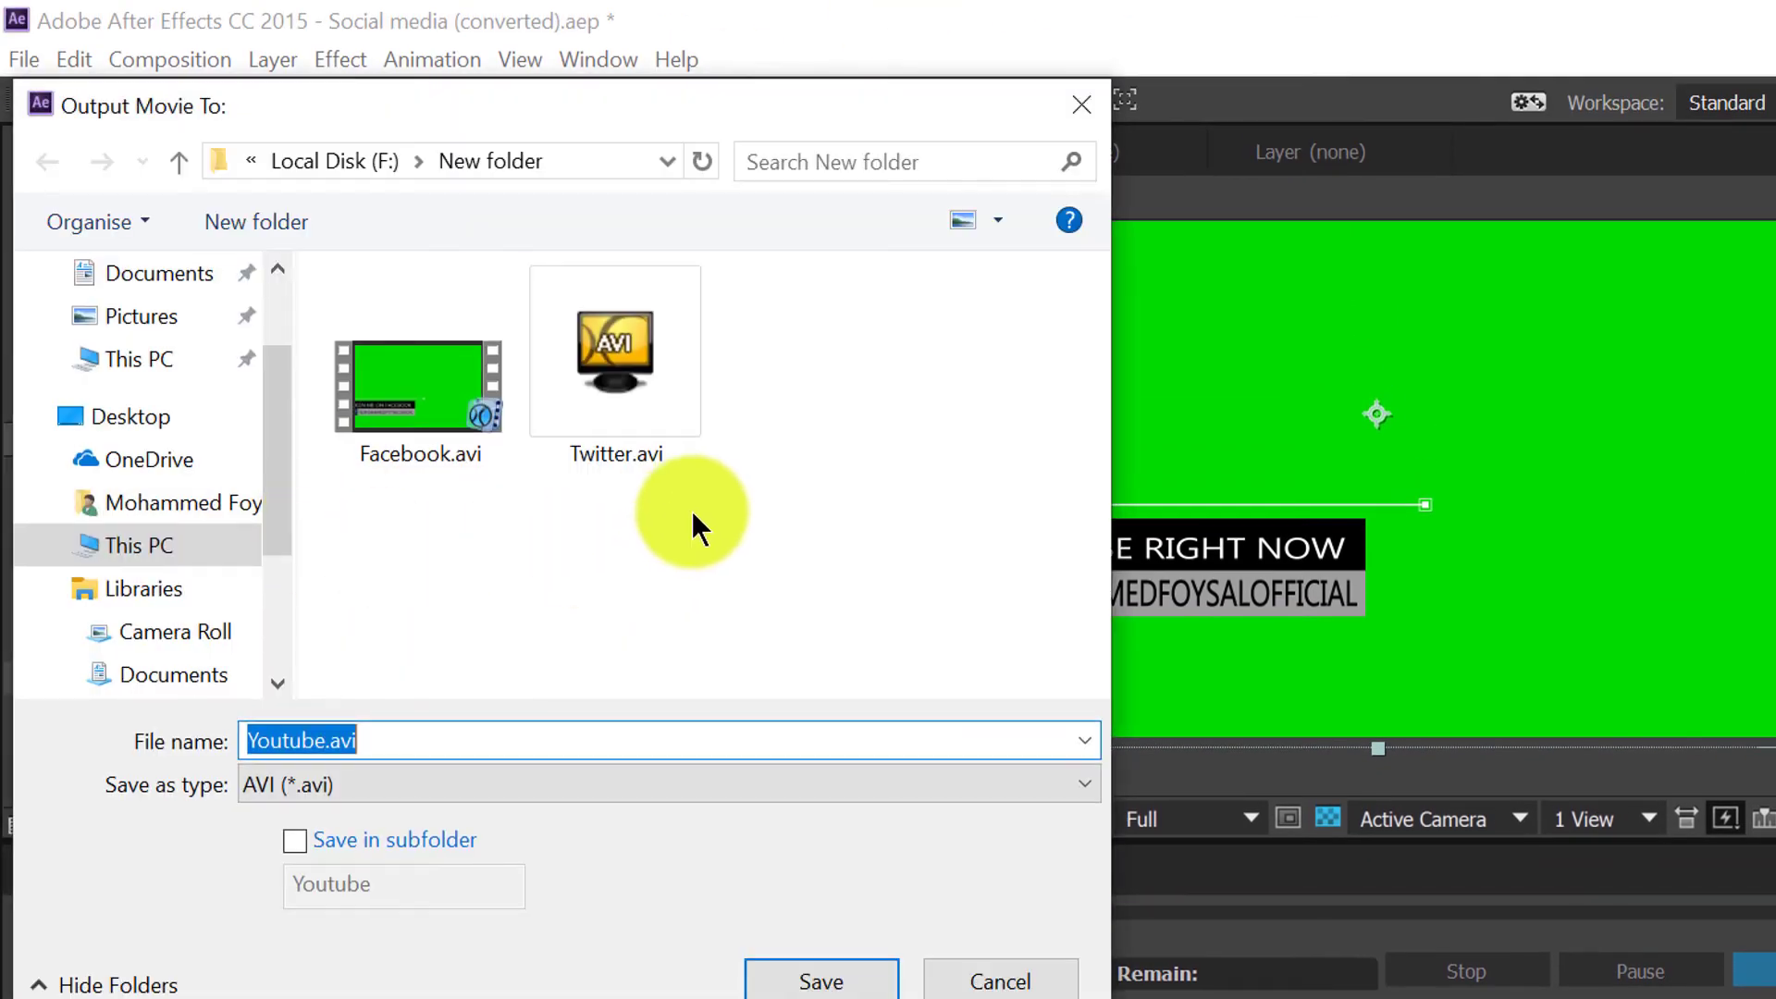
- Set the render output to Youtube.avi in New folder on Local Disk (F:), and start rendering the queue
{"action": "scroll", "coordinate": [219, 666], "scroll_direction": "down", "scroll_amount": 2}
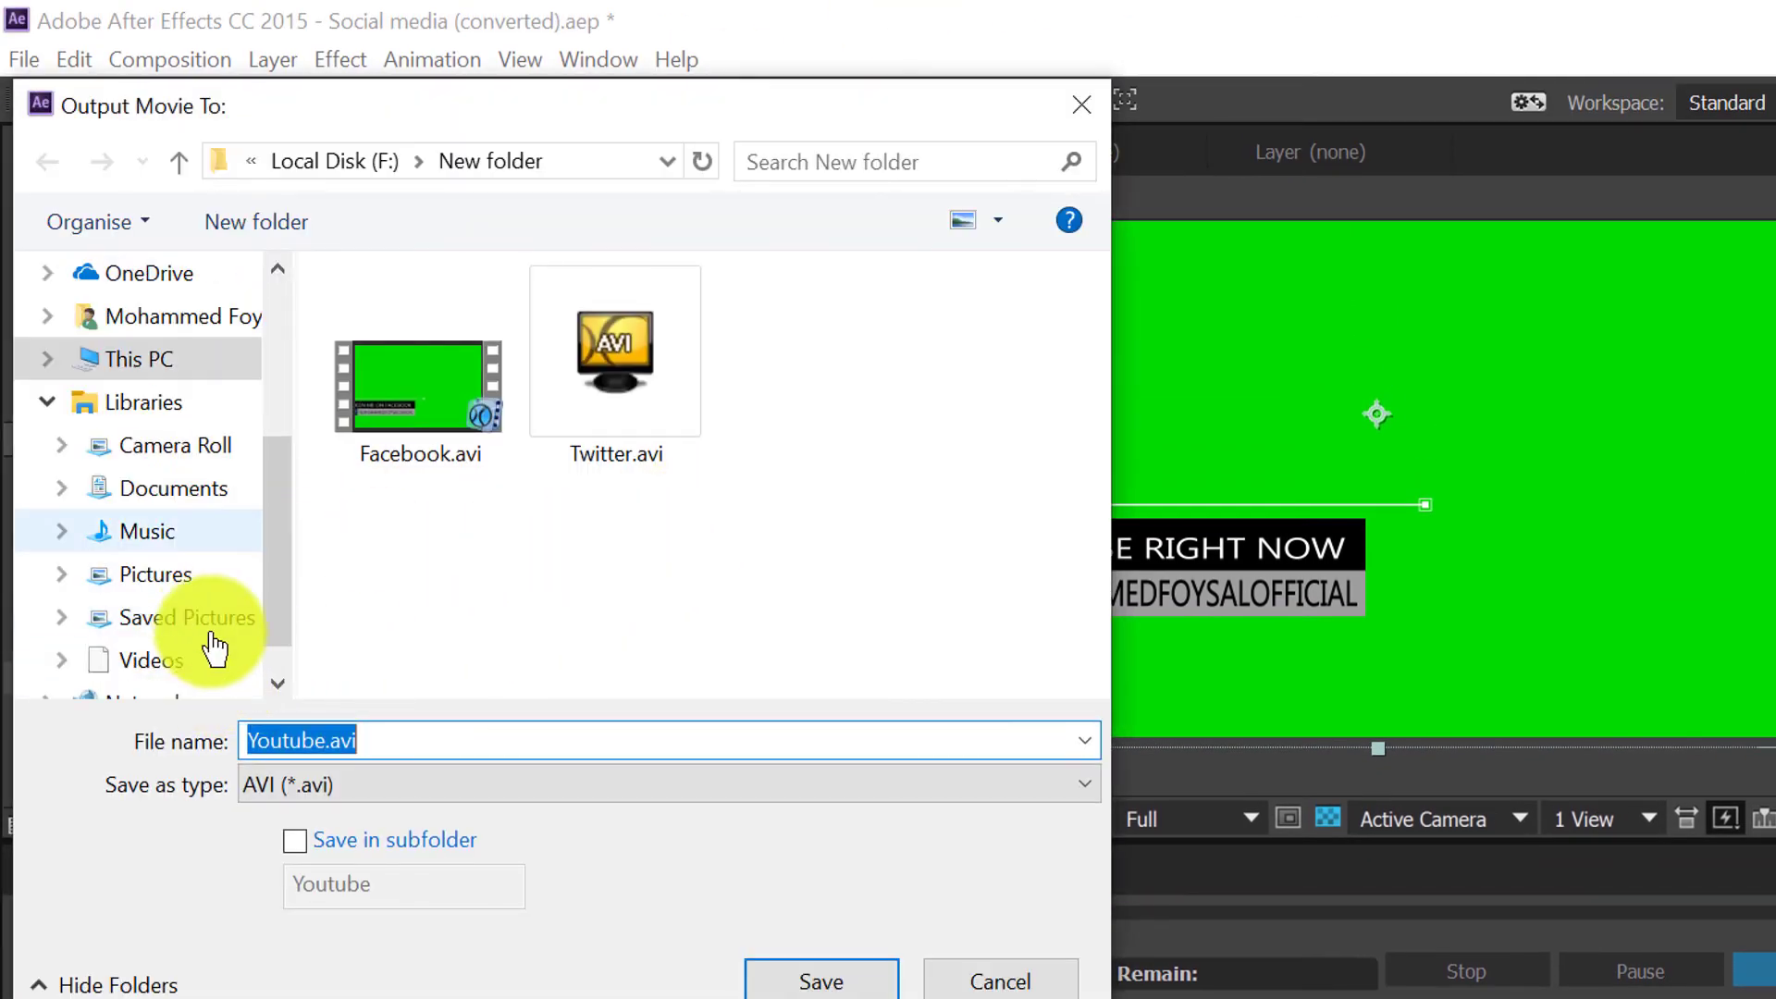
{"action": "left_click", "coordinate": [157, 379]}
{"action": "scroll", "coordinate": [574, 444], "scroll_direction": "down", "scroll_amount": 3}
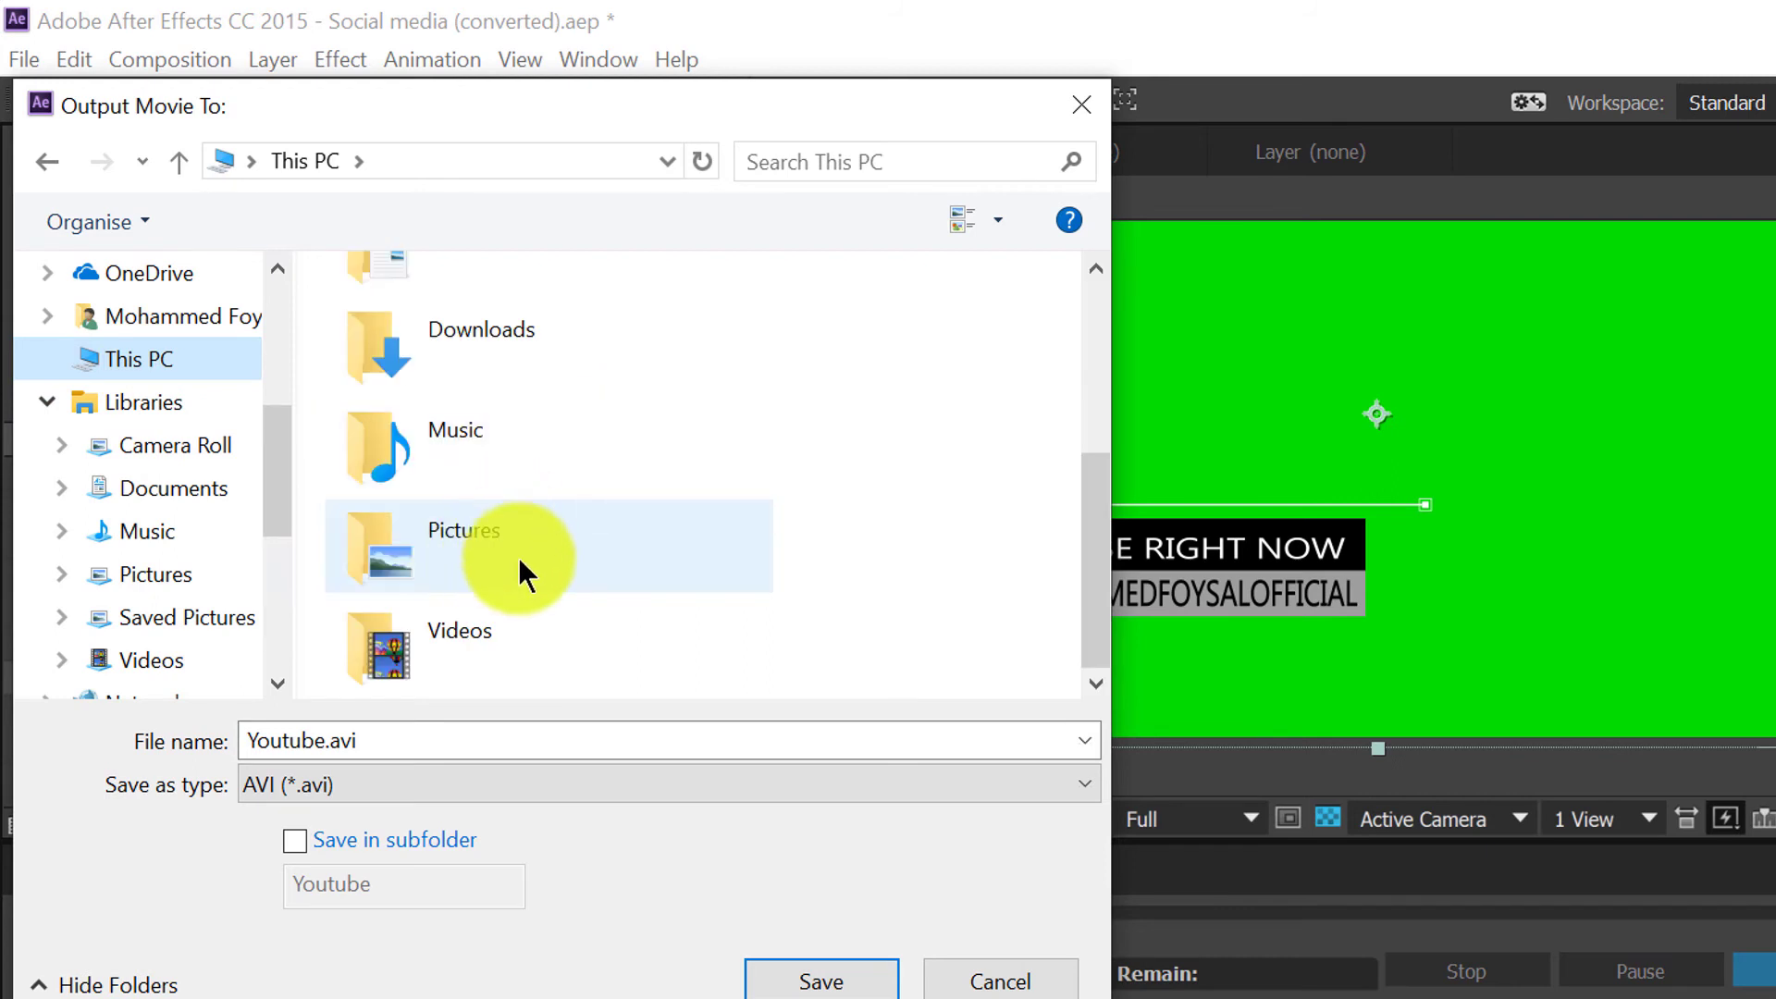
{"action": "scroll", "coordinate": [518, 589], "scroll_direction": "down", "scroll_amount": 4}
{"action": "left_click", "coordinate": [540, 657]}
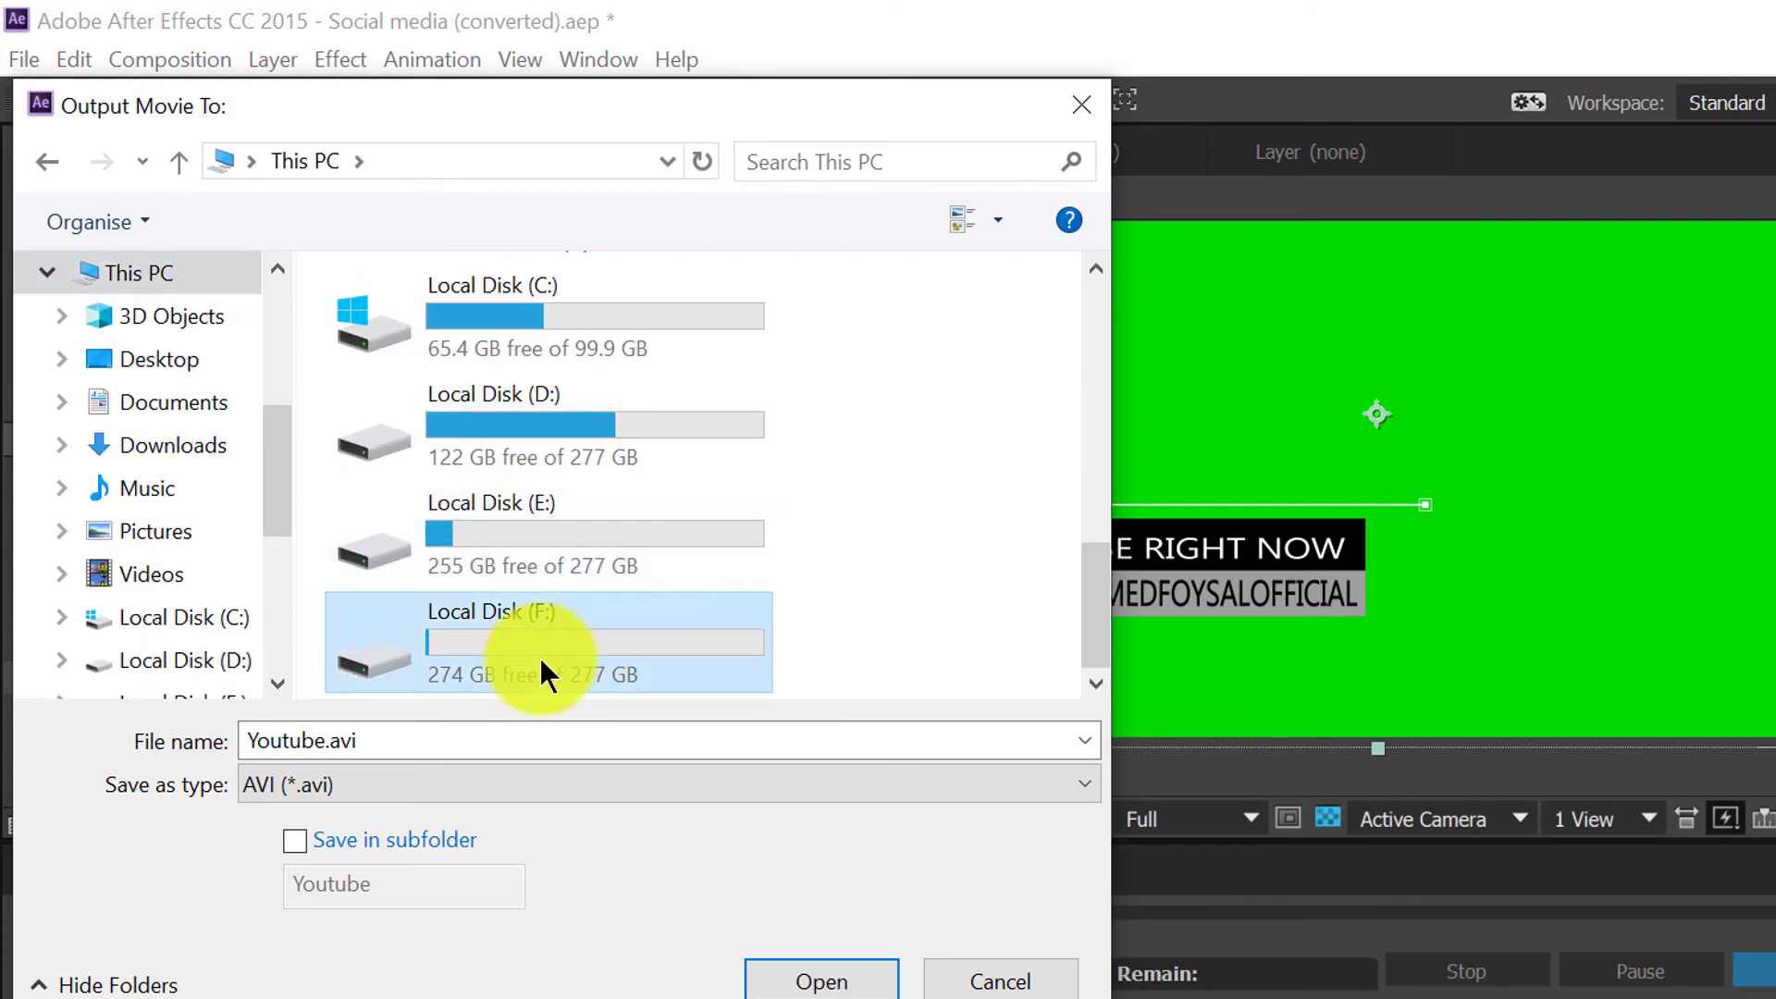
{"action": "double_click", "coordinate": [540, 658]}
{"action": "double_click", "coordinate": [607, 428]}
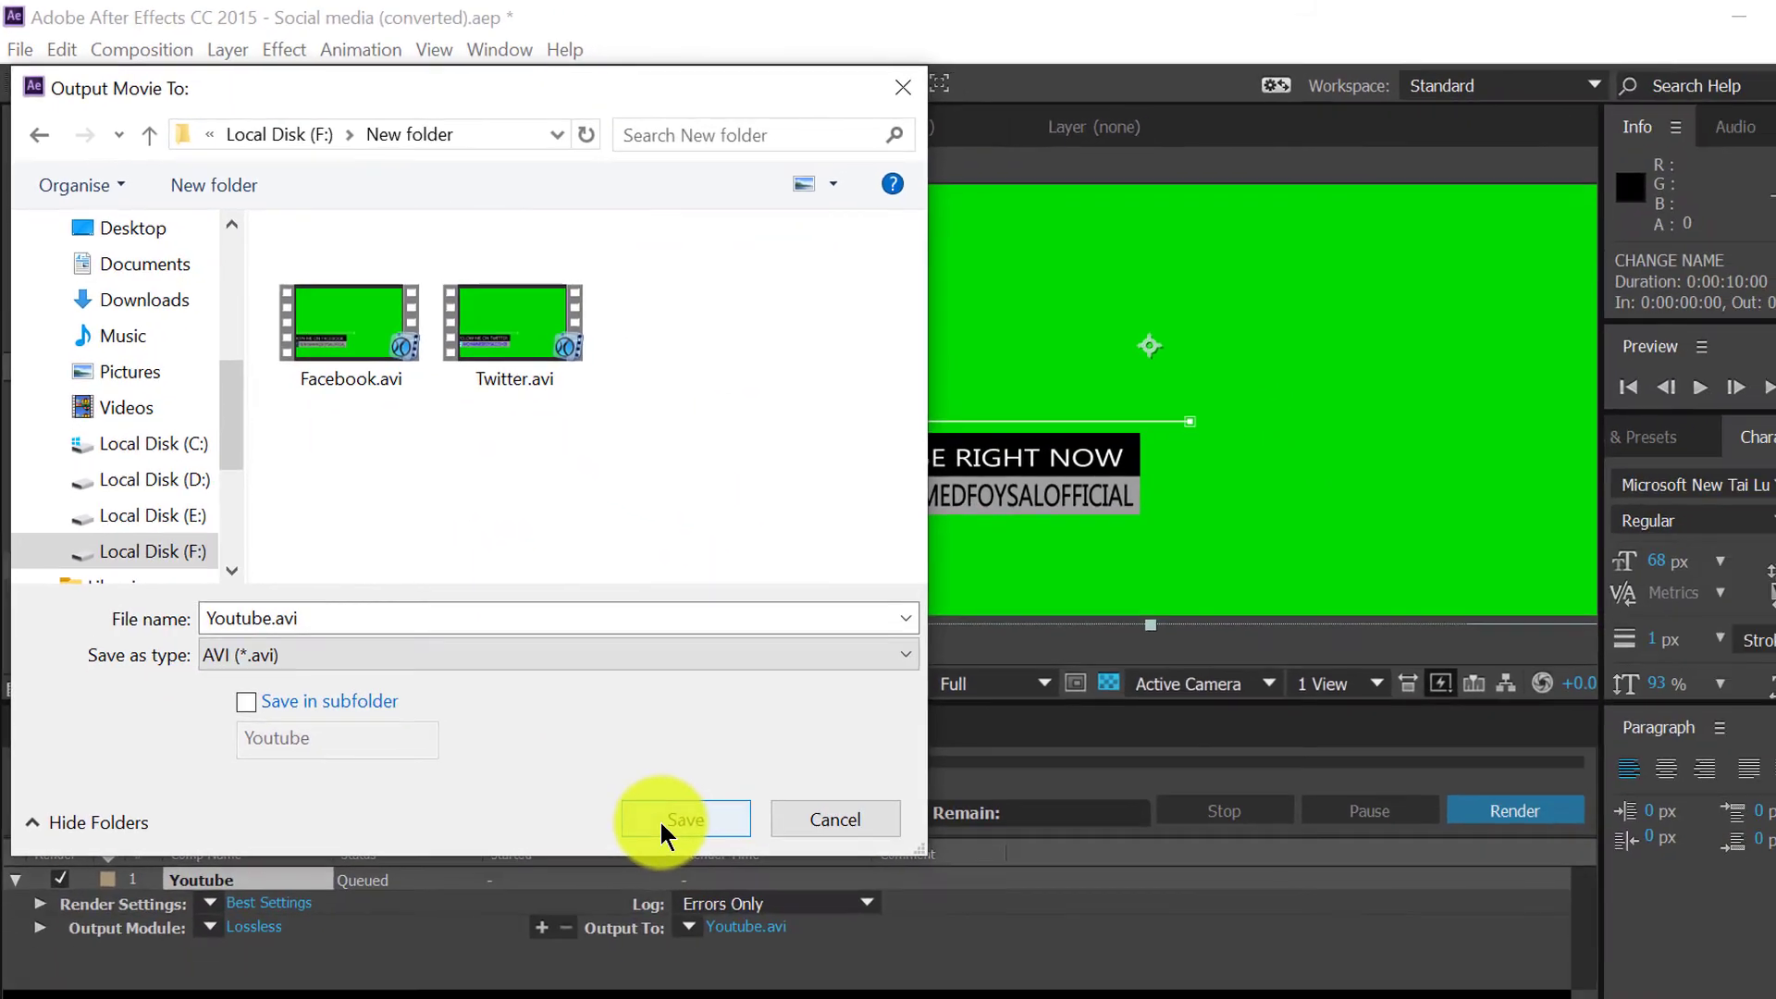
{"action": "left_click", "coordinate": [792, 988]}
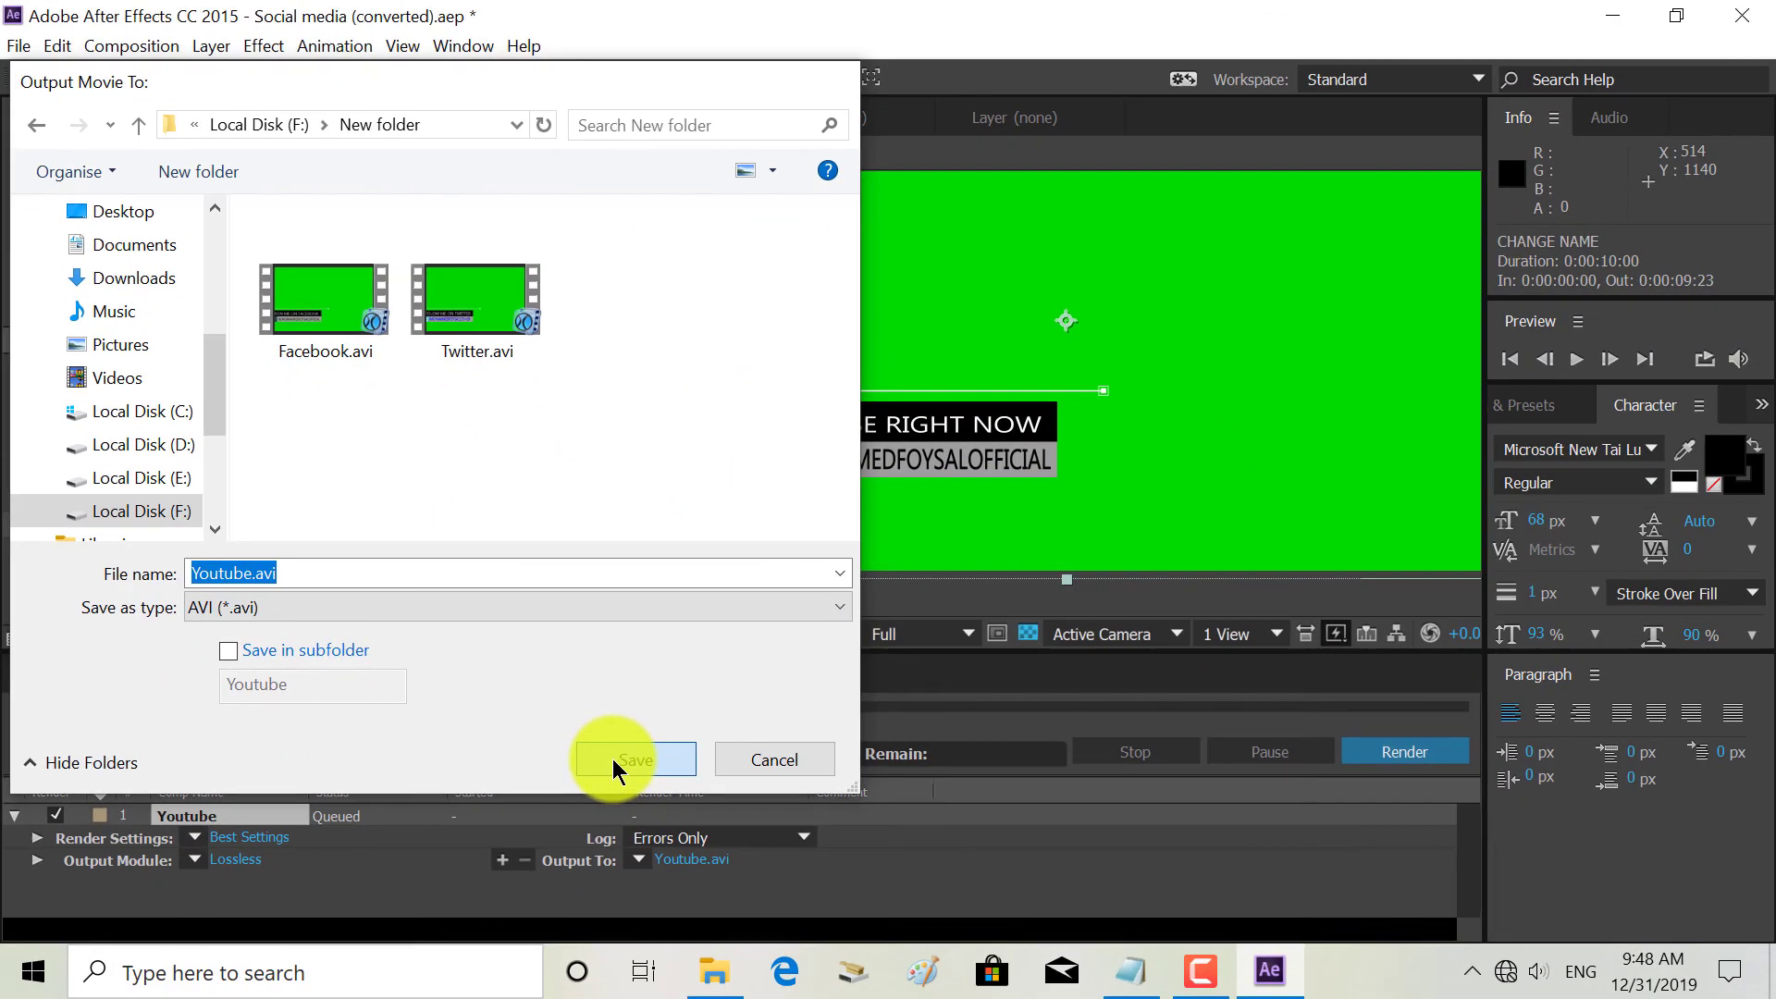
{"action": "left_click", "coordinate": [1382, 766]}
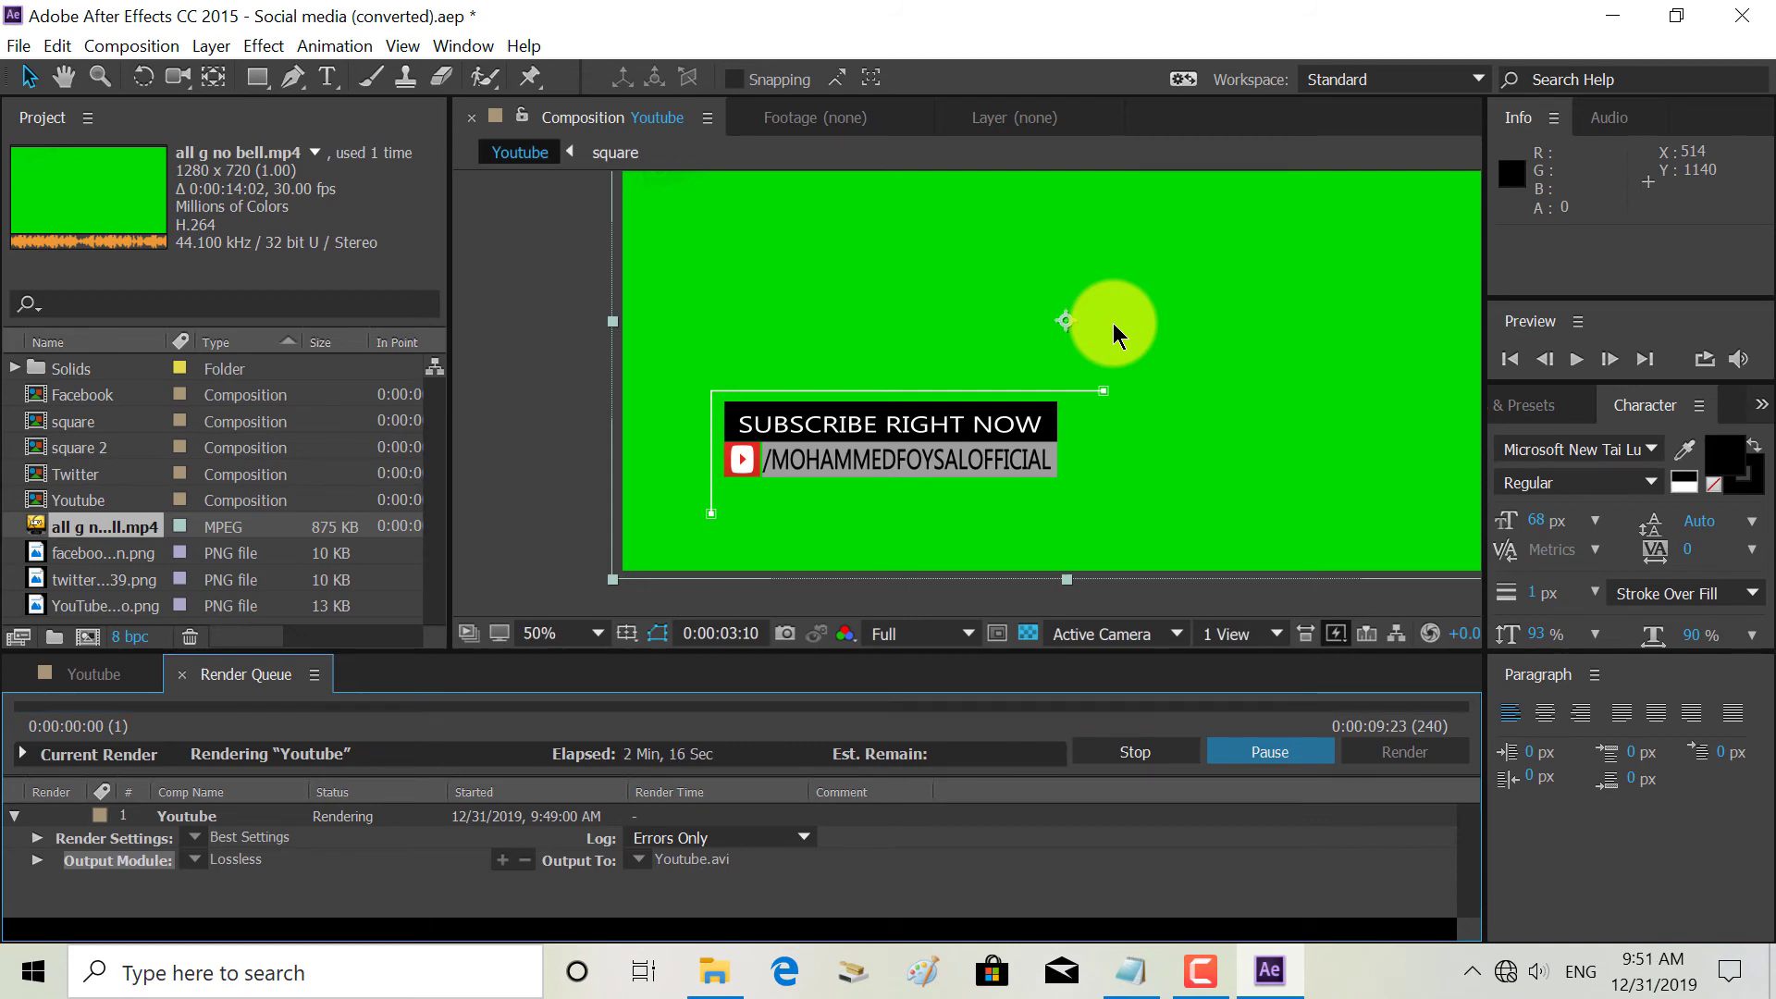
- Exit After Effects without saving the project changes, and close the open This PC window
{"action": "left_click", "coordinate": [1767, 16]}
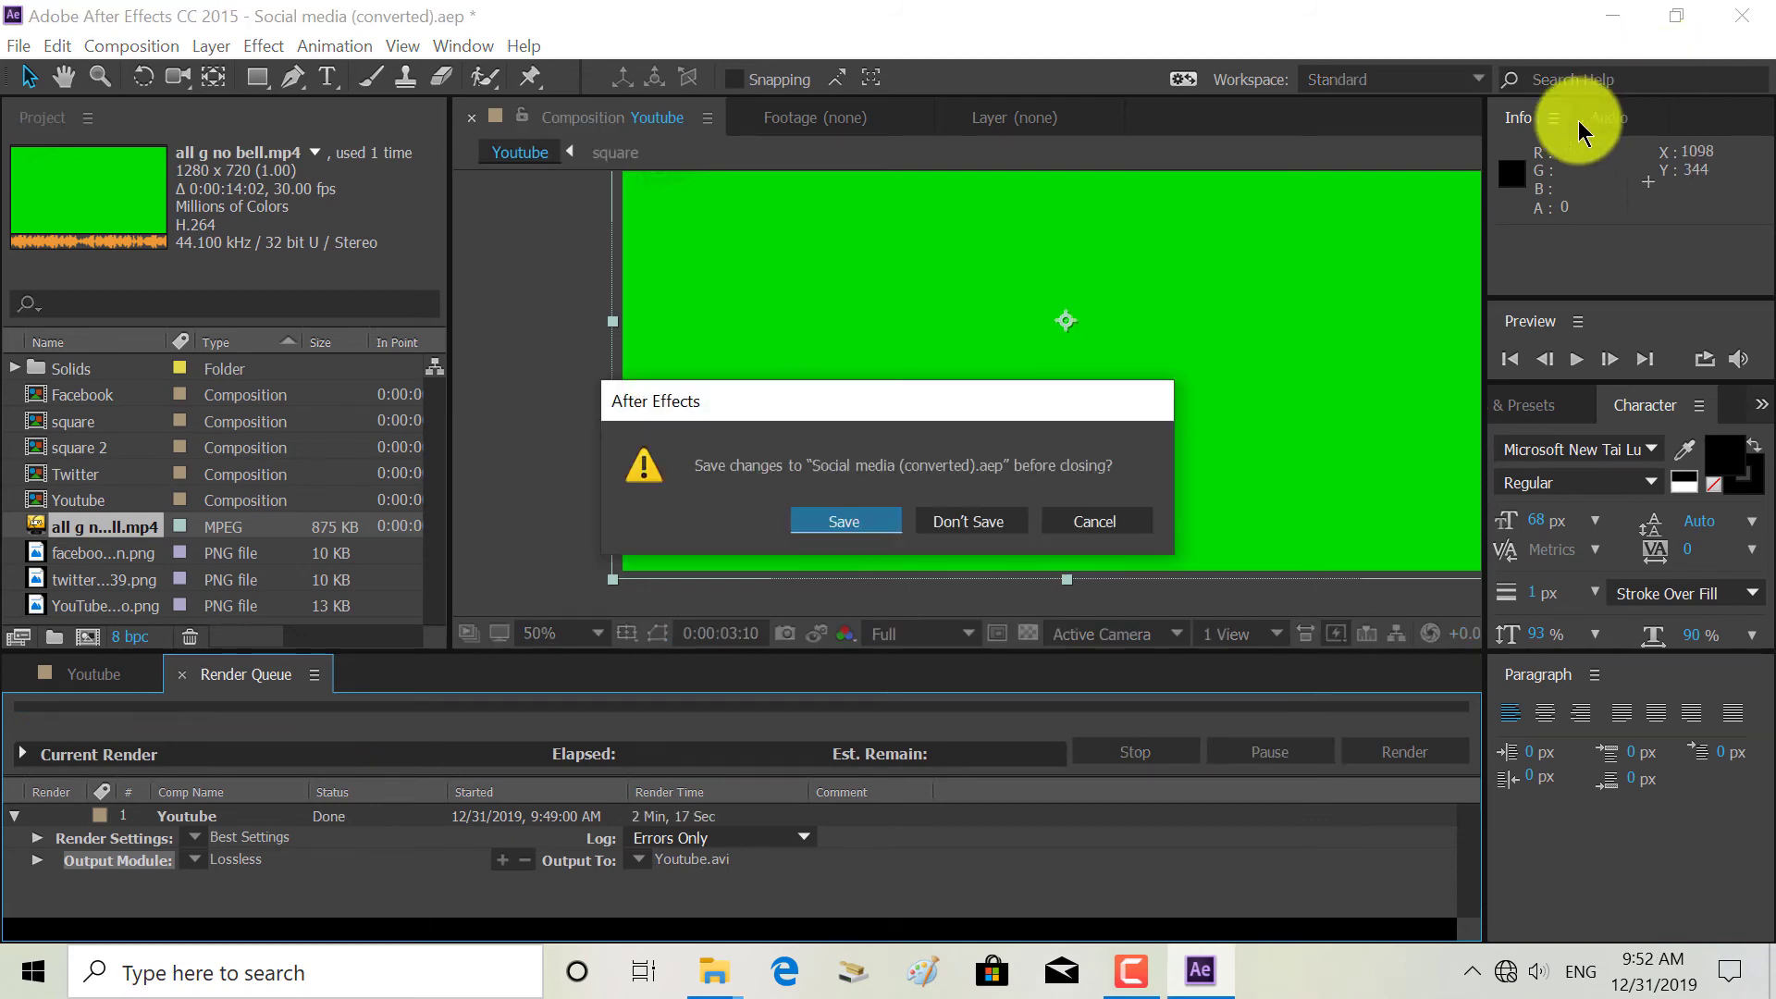
{"action": "left_click", "coordinate": [983, 525]}
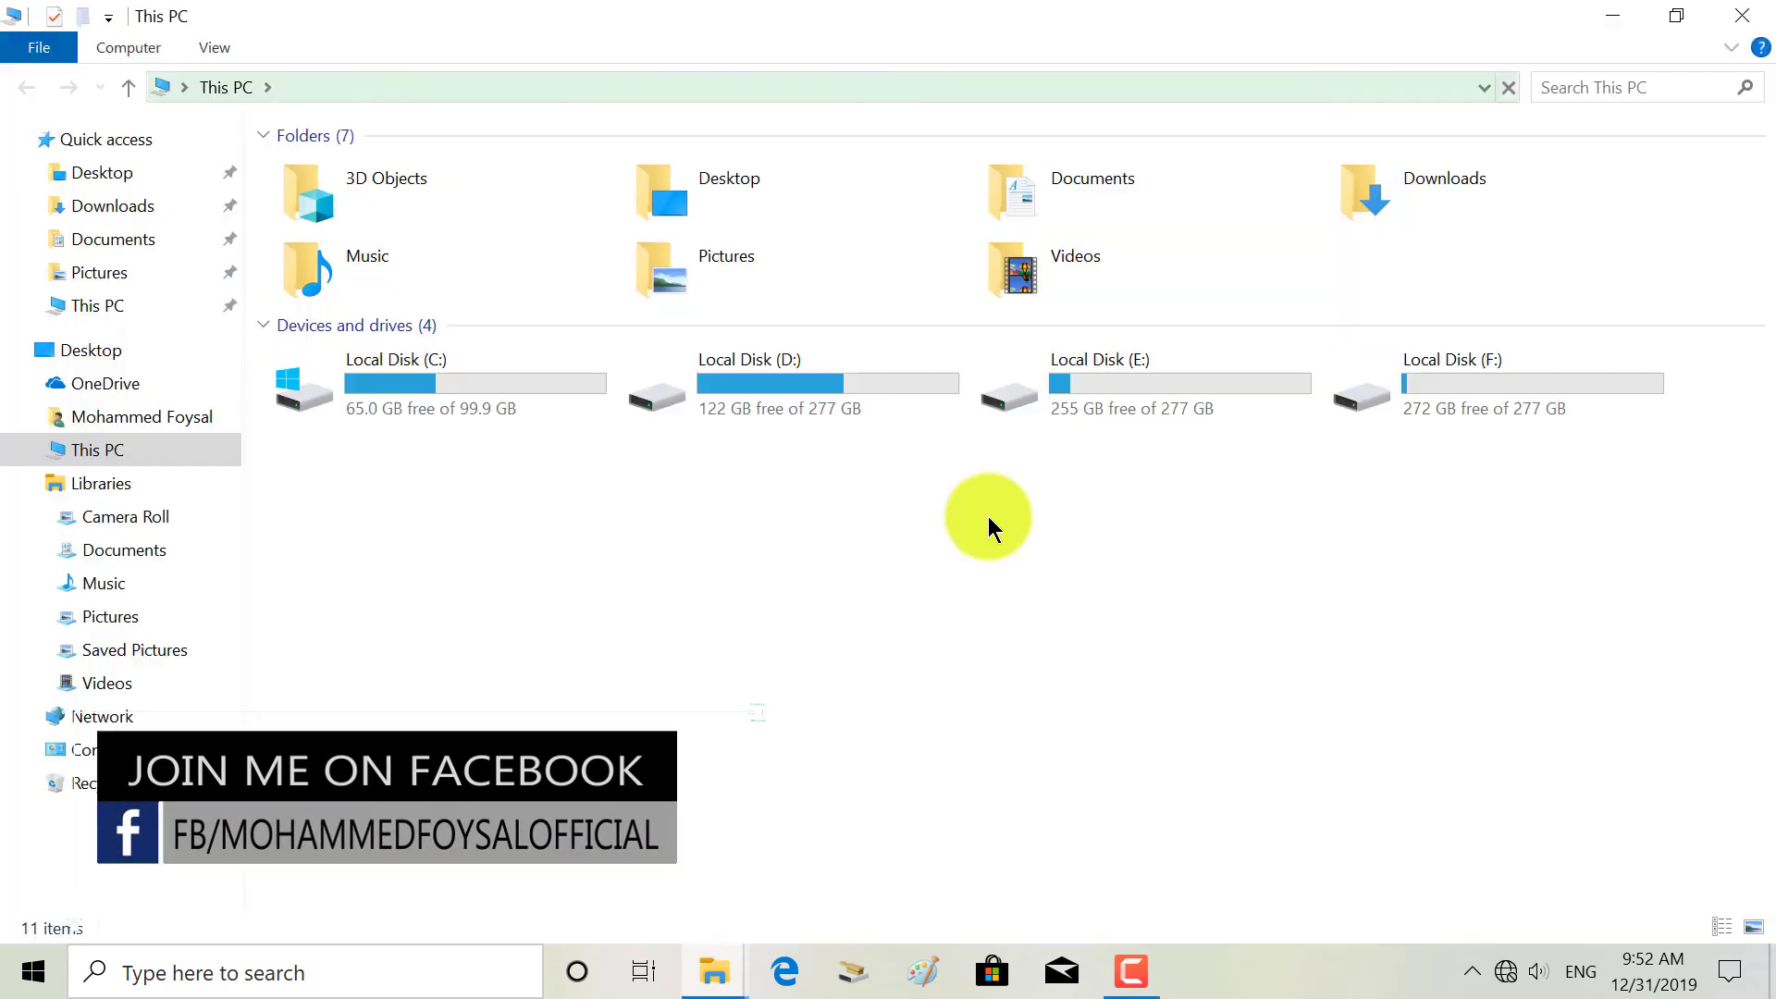
{"action": "left_click", "coordinate": [1751, 13]}
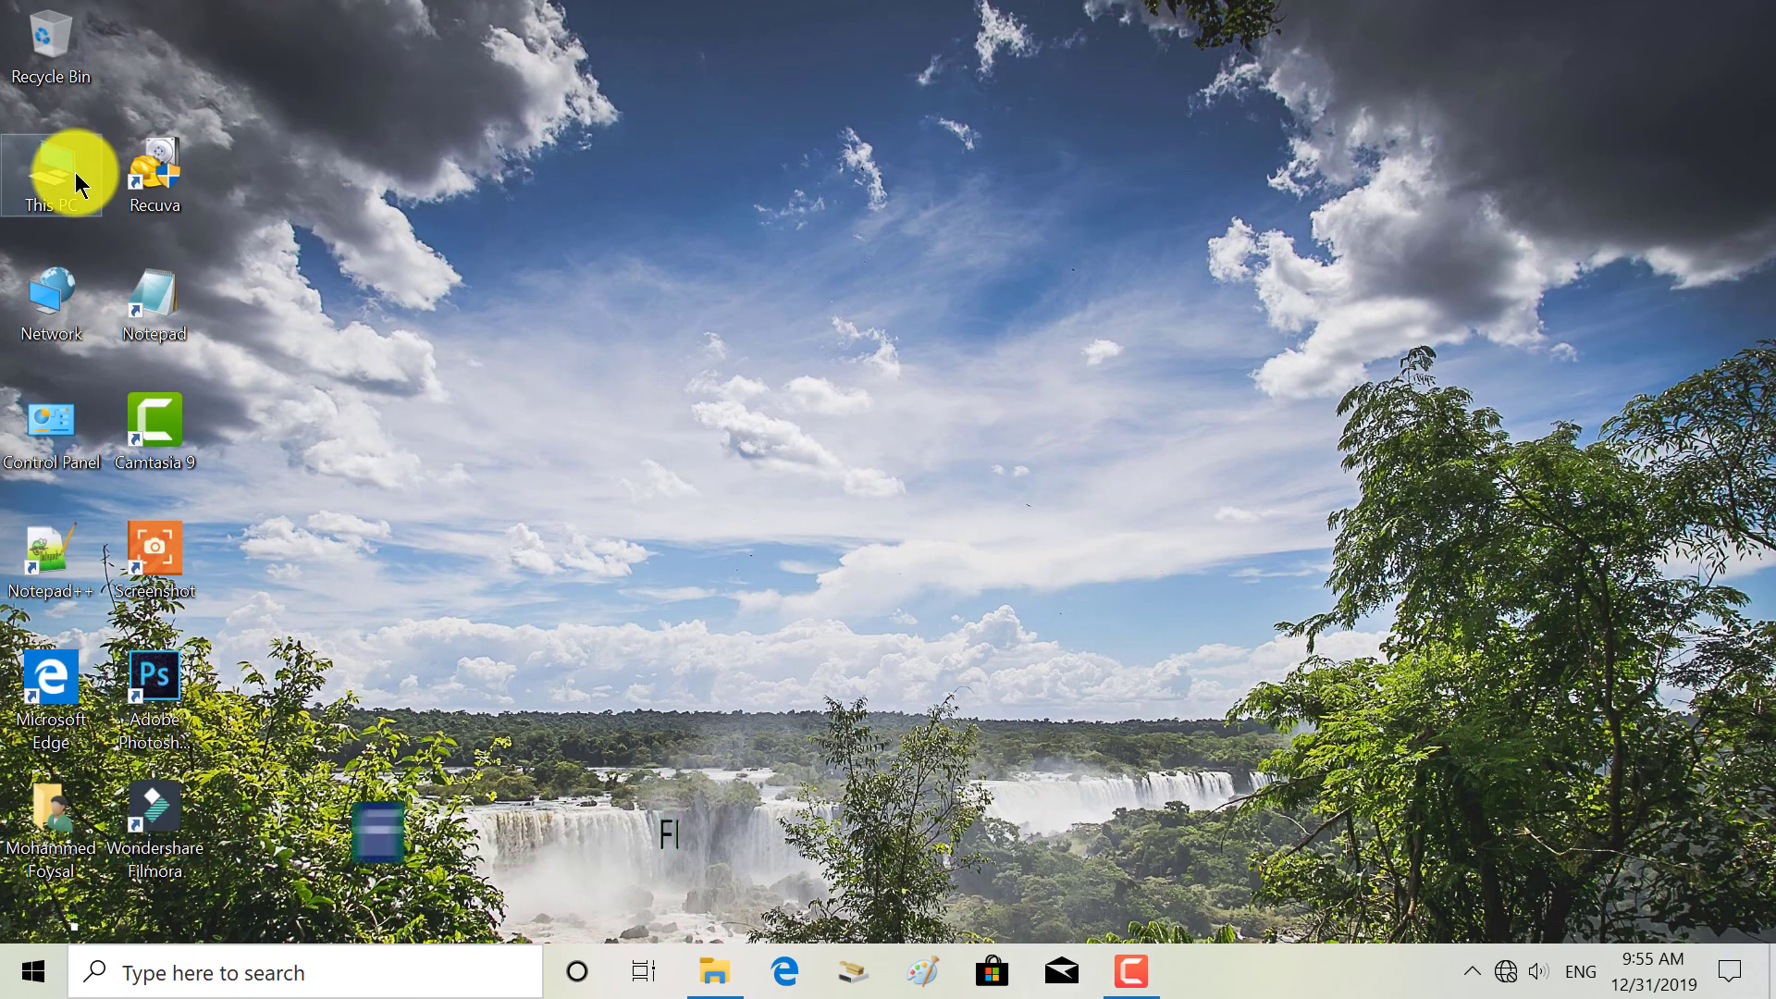
- Open New folder on Local Disk (F:) in File Explorer to view the rendered videos
{"action": "double_click", "coordinate": [77, 177]}
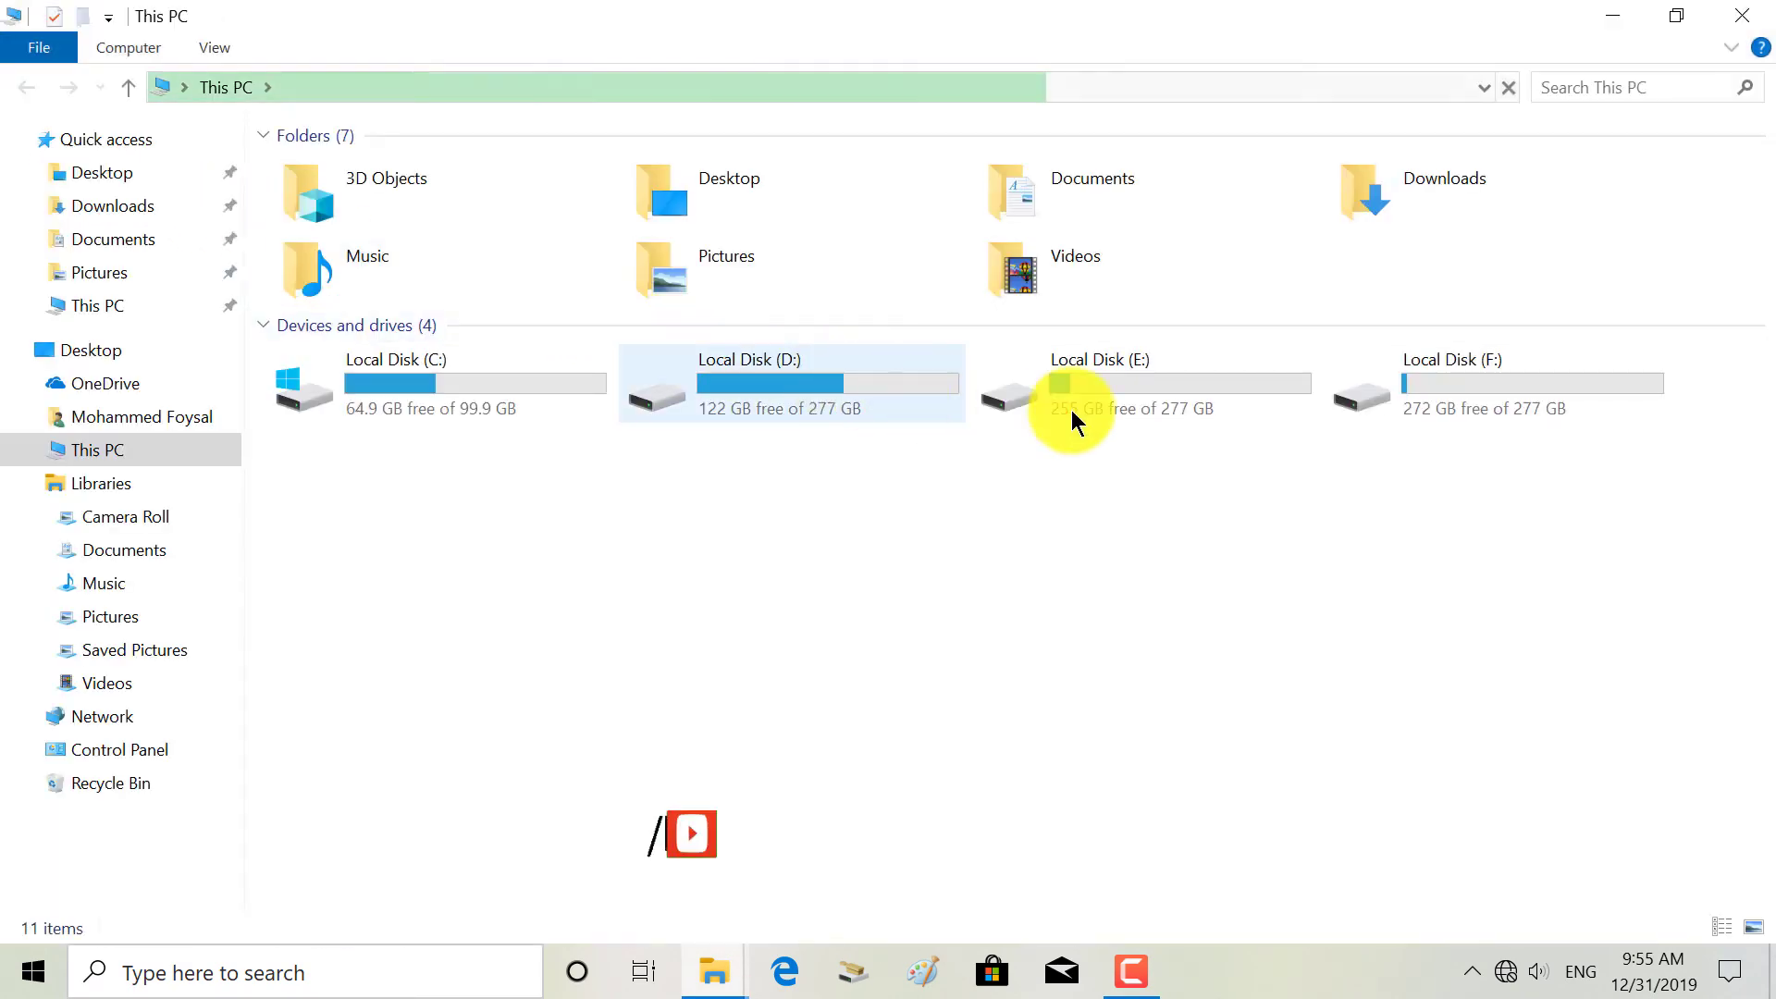
{"action": "double_click", "coordinate": [1499, 407]}
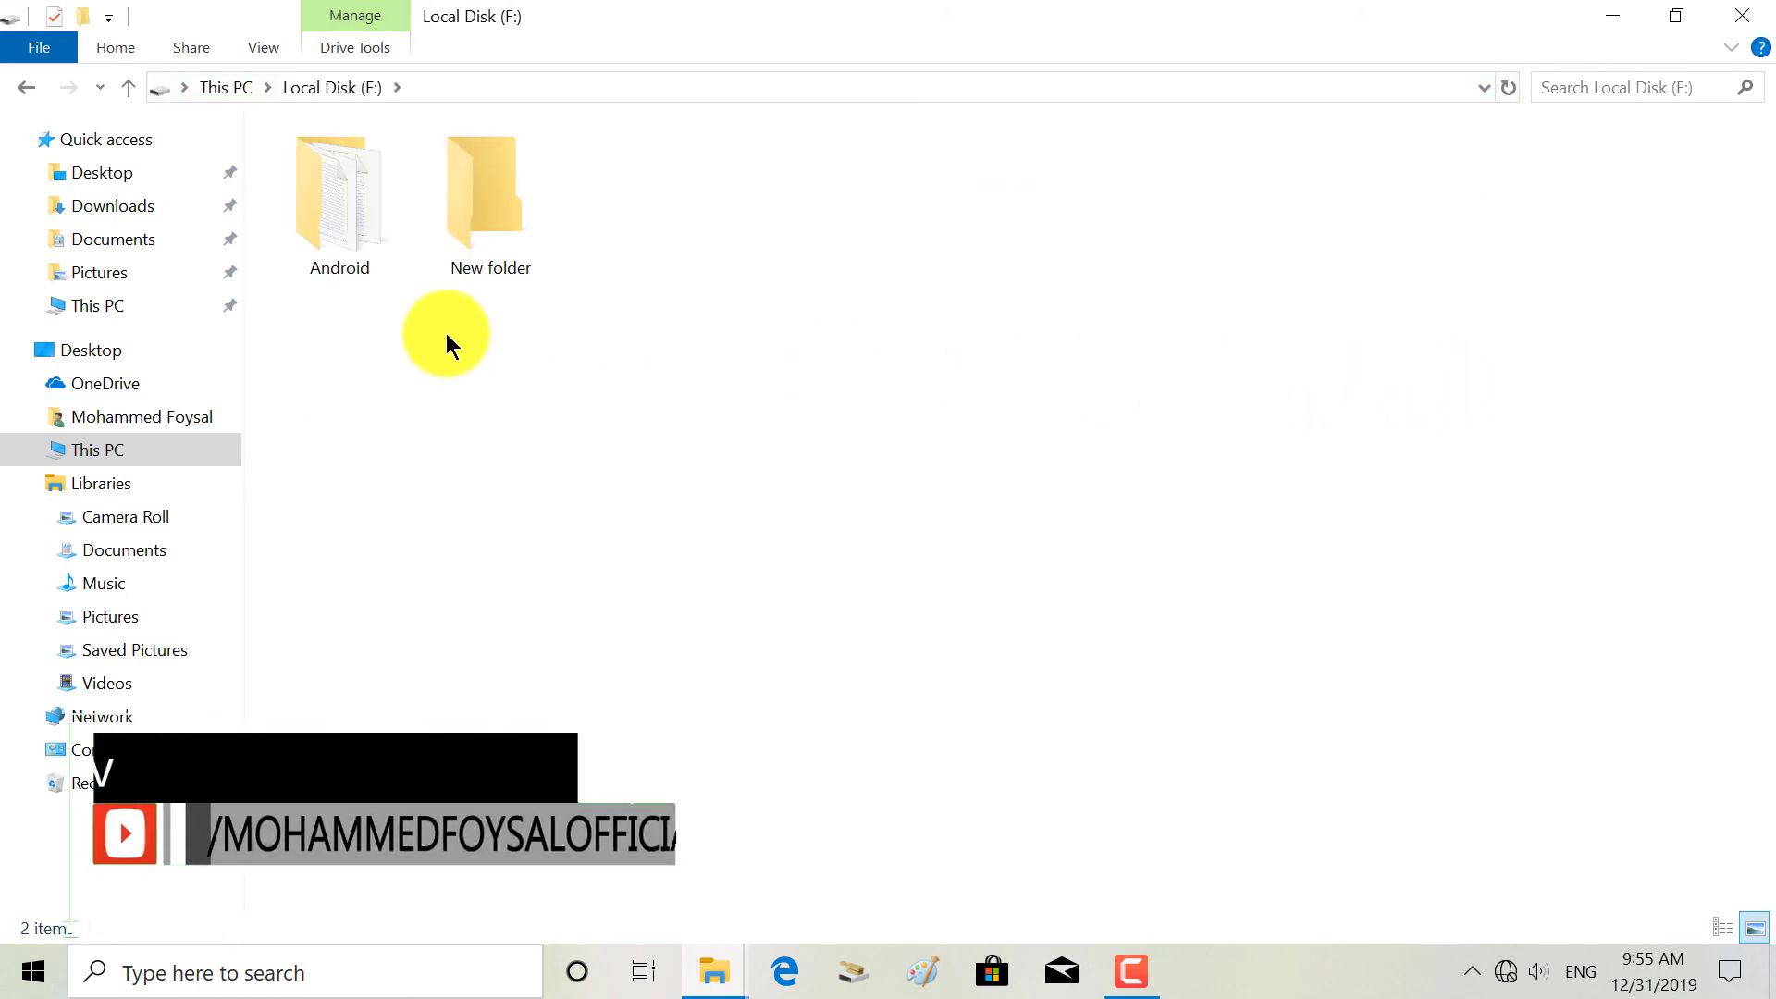
{"action": "double_click", "coordinate": [503, 241]}
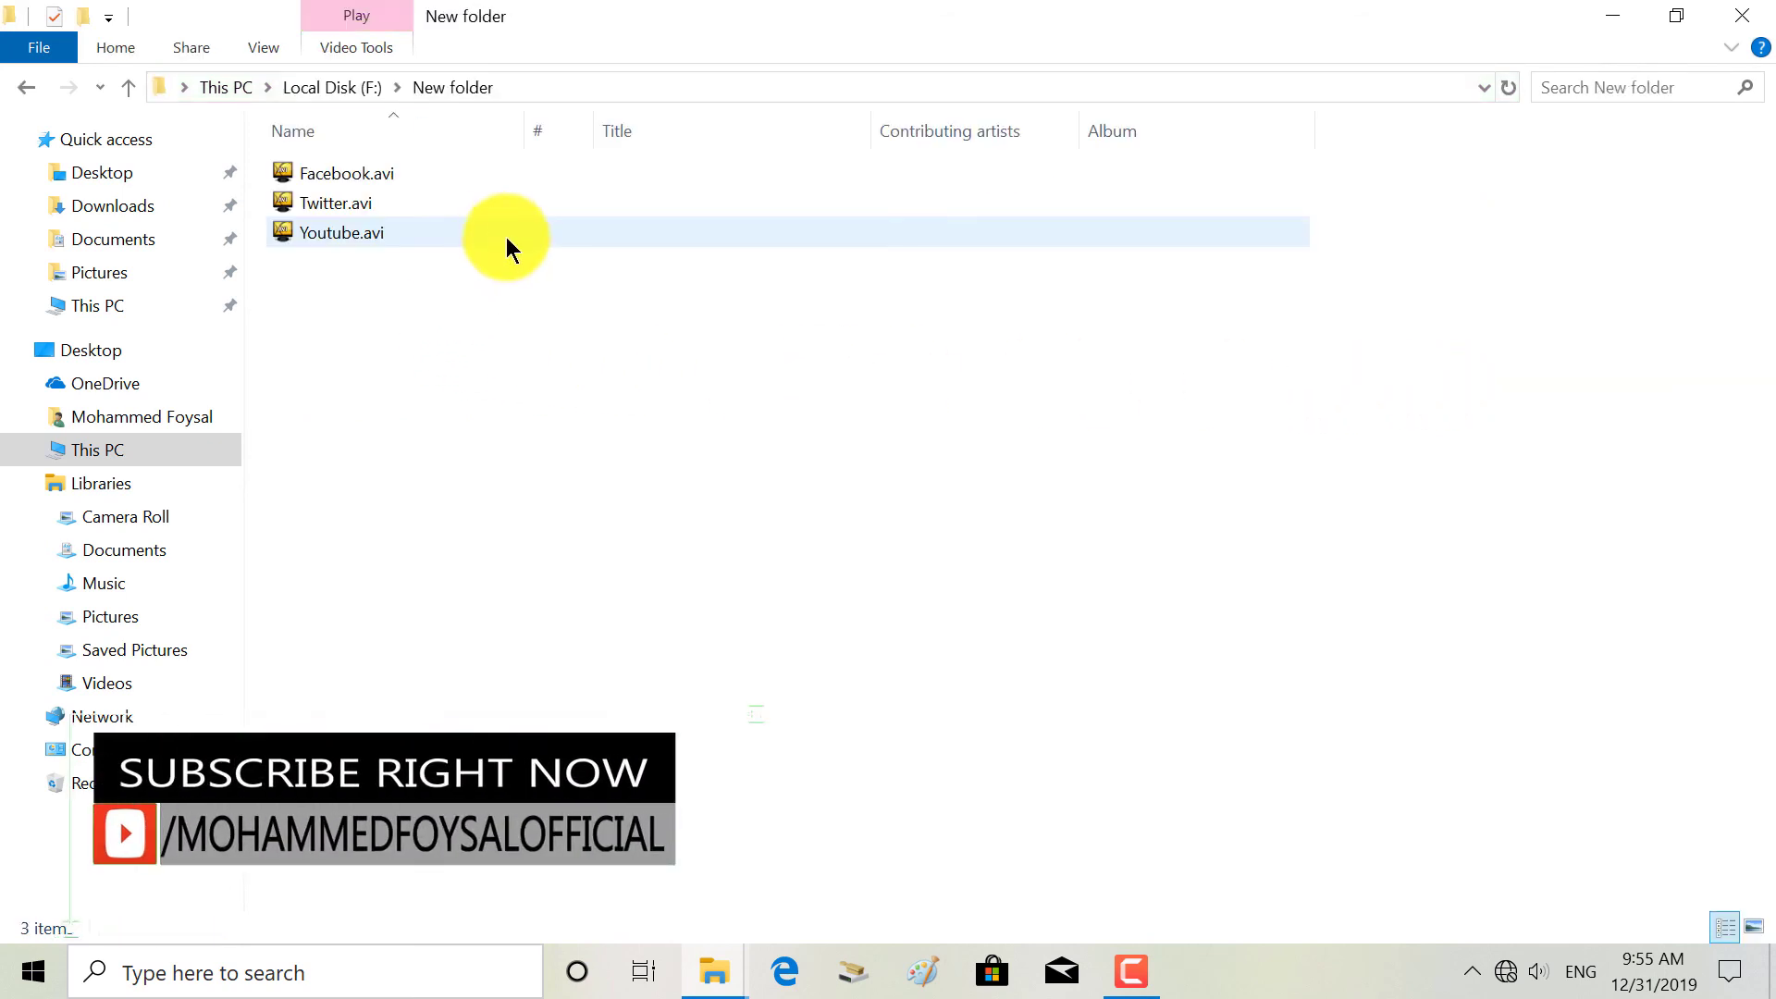
{"action": "right_click", "coordinate": [597, 356]}
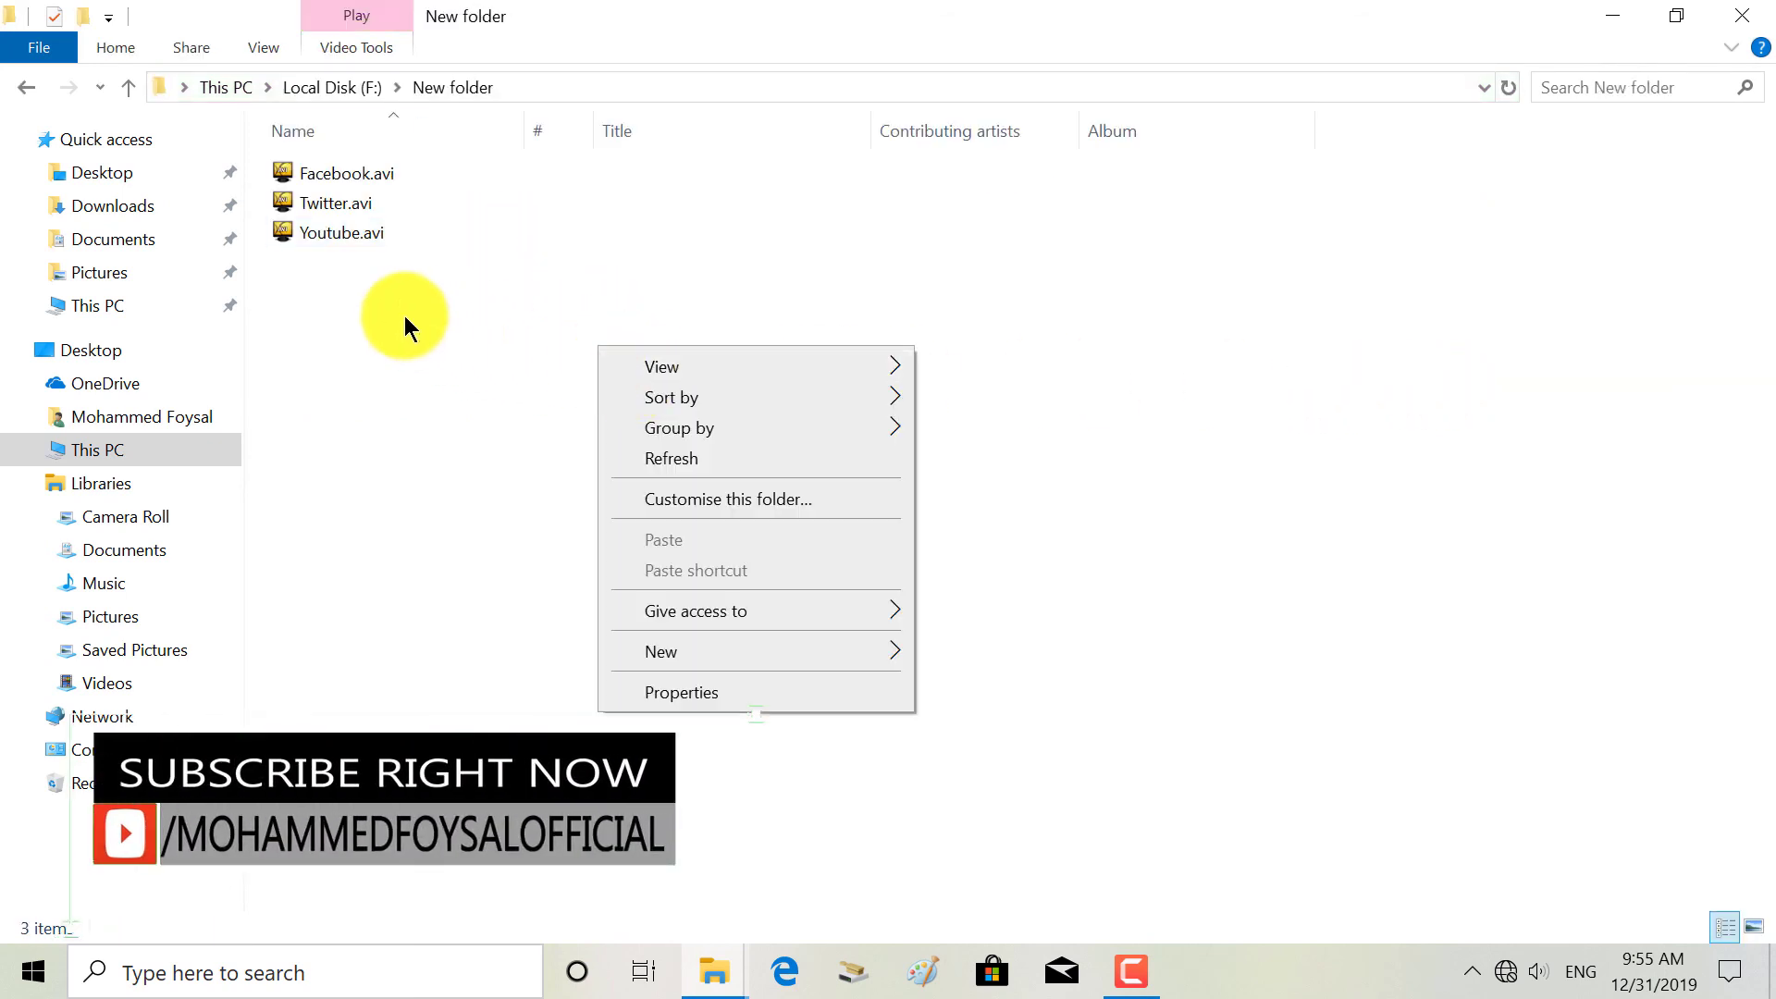
- Check the file size of Youtube.avi in its properties, and close the properties dialog
{"action": "right_click", "coordinate": [392, 231]}
{"action": "left_click", "coordinate": [543, 807]}
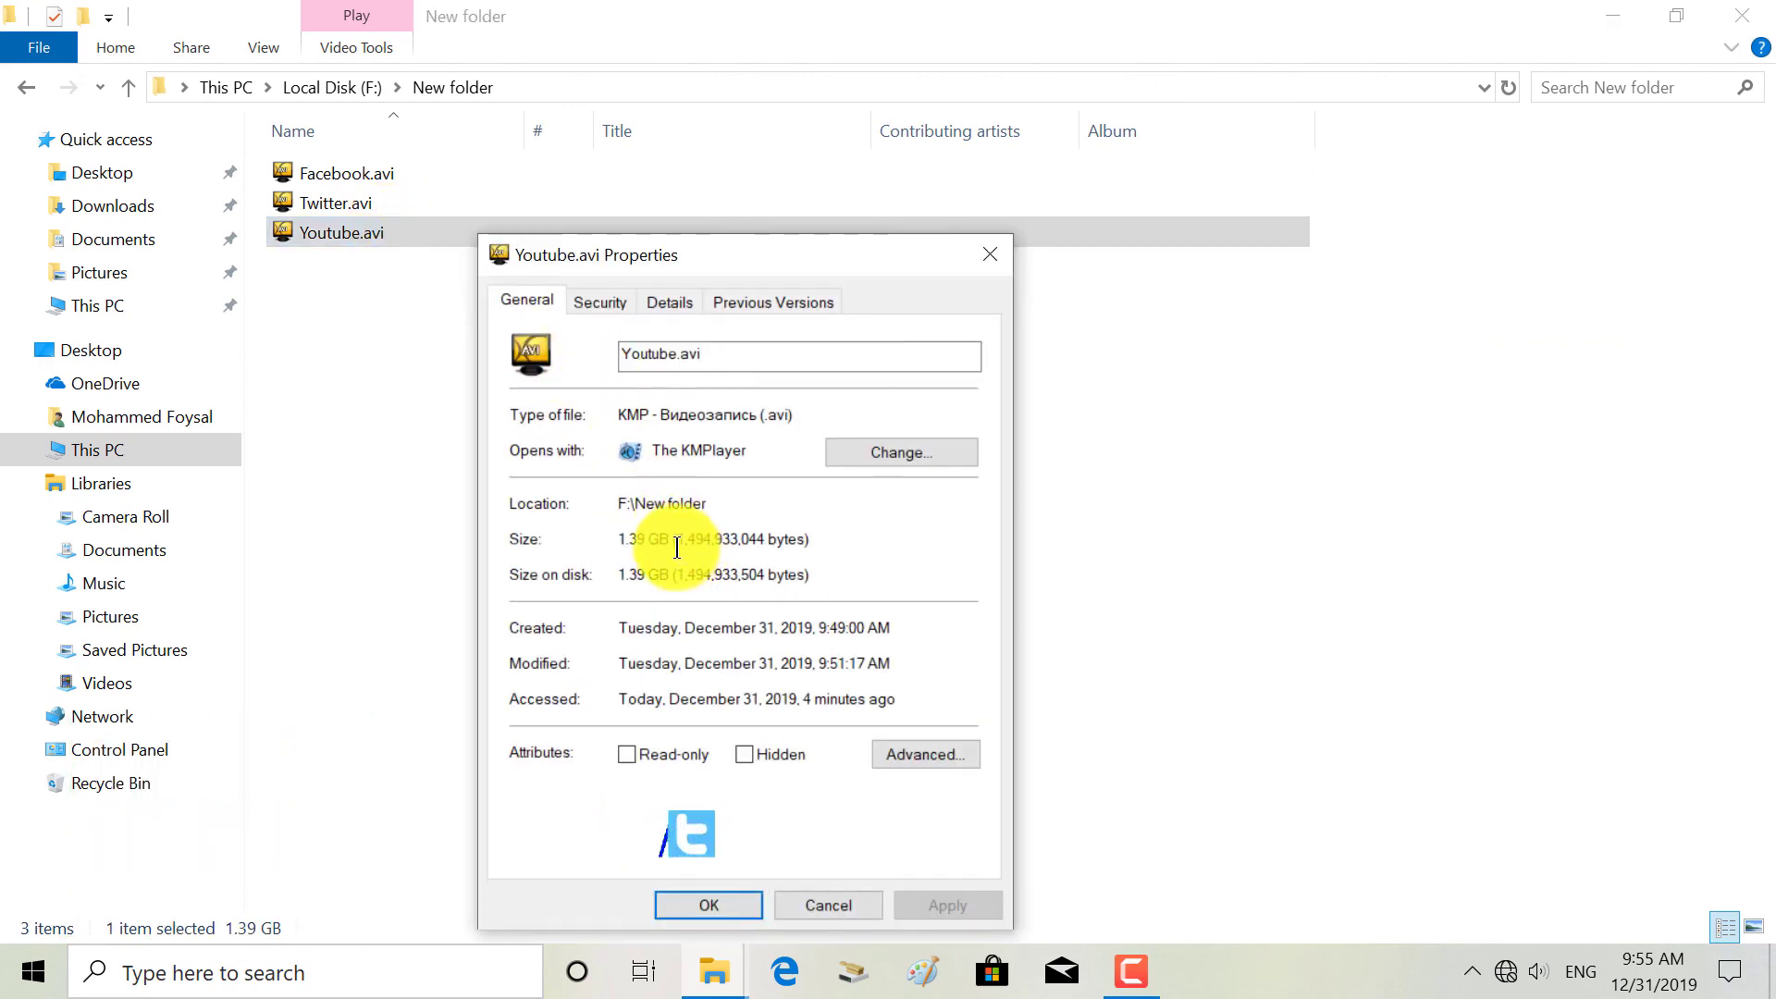
{"action": "left_click_drag", "start_coordinate": [677, 548], "coordinate": [592, 519]}
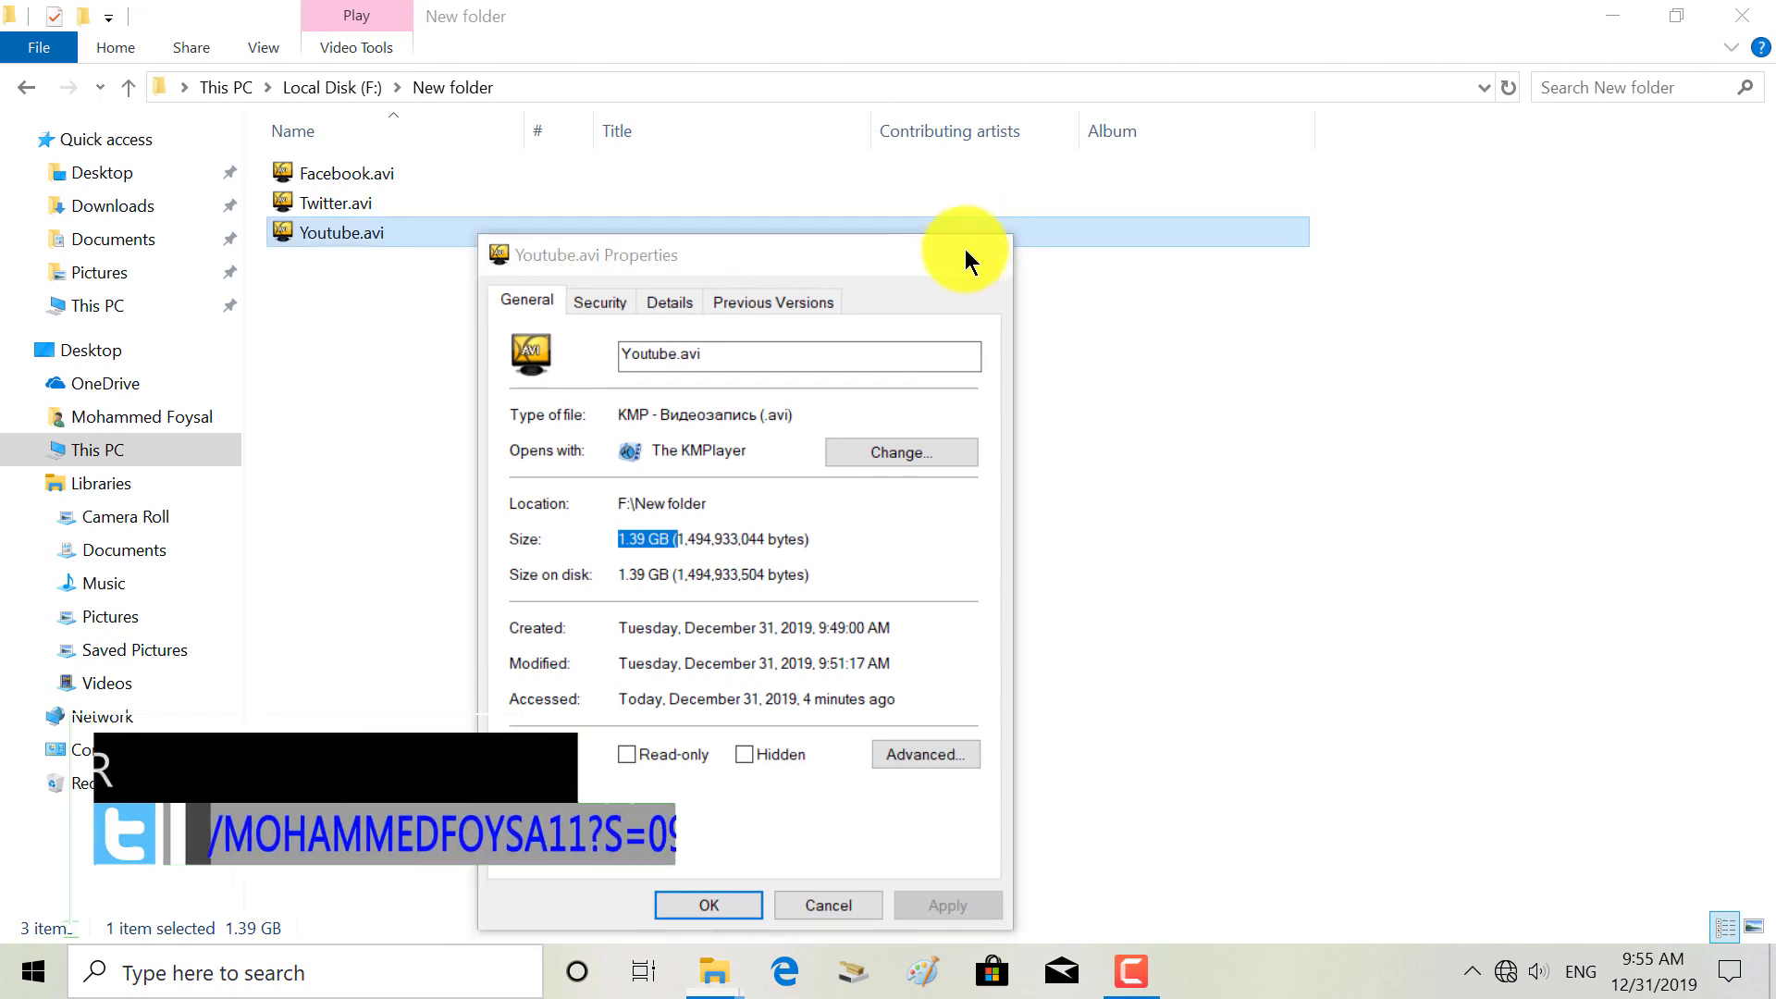
{"action": "key", "text": "Escape"}
- Open Youtube.avi with a video player other than the default and watch the rendered lower third
{"action": "right_click", "coordinate": [398, 241]}
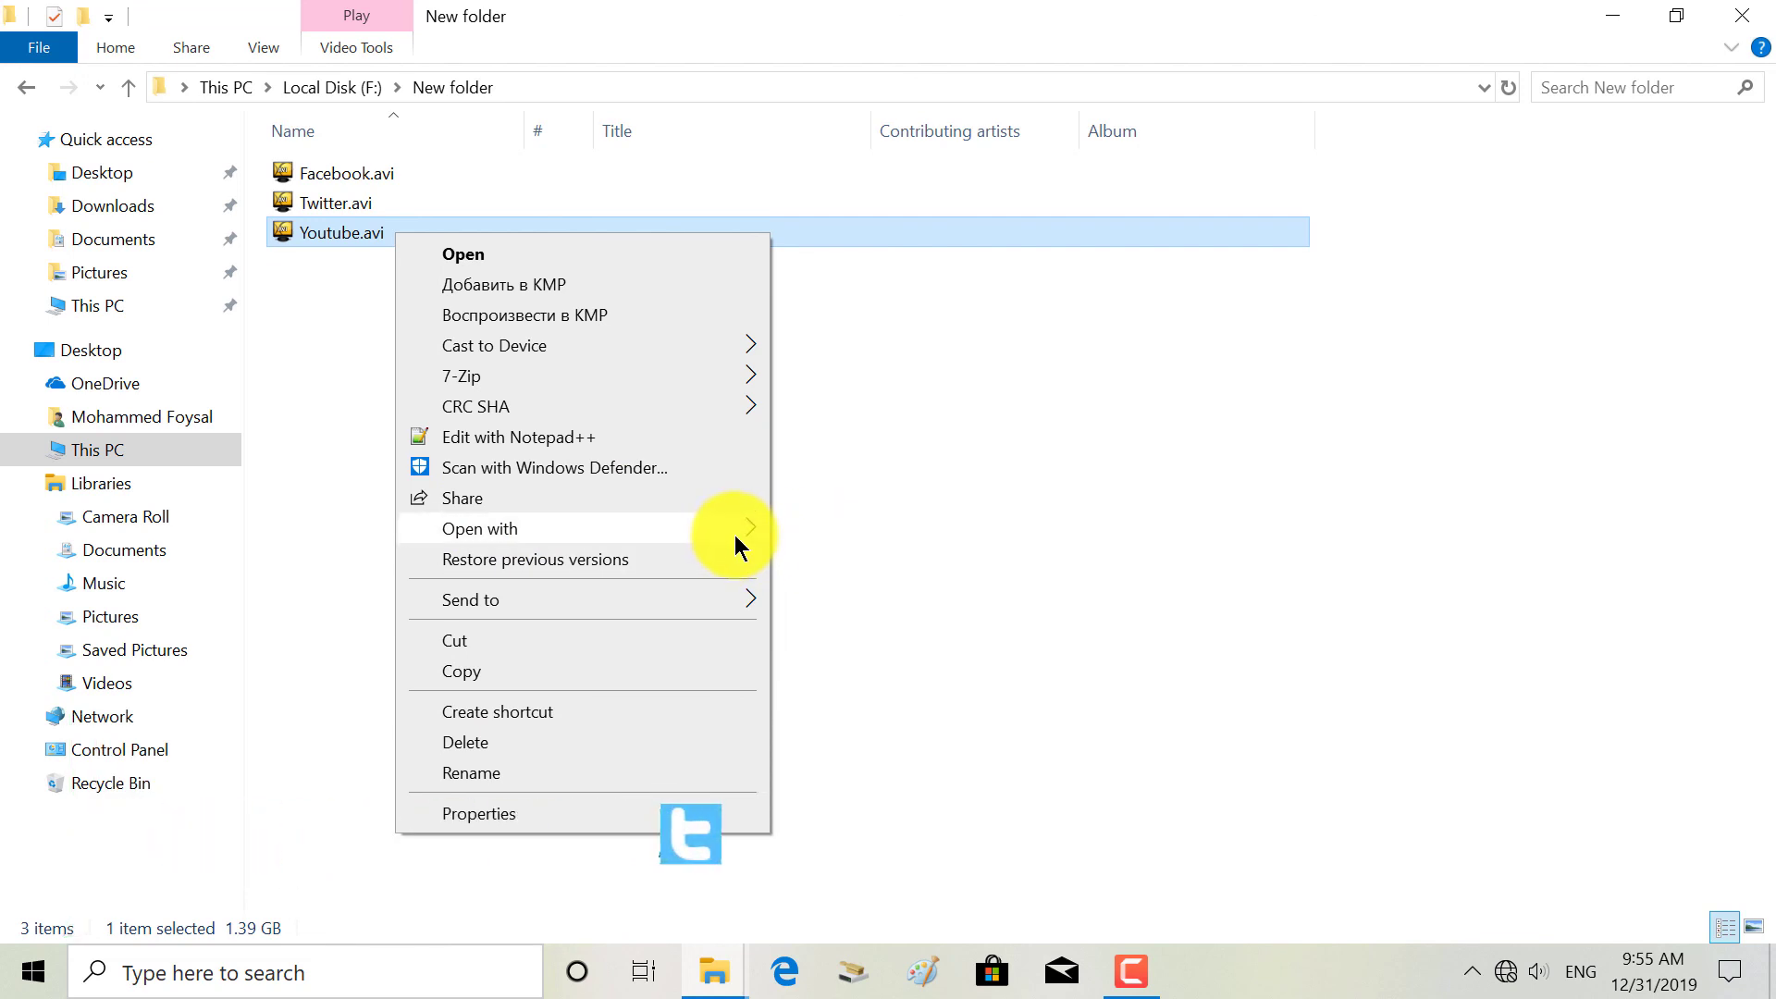
{"action": "mouse_move", "coordinate": [733, 536]}
{"action": "left_click", "coordinate": [815, 535]}
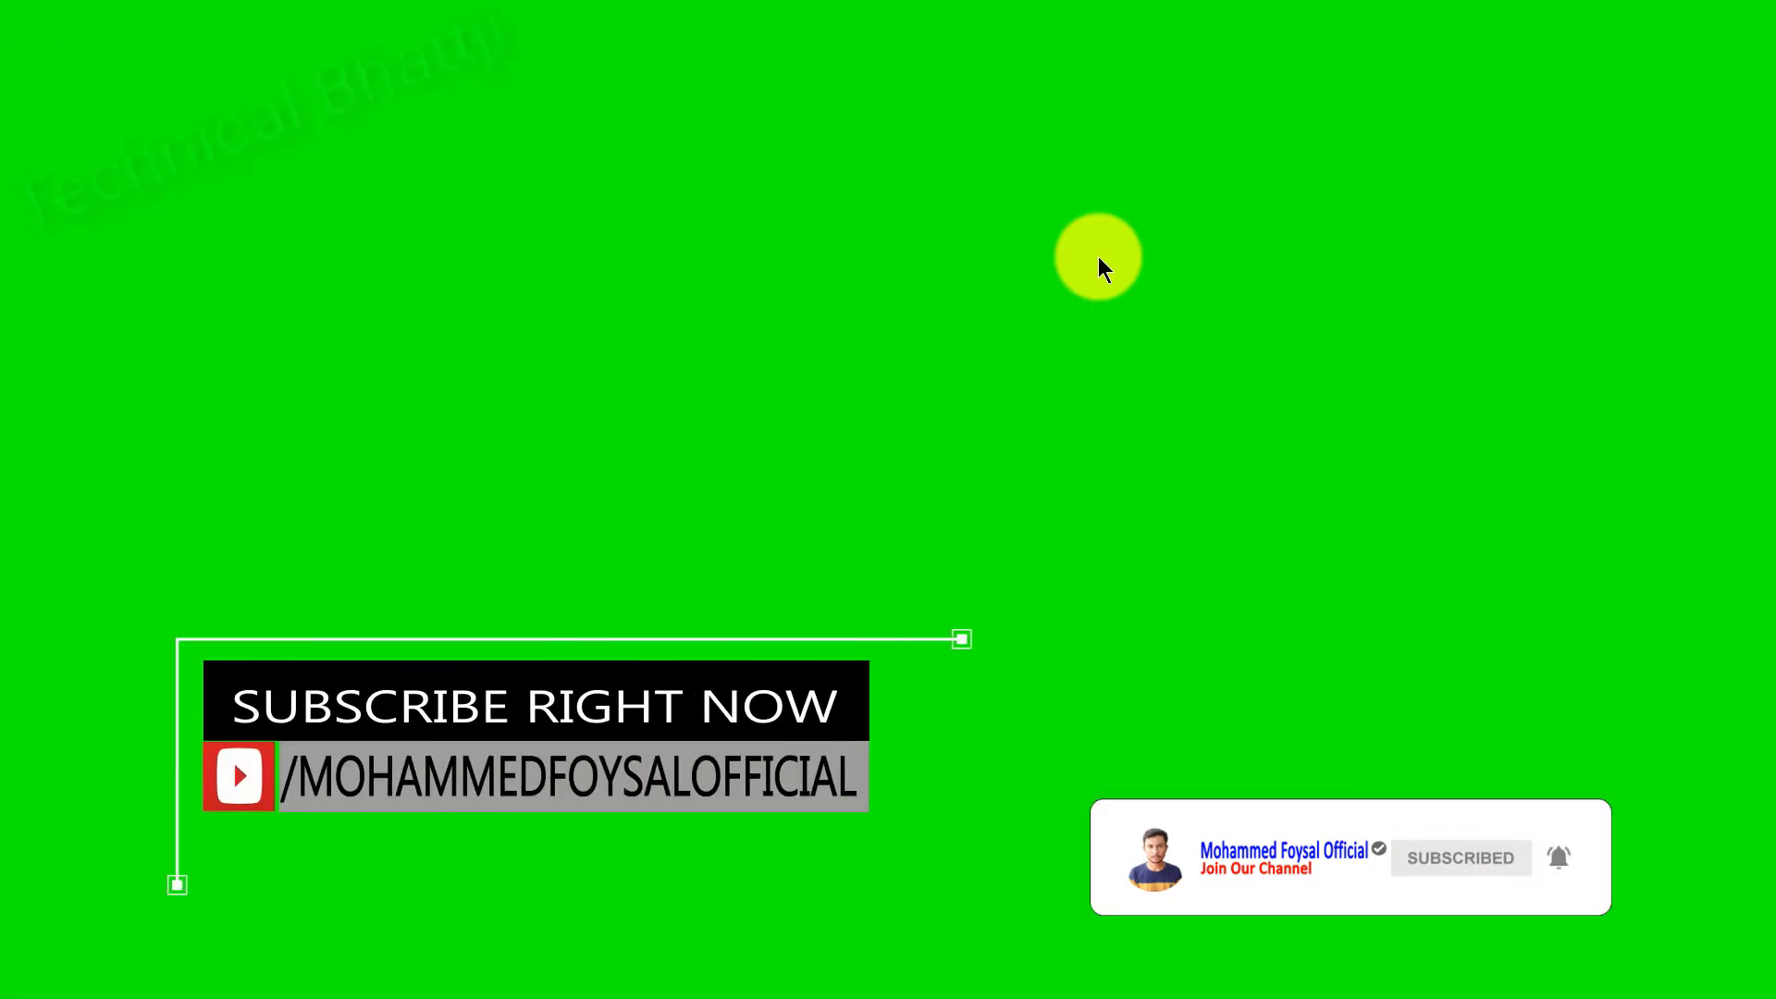
{"action": "mouse_move", "coordinate": [328, 120]}
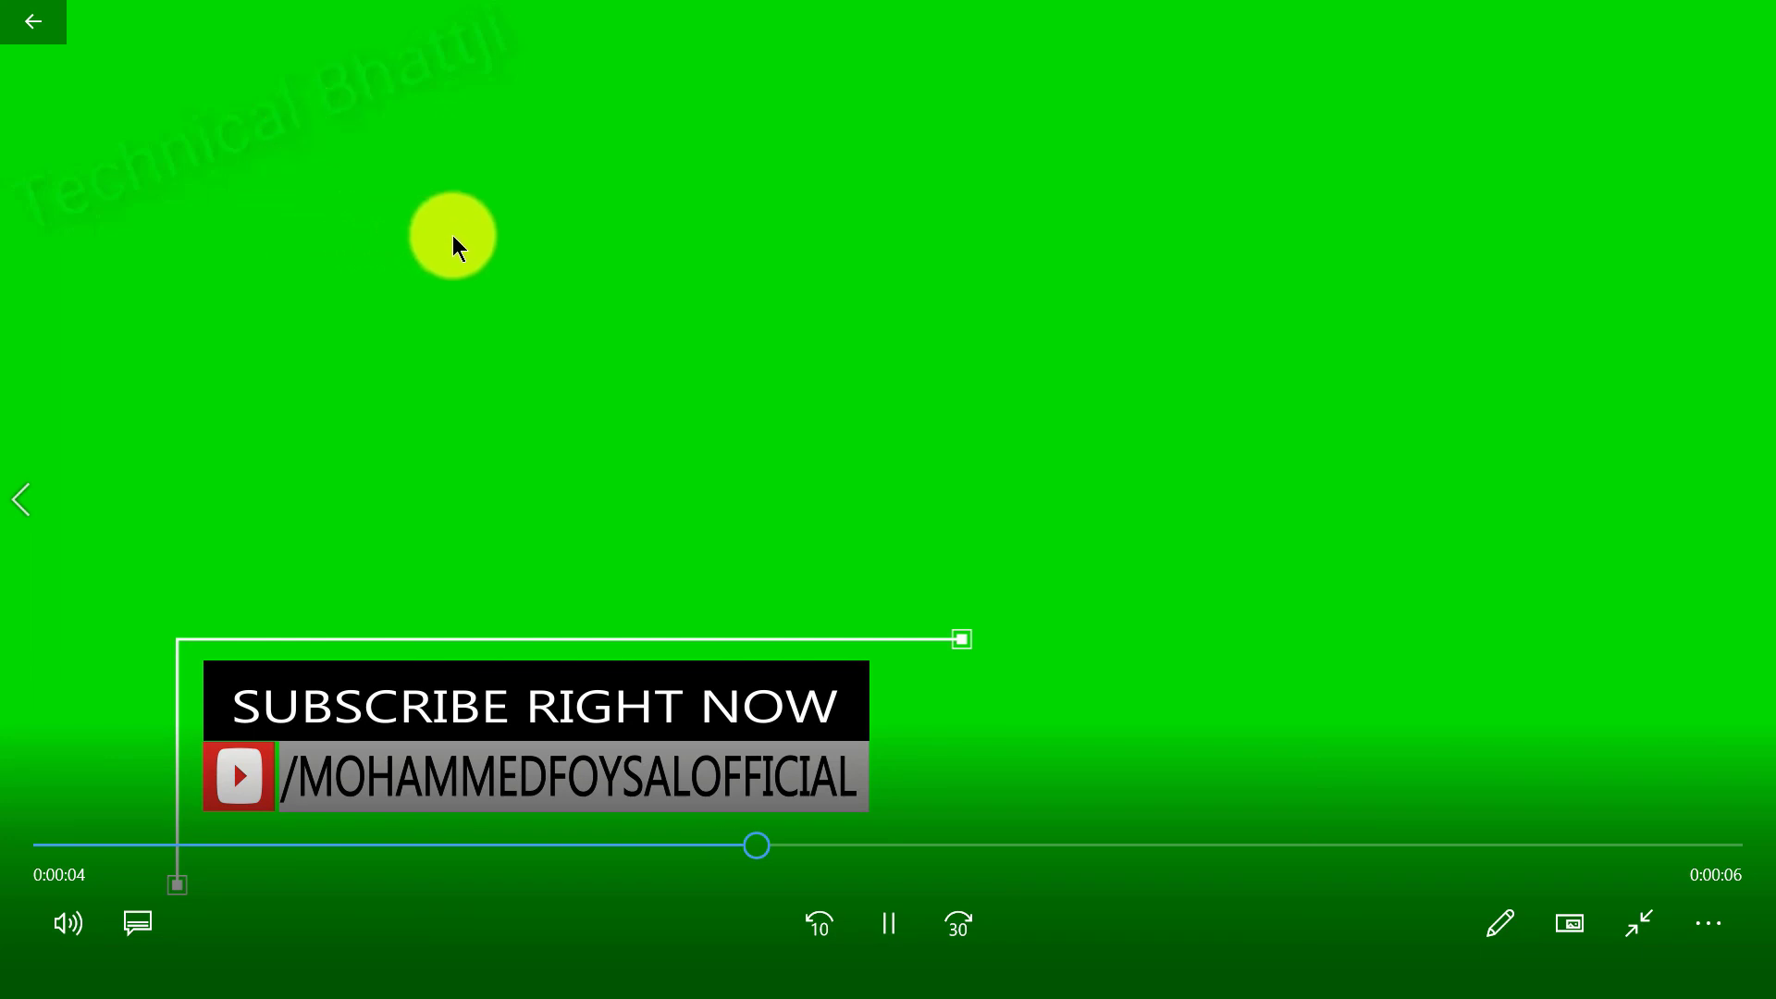